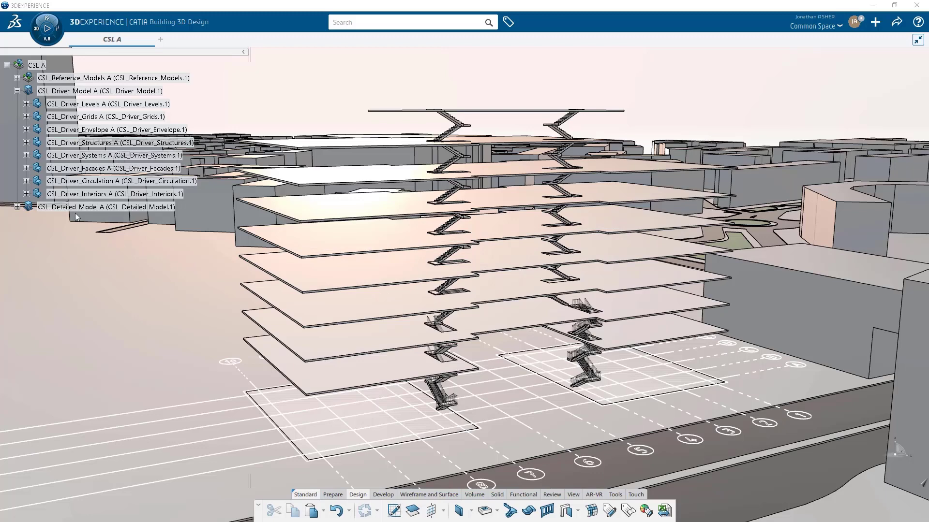
# - Activate the 3D shape inside CSL_Driver_Interiors for editing
pyautogui.click(26, 194)
pyautogui.click(35, 207)
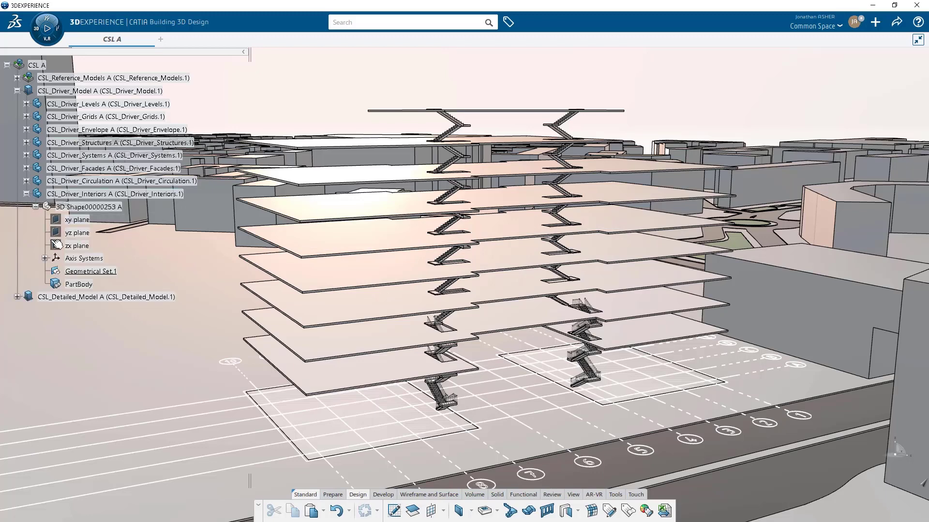
pyautogui.click(86, 272)
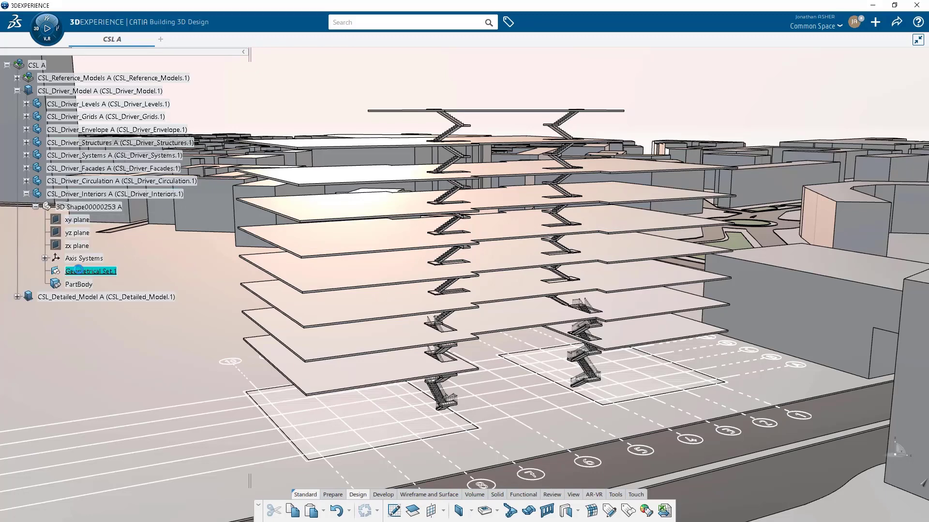
pyautogui.doubleClick(78, 269)
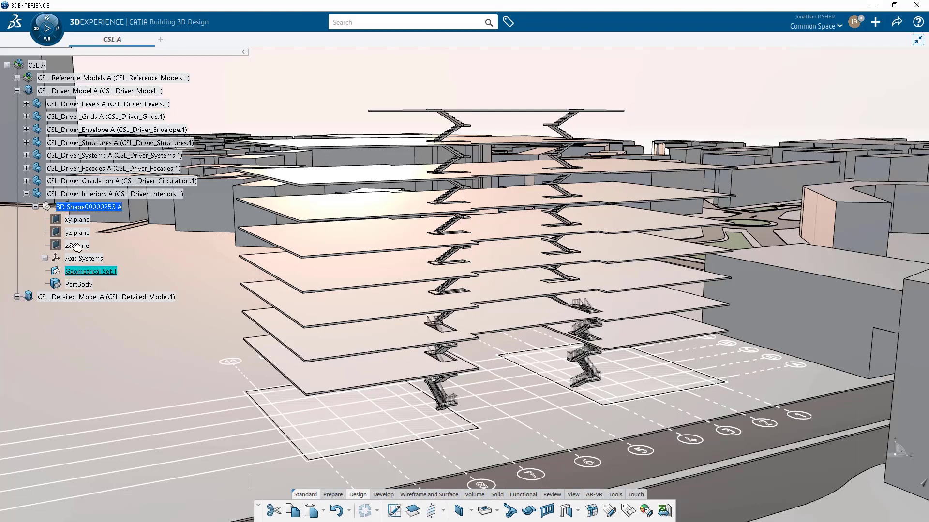
# - Distribute the Levels set from CSL_Driver_Levels into the interiors 3D shape with Levels Distribute
pyautogui.click(26, 104)
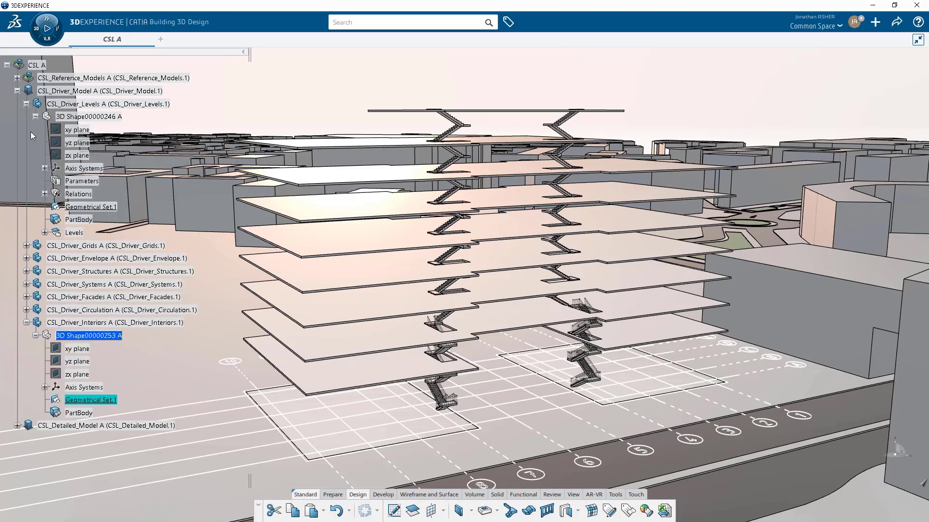
pyautogui.click(77, 235)
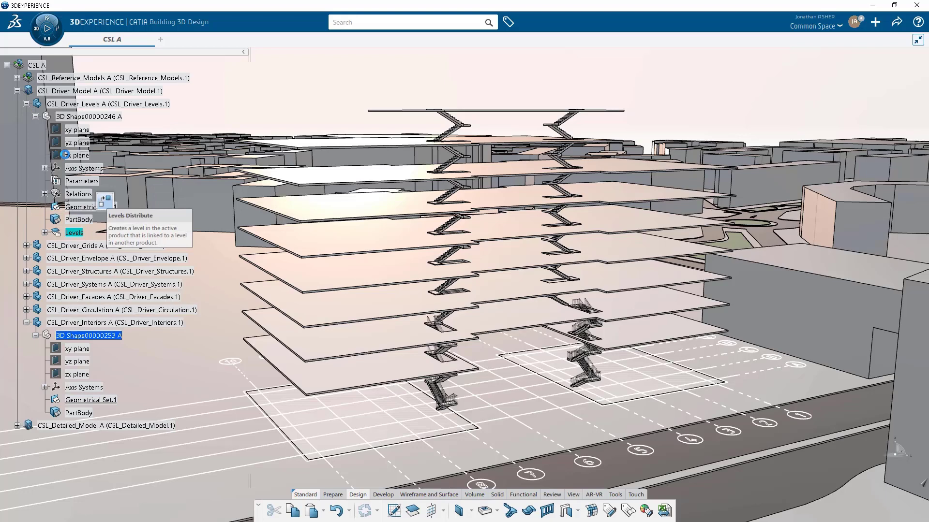
pyautogui.click(26, 103)
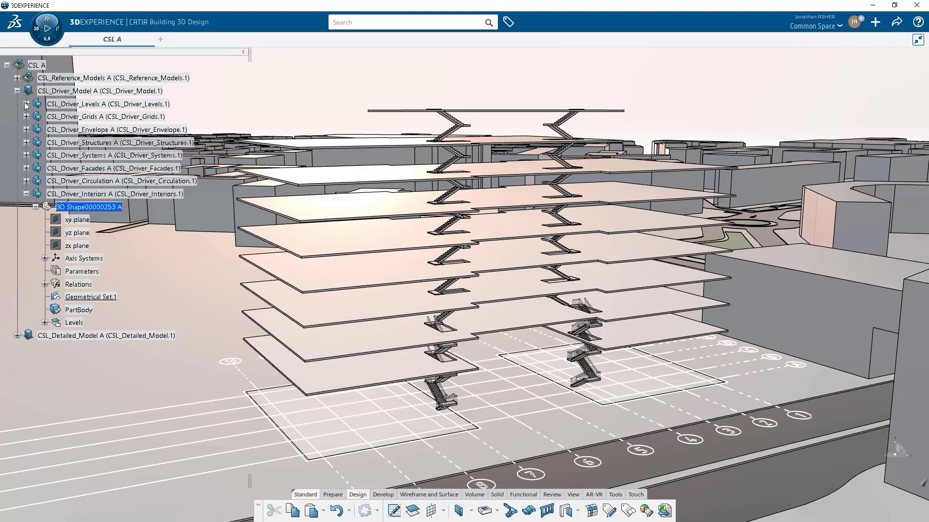
# - Add a new document under CSL_Driver_Interiors with Manage Document and title it FLOORPLAN
pyautogui.click(78, 298)
pyautogui.click(80, 195)
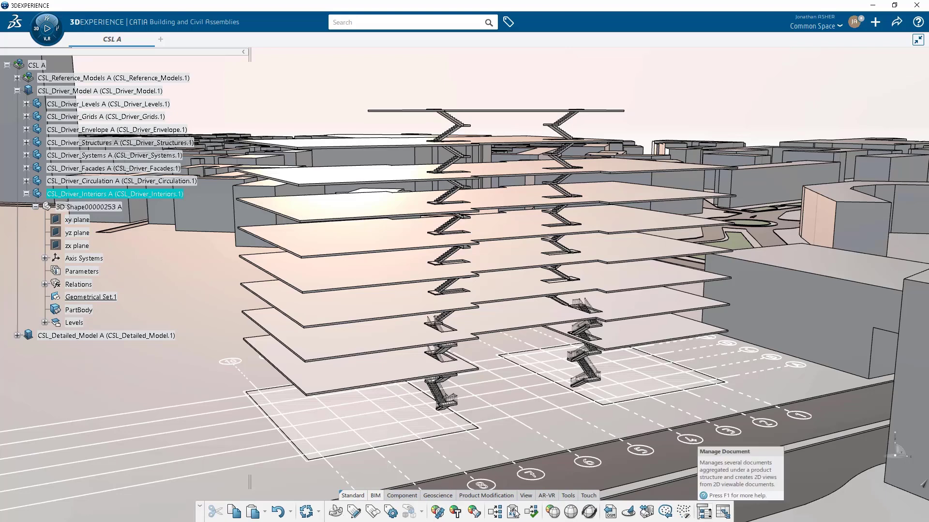
pyautogui.click(705, 512)
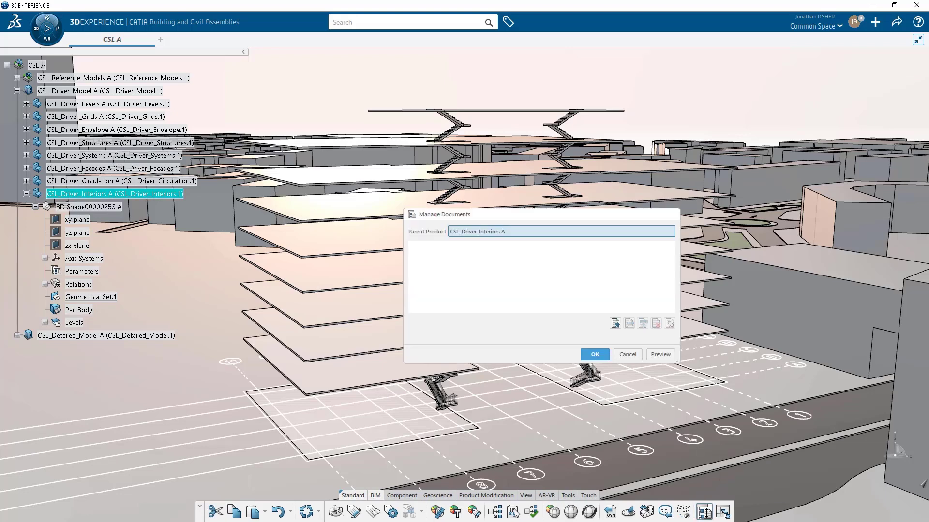
pyautogui.click(615, 324)
pyautogui.click(440, 246)
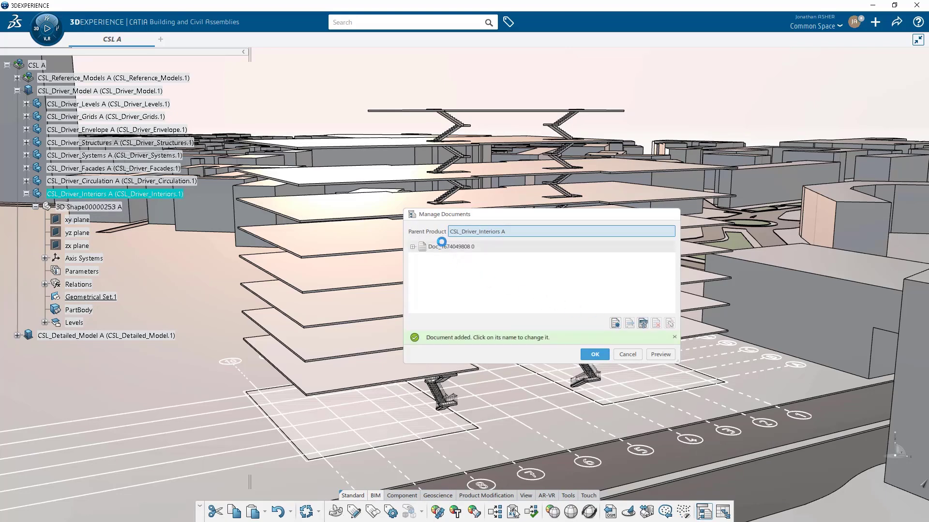
pyautogui.moveTo(468, 203); pyautogui.dragTo(381, 203)
pyautogui.write('FLOORPLAN')
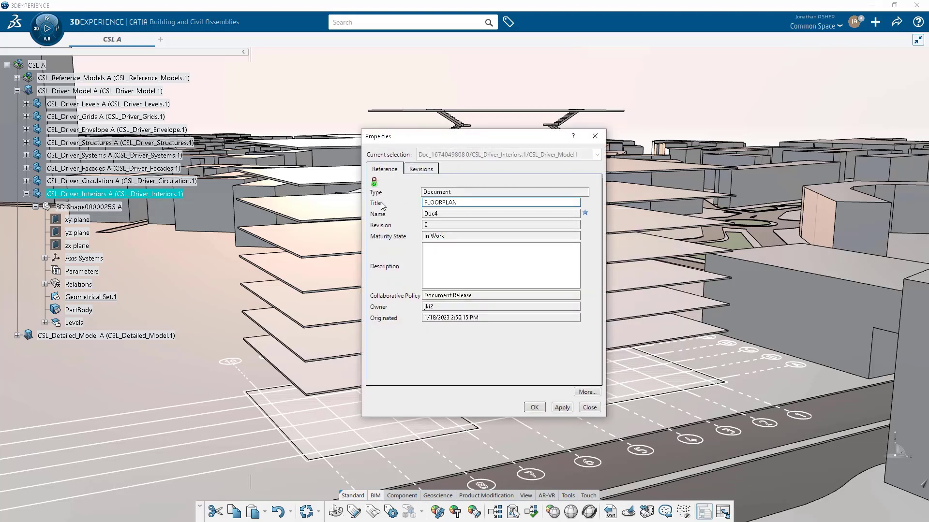
pyautogui.press('Return')
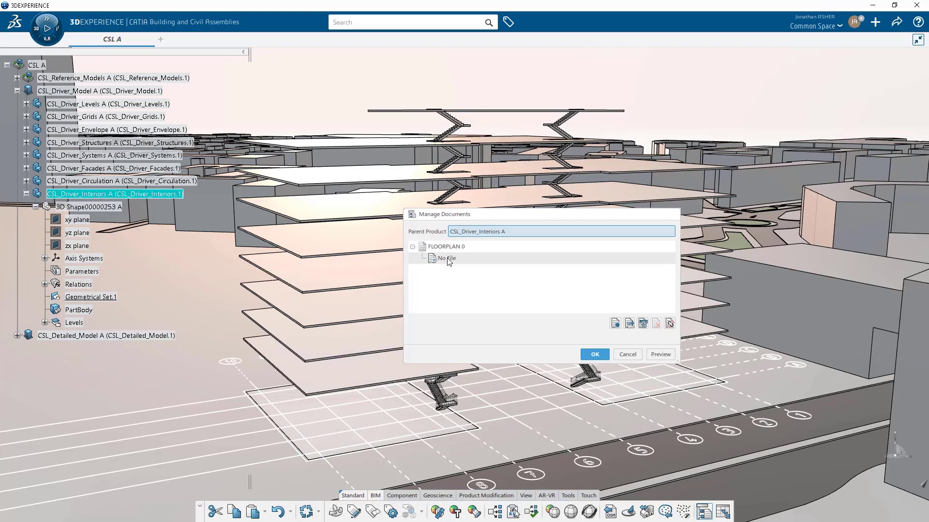
# - Attach the file TYP_LVL_FLOORPLAN A.dxf to the FLOORPLAN document
pyautogui.click(444, 259)
pyautogui.click(642, 323)
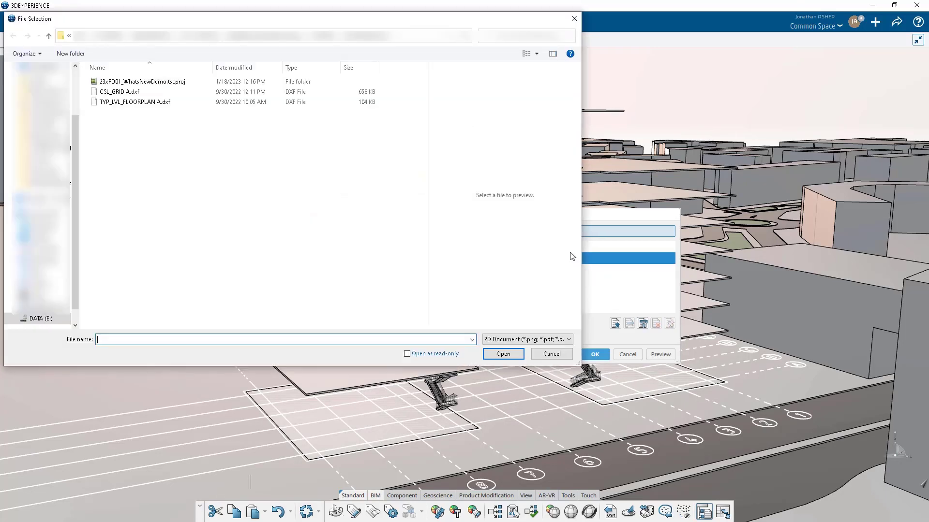
pyautogui.click(115, 103)
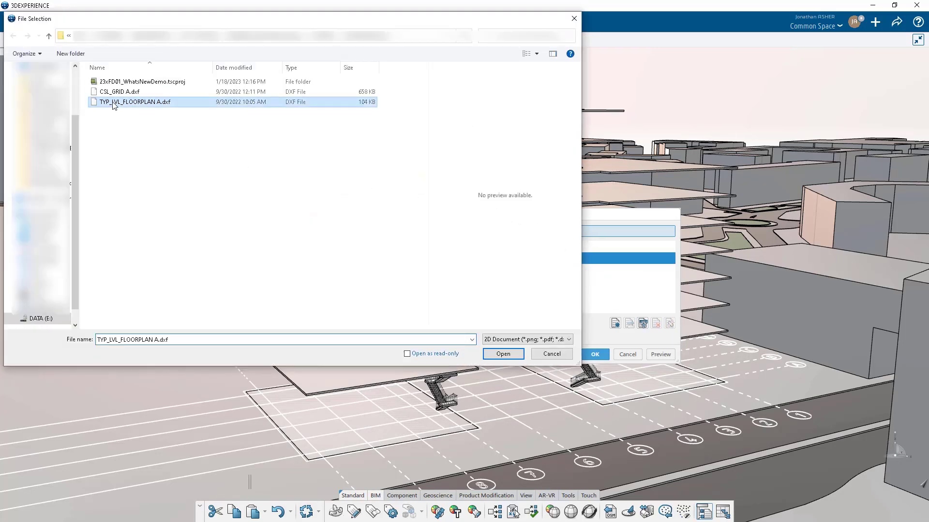
pyautogui.doubleClick(114, 103)
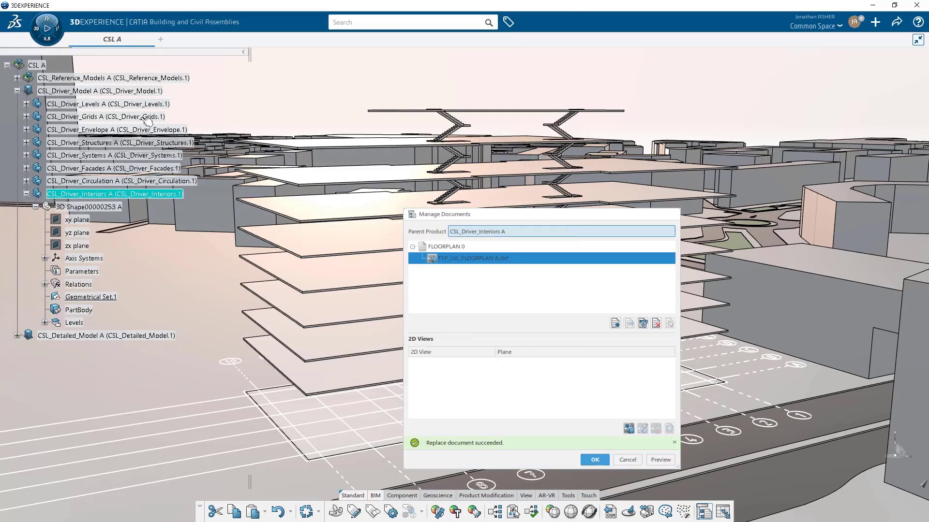
# - Start a 2D view of the DXF floor plan with Top of Slab (Level.4) as its display plane
pyautogui.click(628, 428)
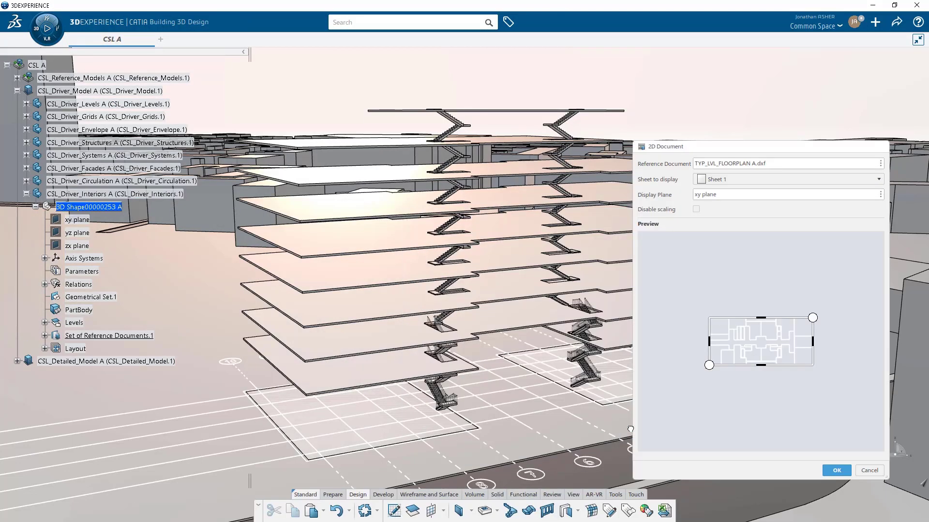
pyautogui.moveTo(746, 424); pyautogui.dragTo(746, 360, button='middle')
pyautogui.click(711, 197)
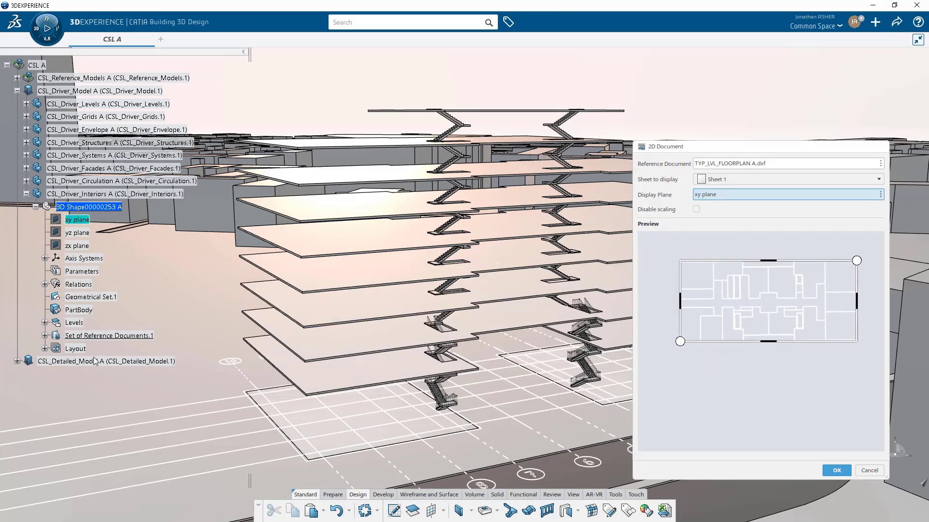
pyautogui.click(45, 323)
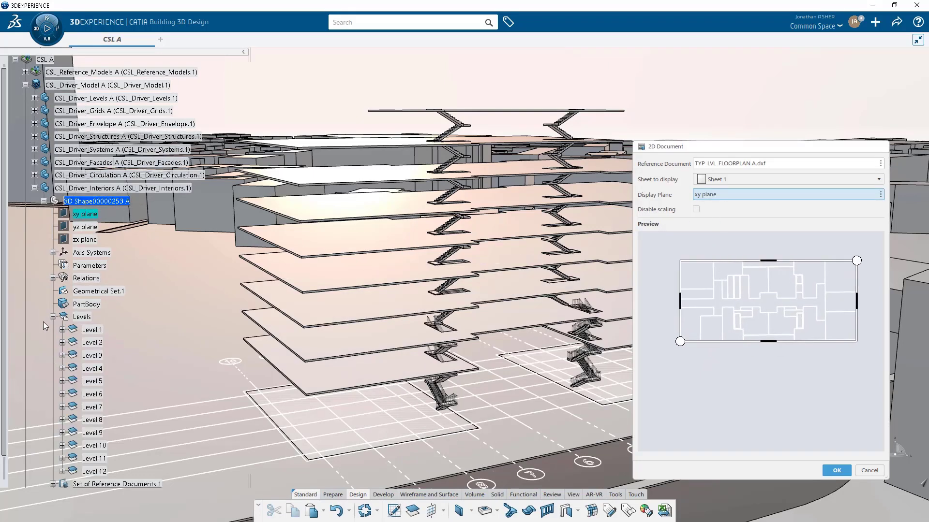
pyautogui.click(62, 368)
pyautogui.click(113, 434)
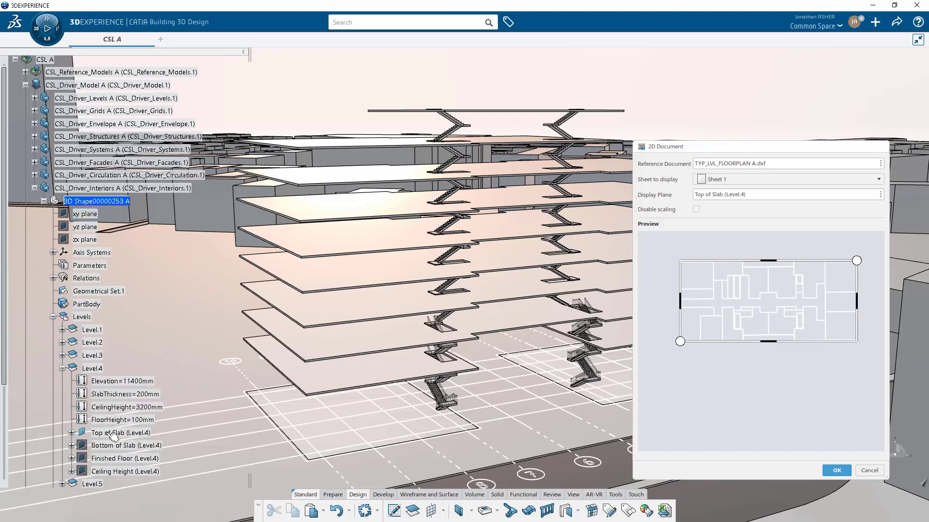
# - Place the preview's alignment points on the plan's lower-left outer corner and on the wall corner along its lower edge
pyautogui.moveTo(719, 370); pyautogui.dragTo(712, 300, button='middle')
pyautogui.moveTo(699, 355)
pyautogui.mouseDown(button='middle')
pyautogui.moveTo(775, 353)
pyautogui.moveTo(729, 303)
pyautogui.moveTo(740, 357)
pyautogui.moveTo(690, 346)
pyautogui.mouseUp(button='middle')
pyautogui.moveTo(751, 363); pyautogui.dragTo(713, 406, button='middle')
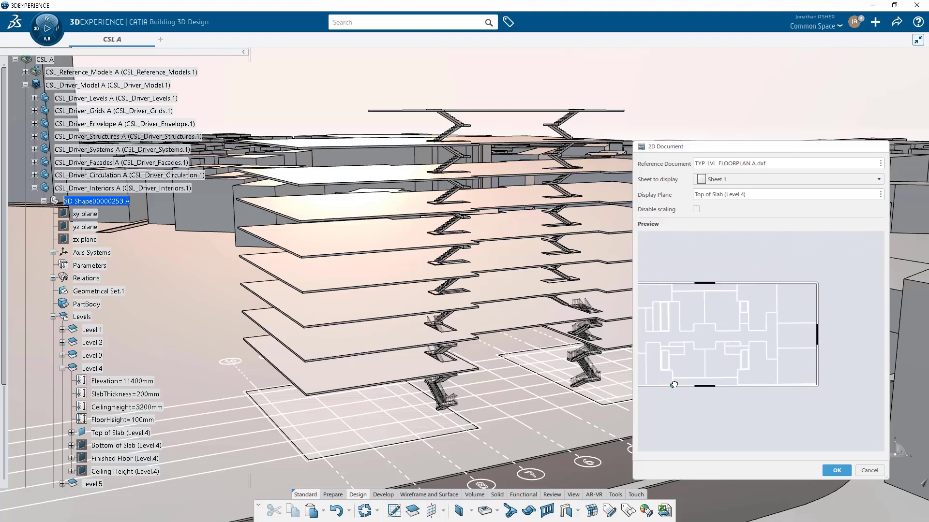
pyautogui.scroll(10, 676, 400)
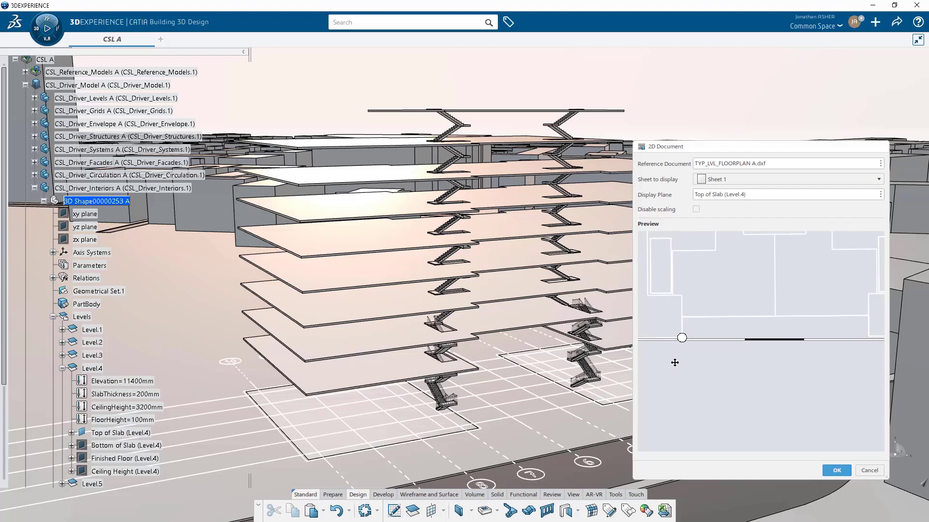
pyautogui.scroll(-5, 810, 365)
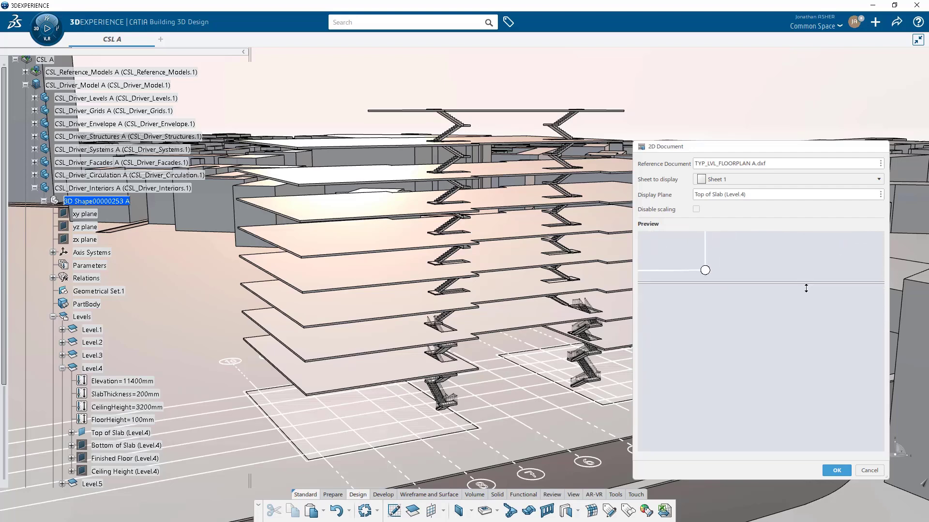
pyautogui.scroll(-5, 802, 365)
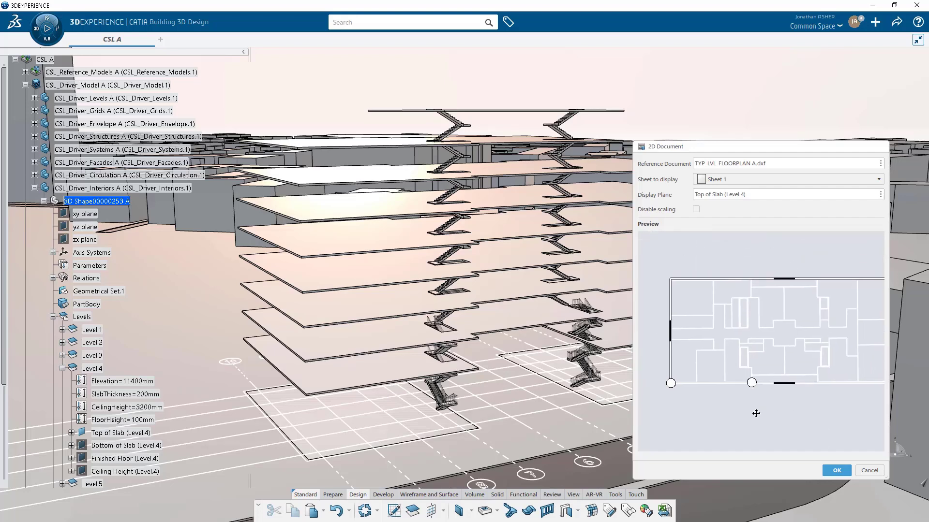
# - Move the floor plan's first alignment point in the 3D model onto the front-left corner of the Level 4 slab
pyautogui.moveTo(273, 370)
pyautogui.mouseDown(button='middle')
pyautogui.moveTo(383, 300)
pyautogui.moveTo(300, 402)
pyautogui.moveTo(503, 378)
pyautogui.mouseUp(button='middle')
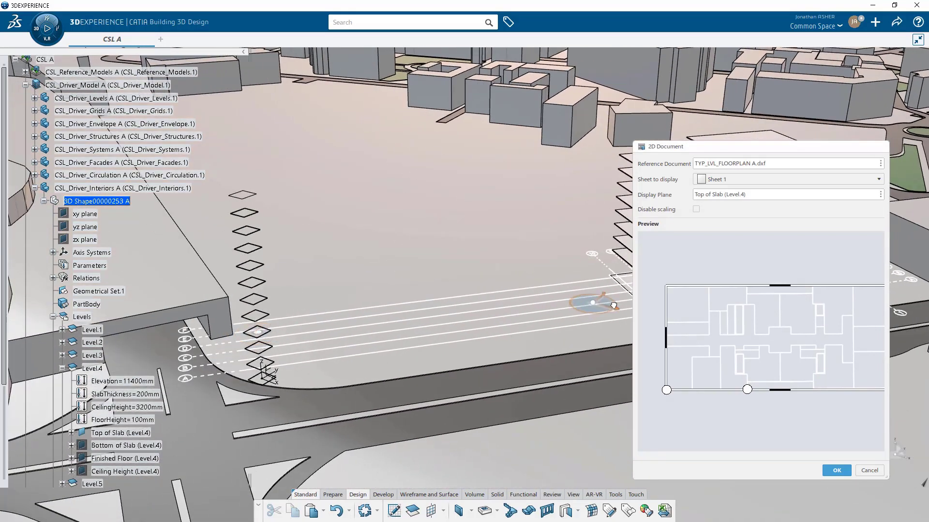
pyautogui.moveTo(571, 356); pyautogui.dragTo(426, 323, button='middle')
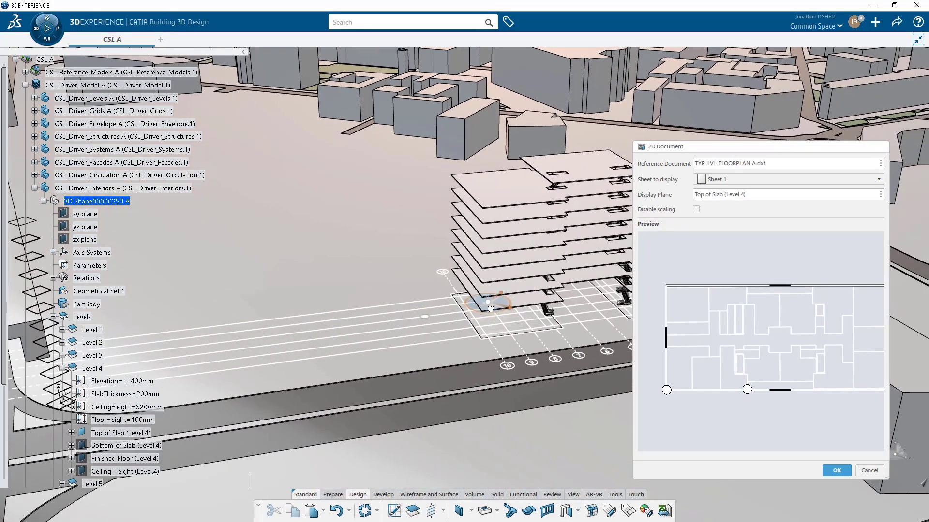
pyautogui.moveTo(452, 382)
pyautogui.mouseDown(button='middle')
pyautogui.moveTo(425, 386)
pyautogui.moveTo(418, 322)
pyautogui.mouseUp(button='middle')
pyautogui.scroll(5, 288, 431)
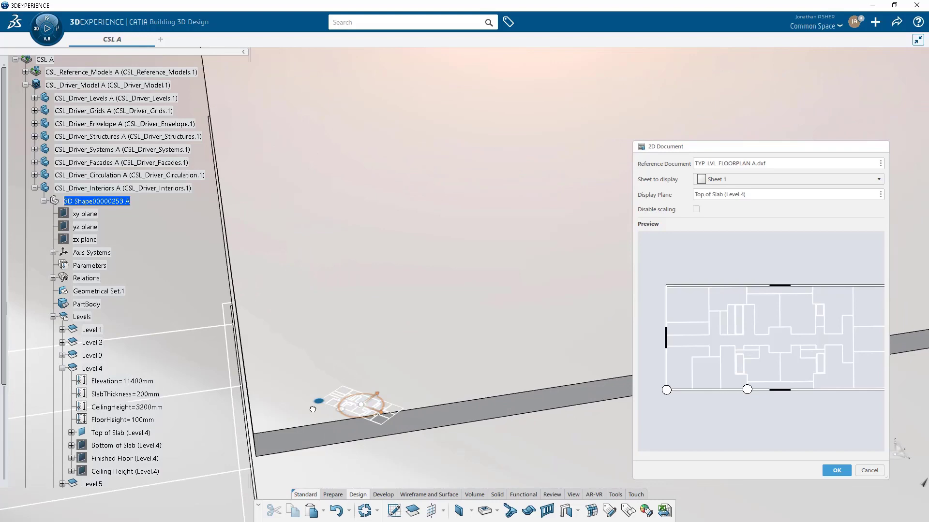
pyautogui.scroll(-10, 261, 433)
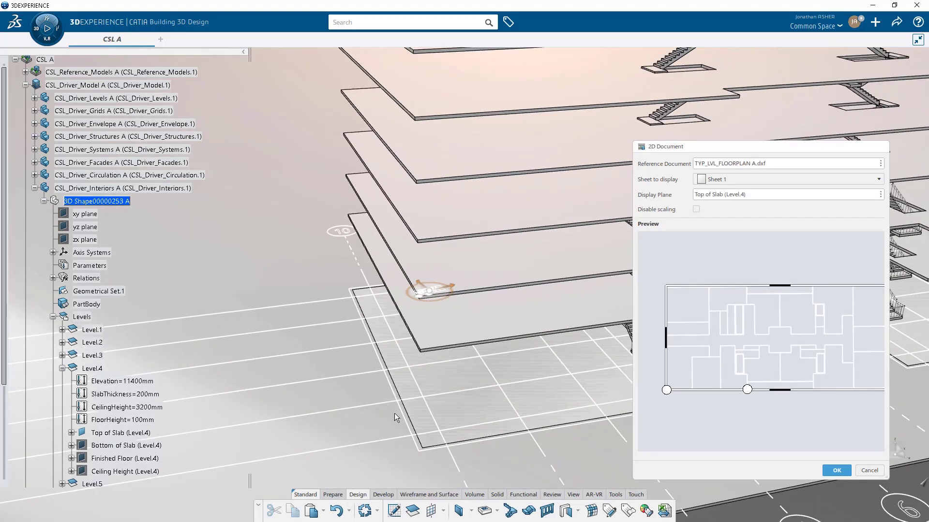
pyautogui.scroll(8, 246, 342)
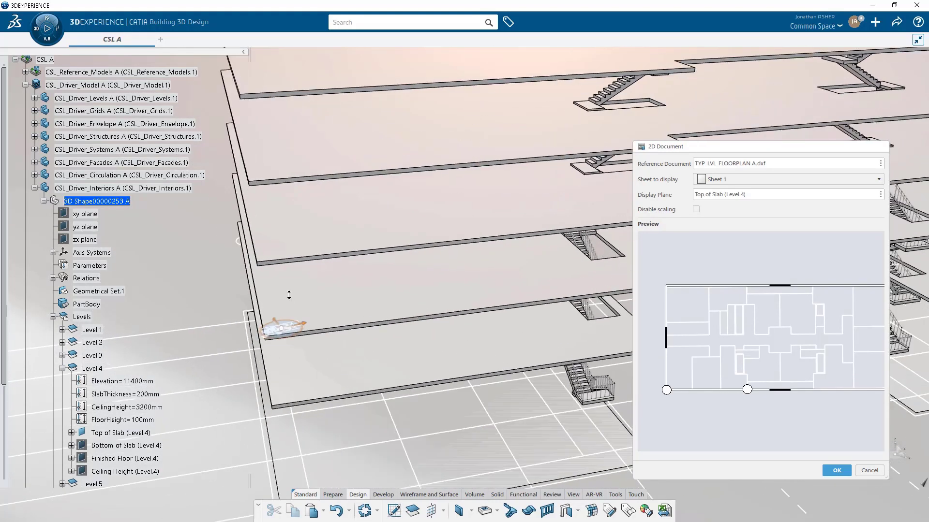
pyautogui.scroll(-5, 435, 296)
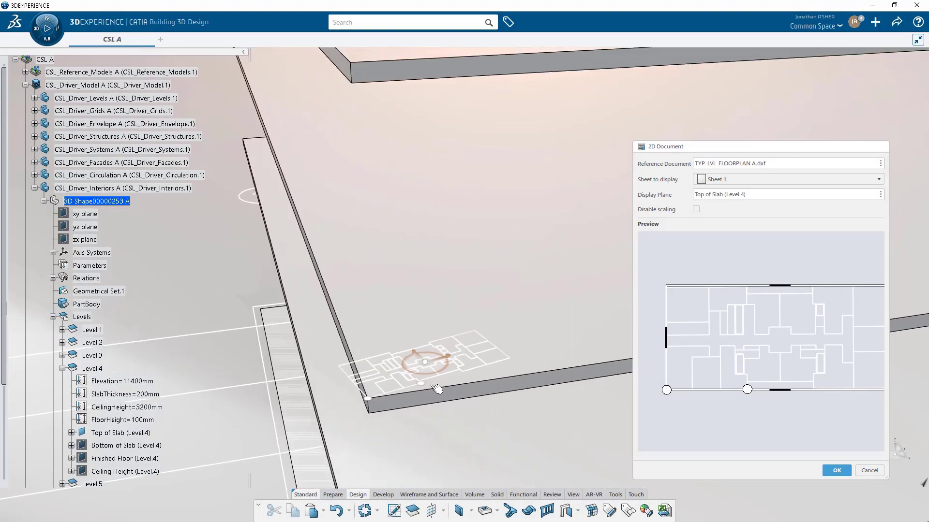
# - Scale the floor plan by moving its second alignment point onto the notch corner along the slab's front edge
pyautogui.scroll(-10, 409, 303)
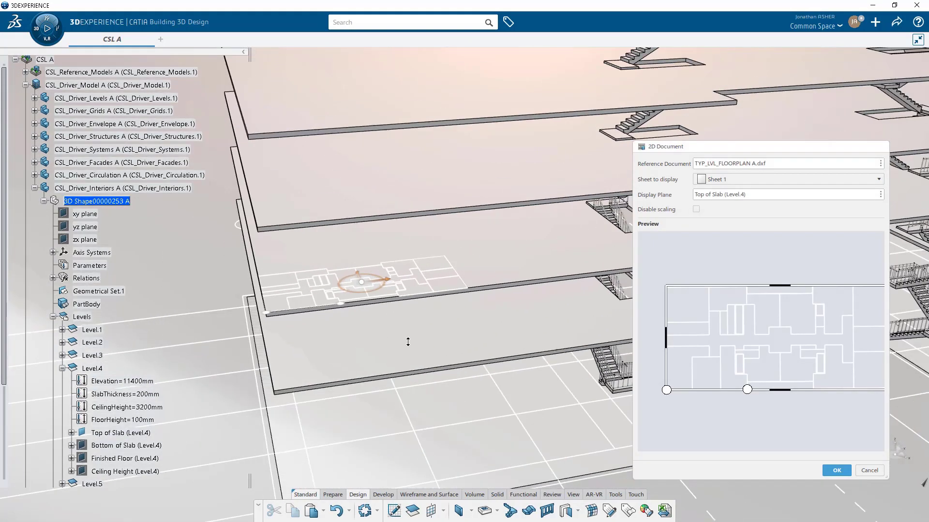
pyautogui.scroll(5, 380, 371)
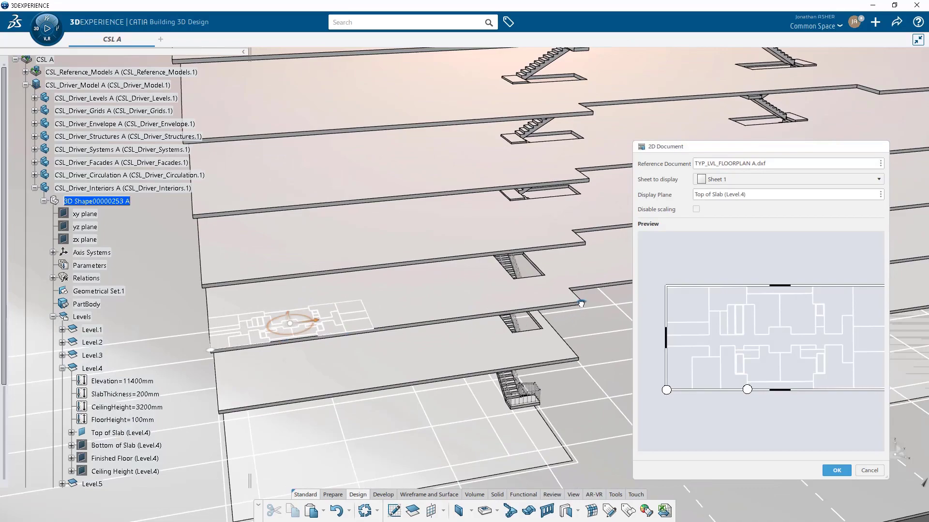
pyautogui.moveTo(580, 302); pyautogui.dragTo(580, 302)
# - Reposition the second alignment point to the plan's lower-right corner, match it to the slab's far front corner, and accept the 2D view
pyautogui.moveTo(549, 320); pyautogui.dragTo(392, 409, button='middle')
pyautogui.moveTo(709, 426); pyautogui.dragTo(685, 404, button='middle')
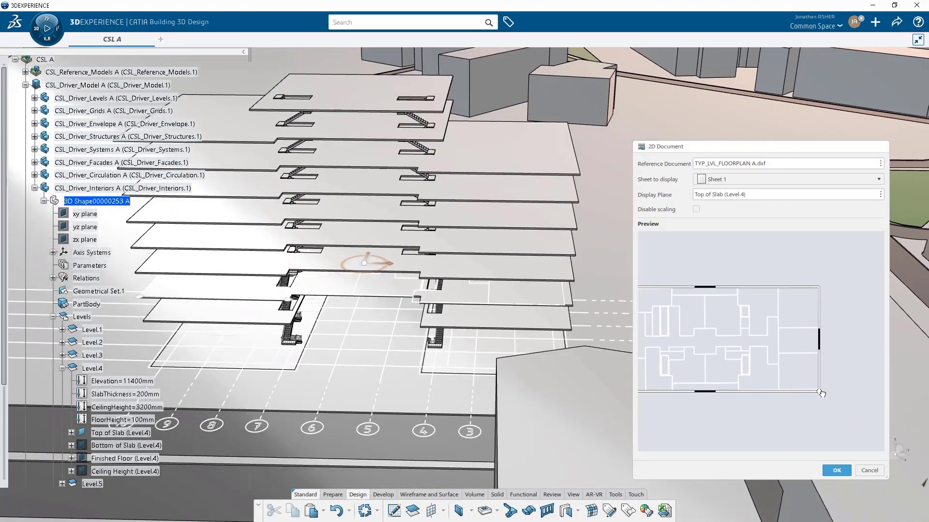
pyautogui.moveTo(815, 409); pyautogui.dragTo(777, 307, button='middle')
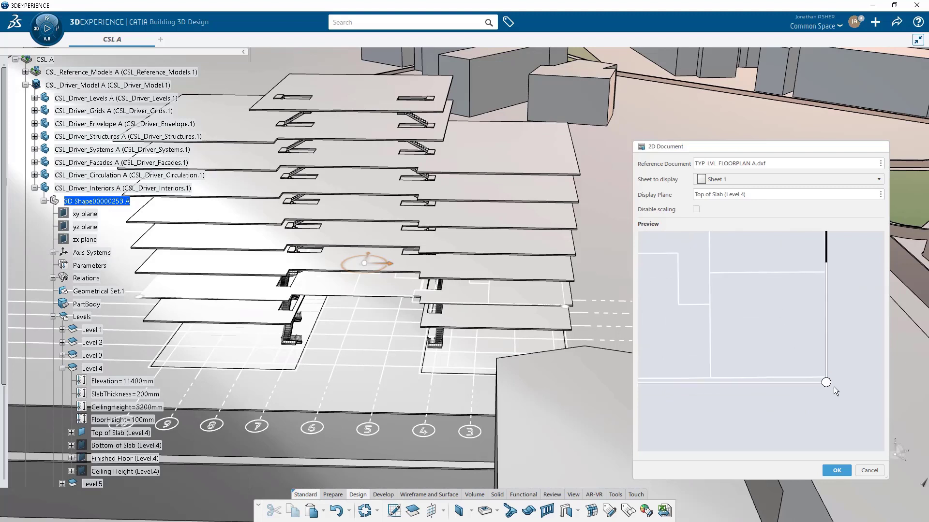
pyautogui.moveTo(815, 405); pyautogui.dragTo(751, 261, button='middle')
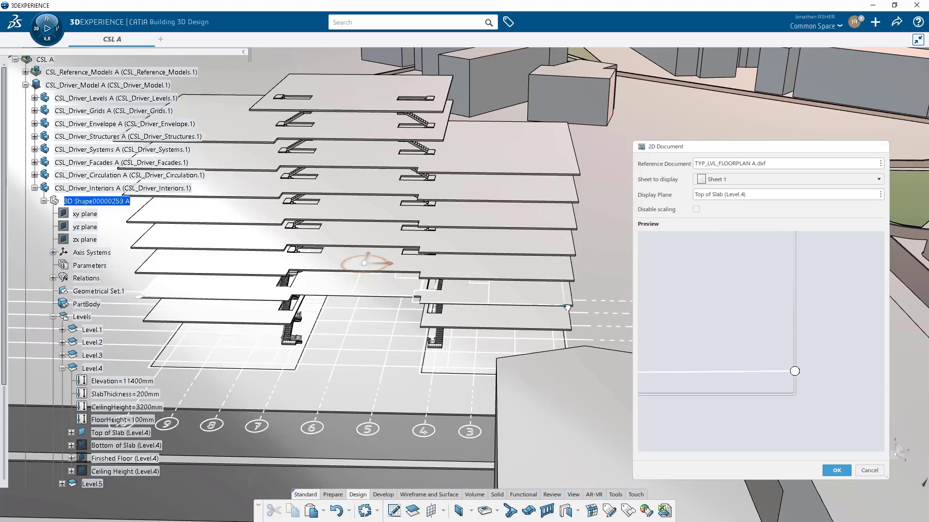
pyautogui.moveTo(323, 373); pyautogui.dragTo(473, 418, button='middle')
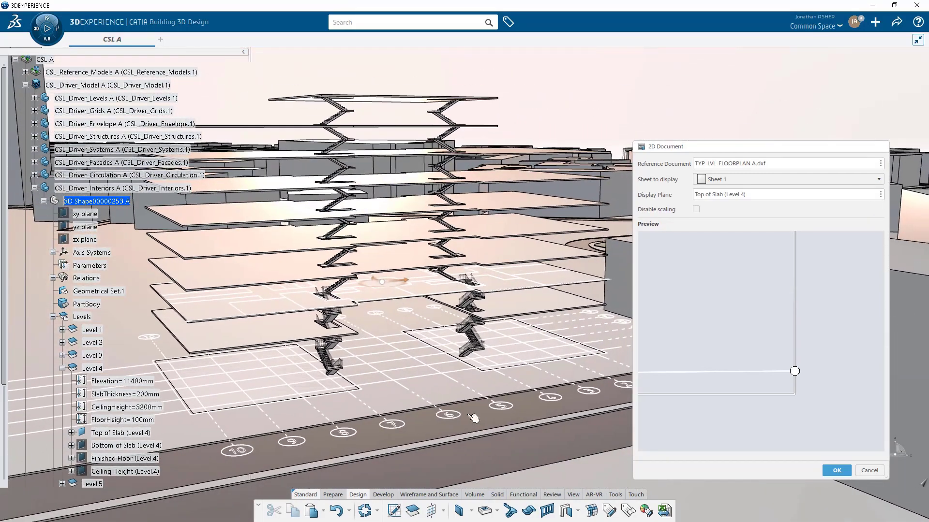
pyautogui.click(836, 470)
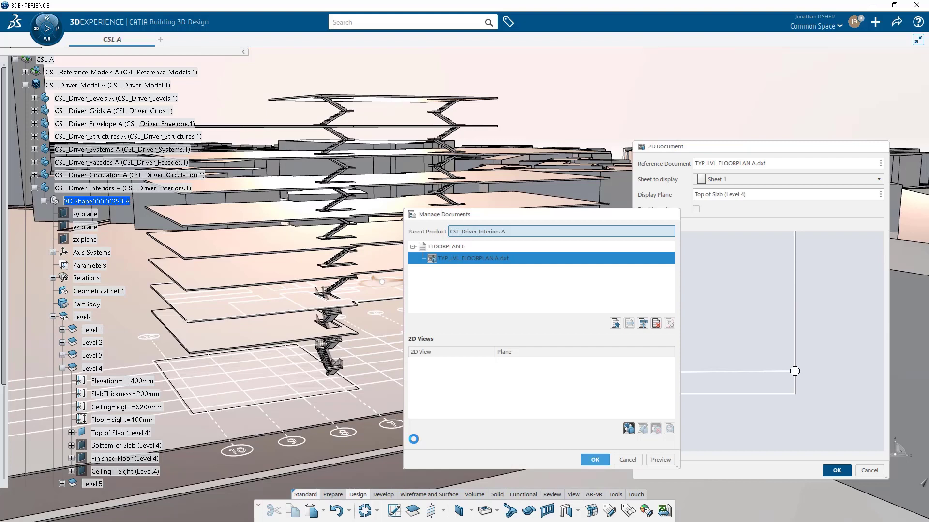
# - Accept the managed floor plan document and collapse the Level 4 and Levels branches in the interiors model's tree
pyautogui.click(595, 459)
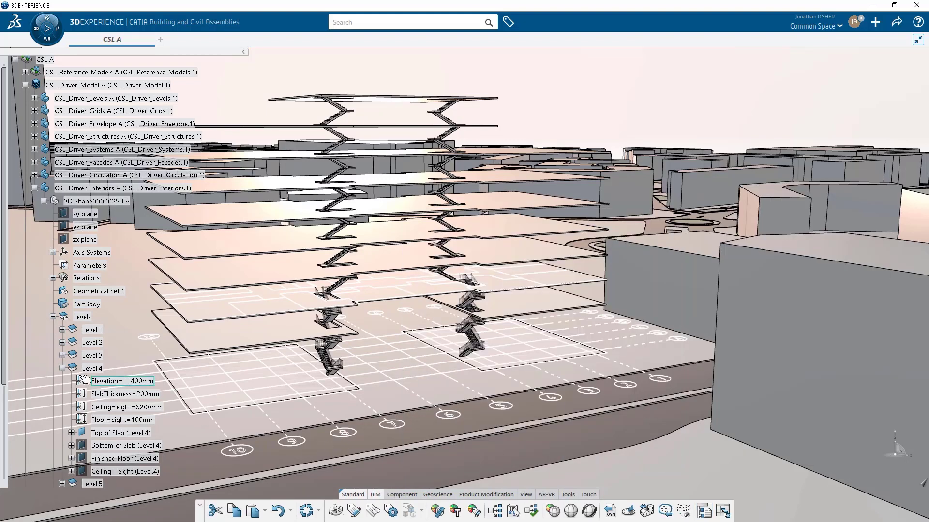
pyautogui.click(62, 369)
pyautogui.click(54, 317)
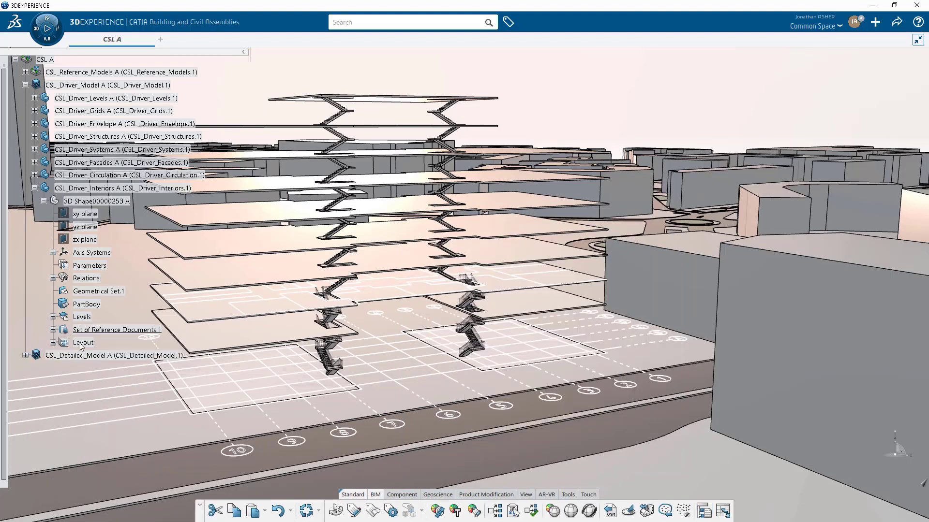
# - Hide Slab Set.4 through Slab Set.10 in the structures driver model and collapse its branch again
pyautogui.moveTo(262, 311); pyautogui.dragTo(328, 346, button='middle')
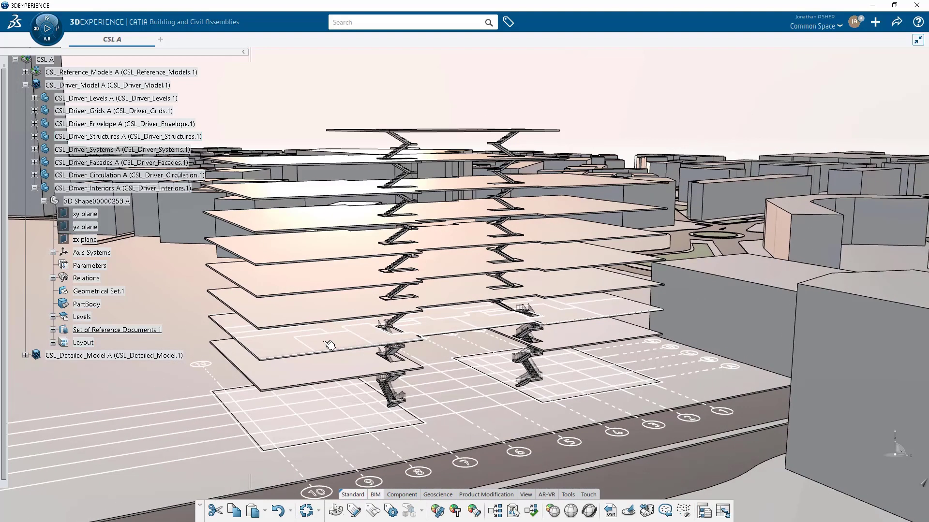
pyautogui.click(35, 137)
pyautogui.click(52, 291)
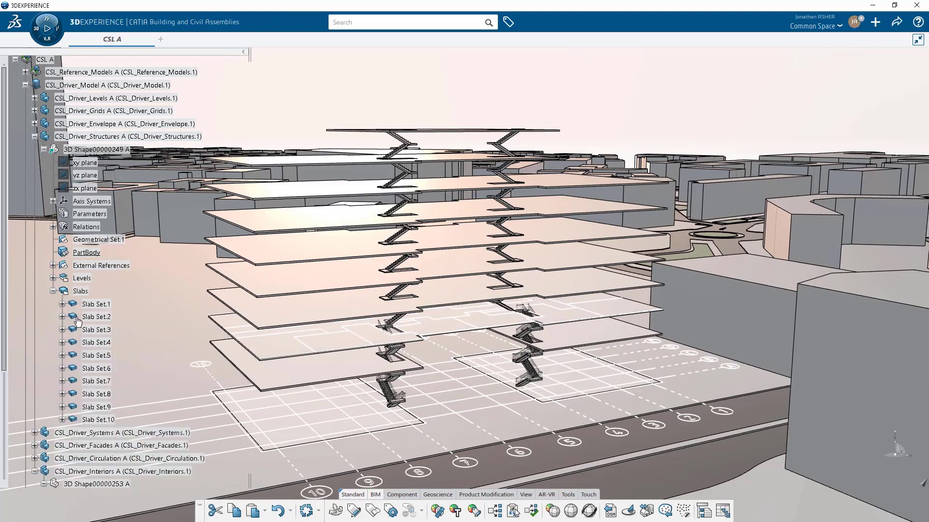
pyautogui.click(97, 343)
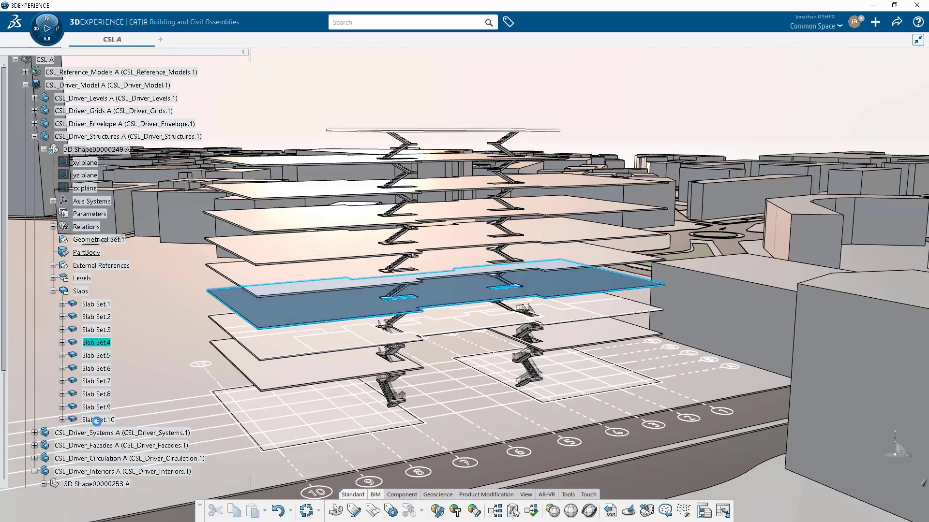
pyautogui.keyDown('shift'); pyautogui.click(99, 420); pyautogui.keyUp('shift')
pyautogui.rightClick(98, 421)
pyautogui.press('h')
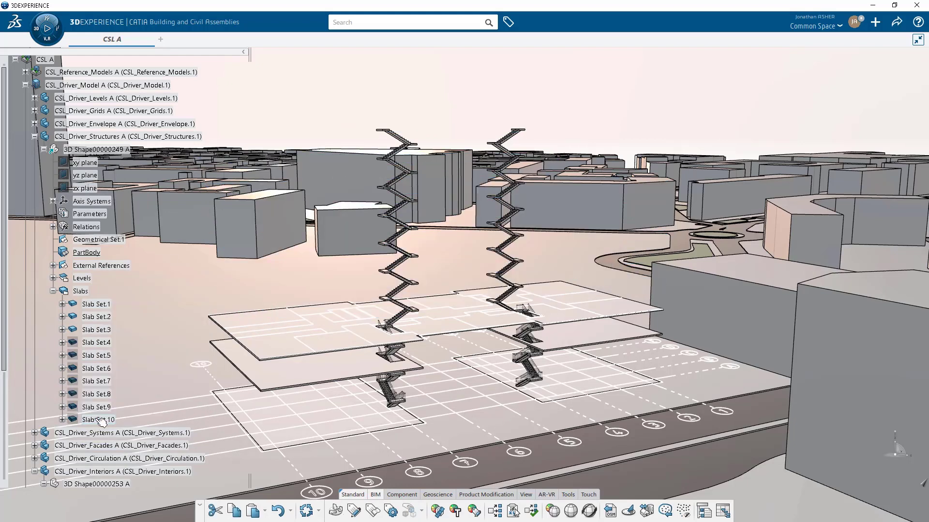
pyautogui.click(35, 137)
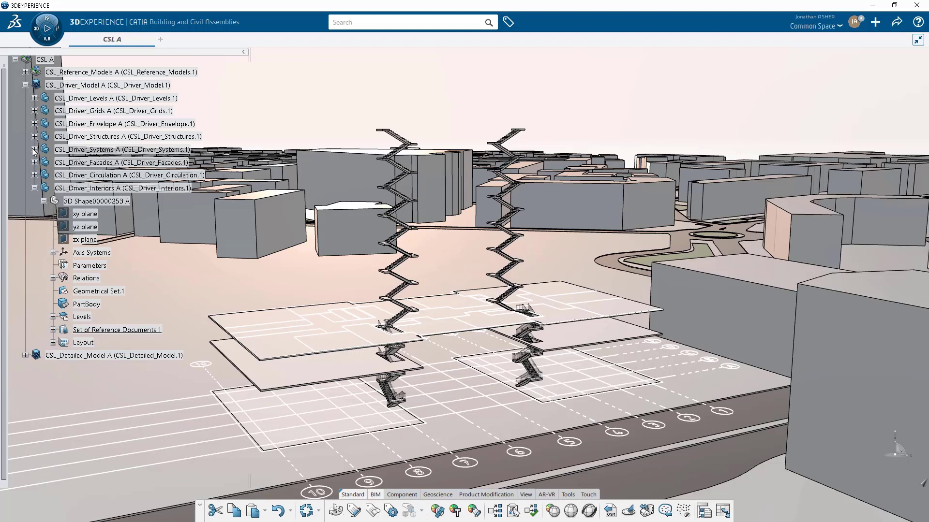
# - Hide Stair Set.3 and Stair Set.4 in the circulation driver model and collapse its branch again
pyautogui.click(34, 176)
pyautogui.click(44, 188)
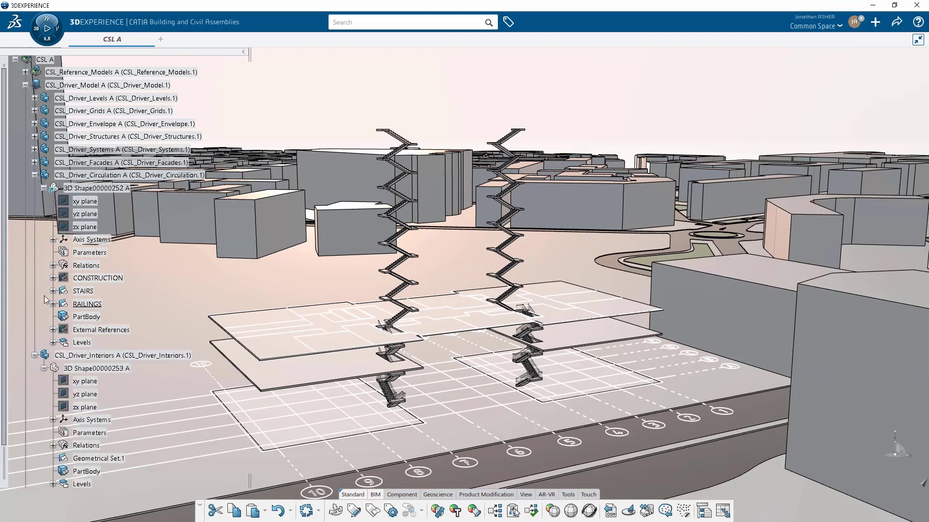
pyautogui.click(53, 292)
pyautogui.click(97, 330)
pyautogui.keyDown('ctrl'); pyautogui.click(97, 343); pyautogui.keyUp('ctrl')
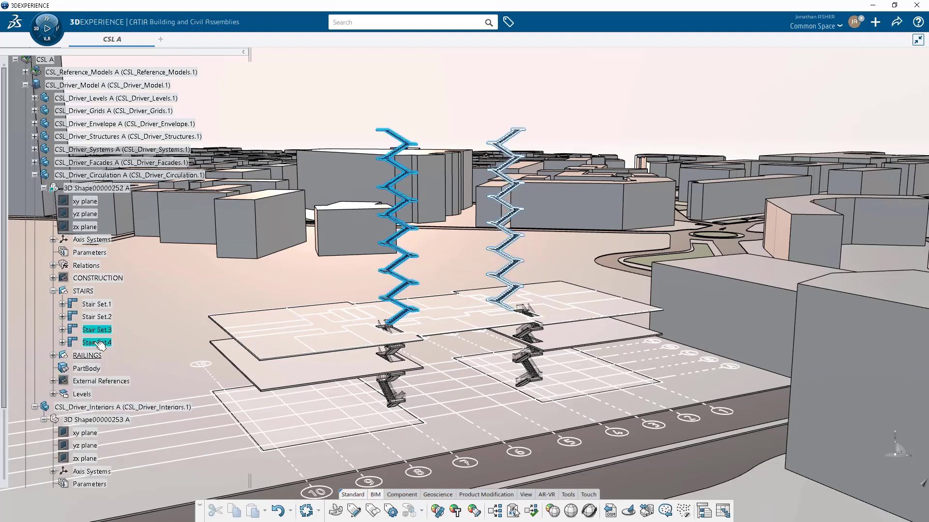
pyautogui.rightClick(97, 343)
pyautogui.press('h')
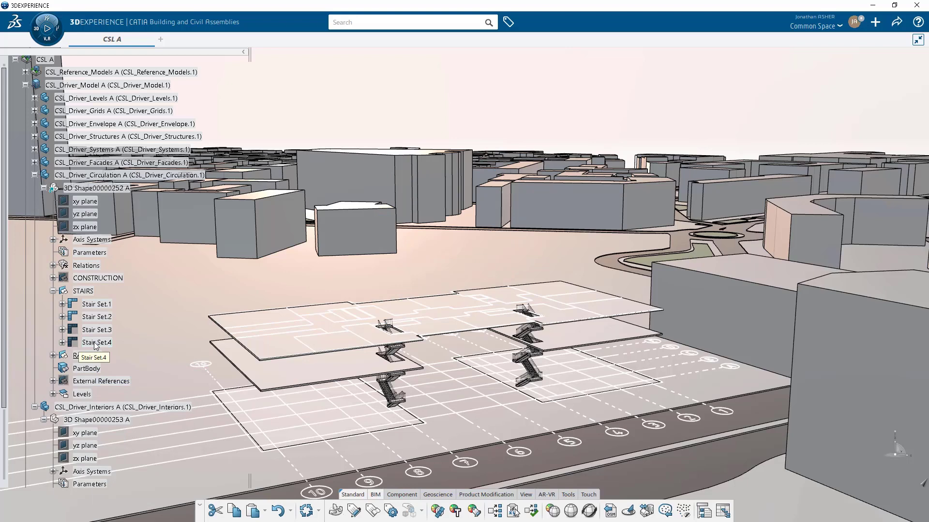
pyautogui.click(34, 175)
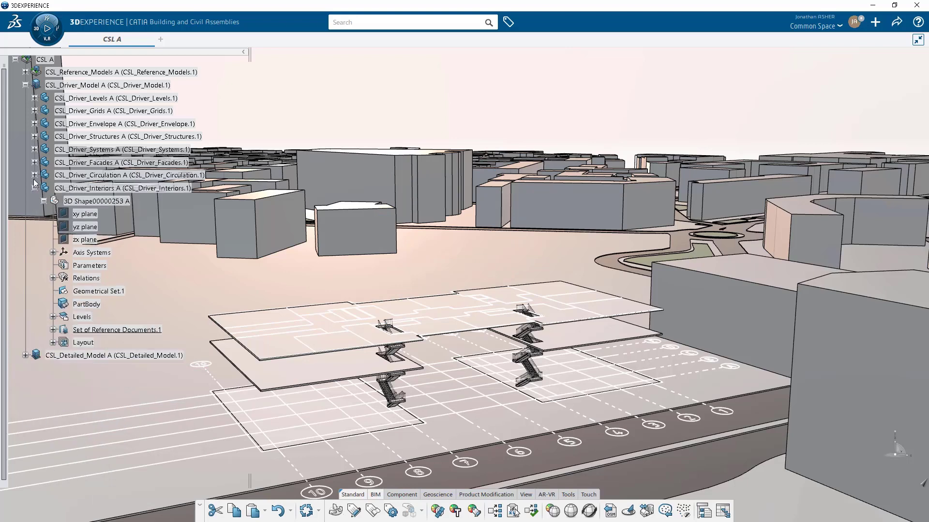
# - Extract geometry from the whole floor plan layout in the interiors 3D shape, confirming the creation of all its elements
pyautogui.click(96, 292)
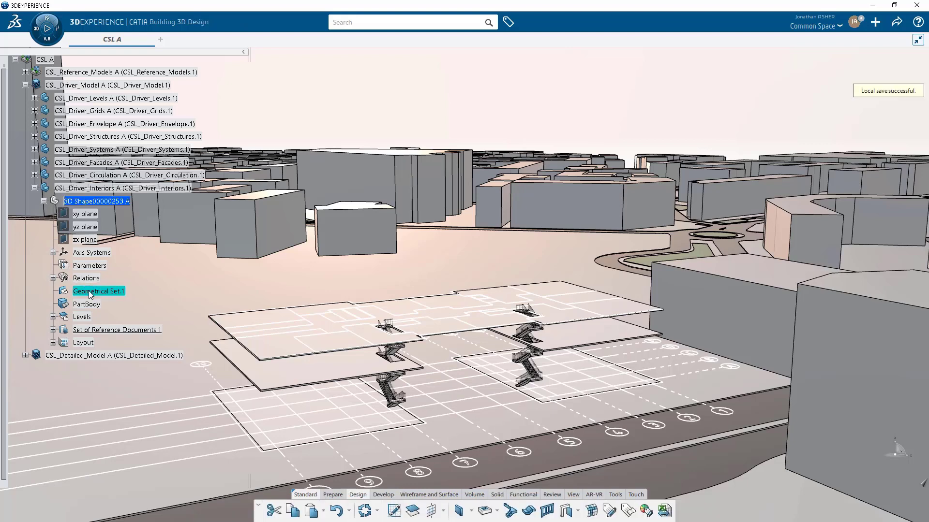
pyautogui.click(340, 495)
pyautogui.click(457, 511)
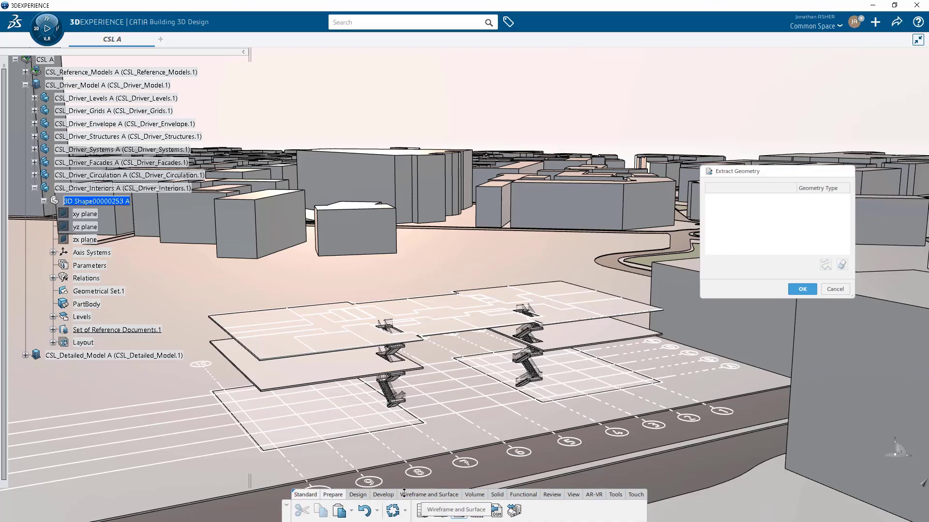
pyautogui.click(52, 330)
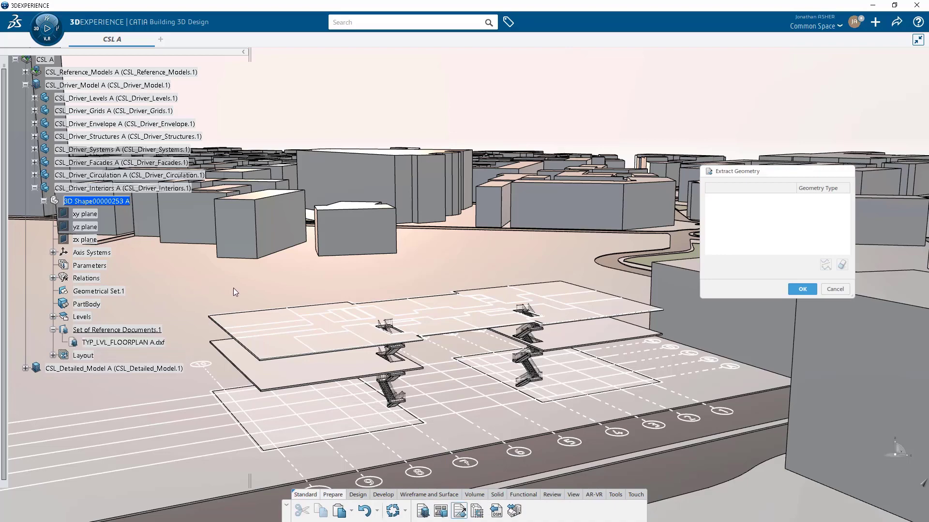
pyautogui.moveTo(233, 289); pyautogui.dragTo(199, 289, button='middle')
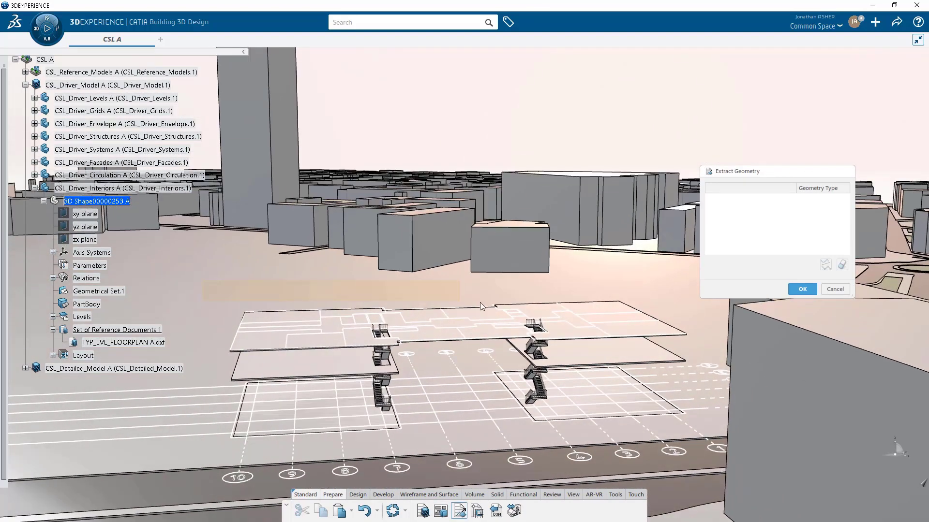
pyautogui.click(669, 357)
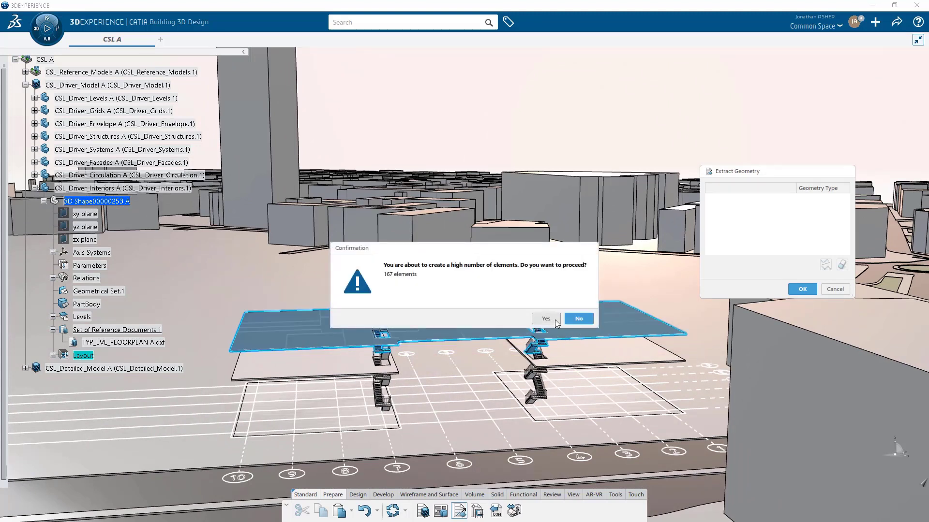
pyautogui.click(538, 322)
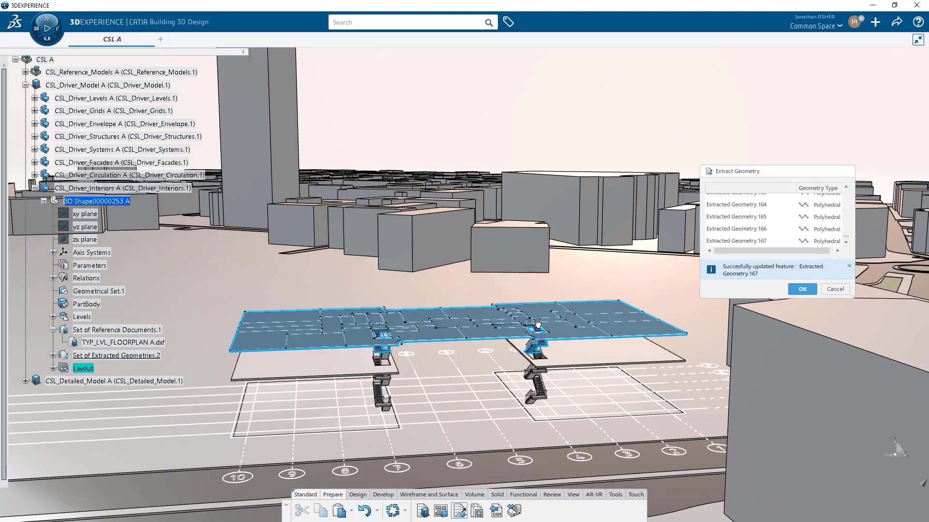
# - Select every extracted geometry in the Extract Geometry list, from the last to the first, and accept the extraction
pyautogui.click(752, 241)
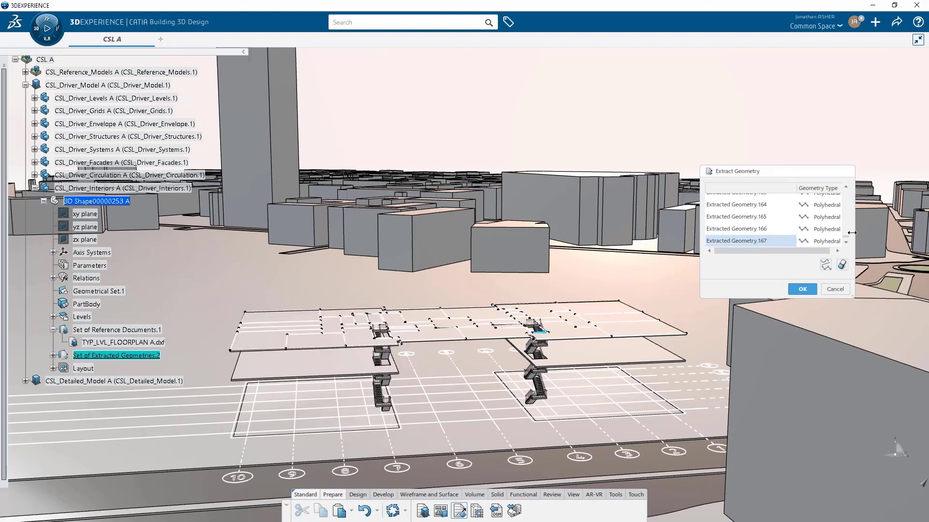
pyautogui.moveTo(846, 237); pyautogui.dragTo(843, 181)
pyautogui.keyDown('shift'); pyautogui.click(750, 200); pyautogui.keyUp('shift')
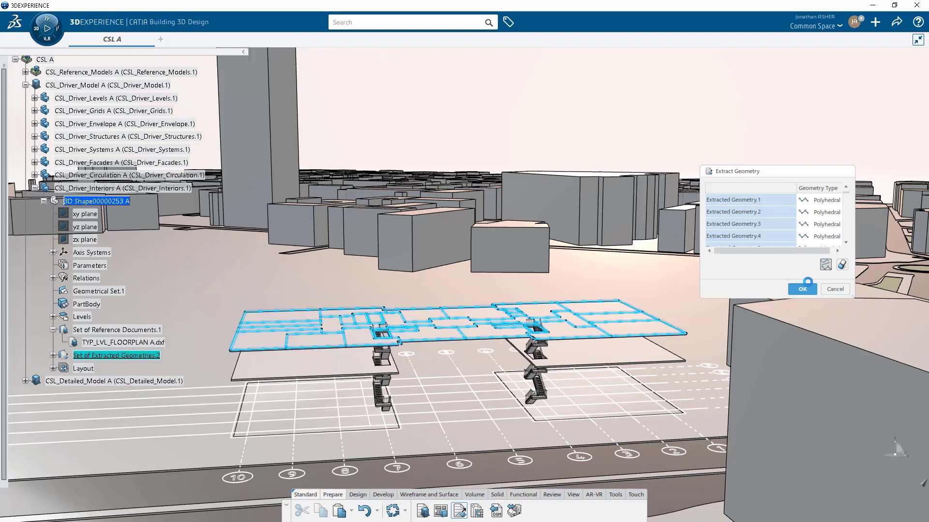
pyautogui.click(803, 288)
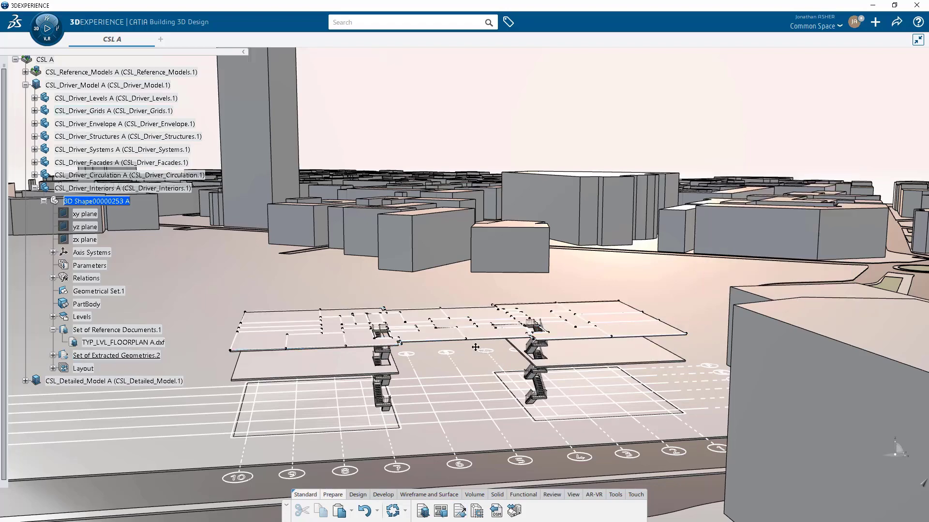
# - Define a wall core on the extracted partition line in the slab's front-left area, comparing the side options and keeping it centred on the line
pyautogui.moveTo(475, 347); pyautogui.dragTo(534, 371, button='middle')
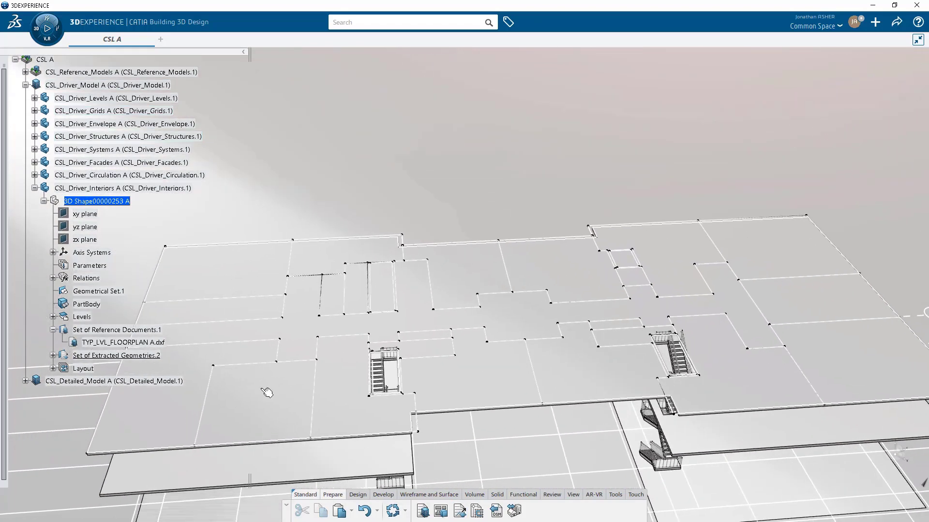
pyautogui.moveTo(276, 355); pyautogui.dragTo(376, 330, button='middle')
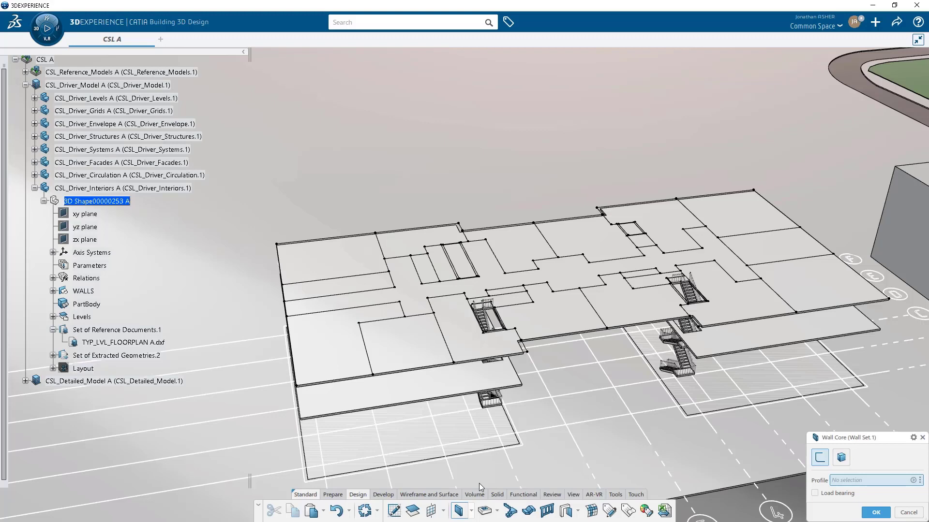
pyautogui.moveTo(834, 439); pyautogui.dragTo(594, 191)
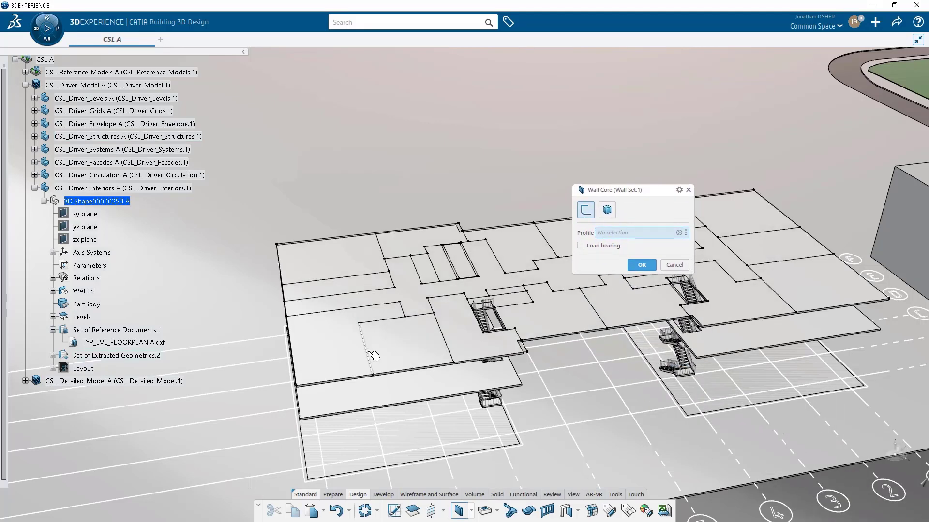
pyautogui.click(374, 356)
pyautogui.scroll(5, 358, 296)
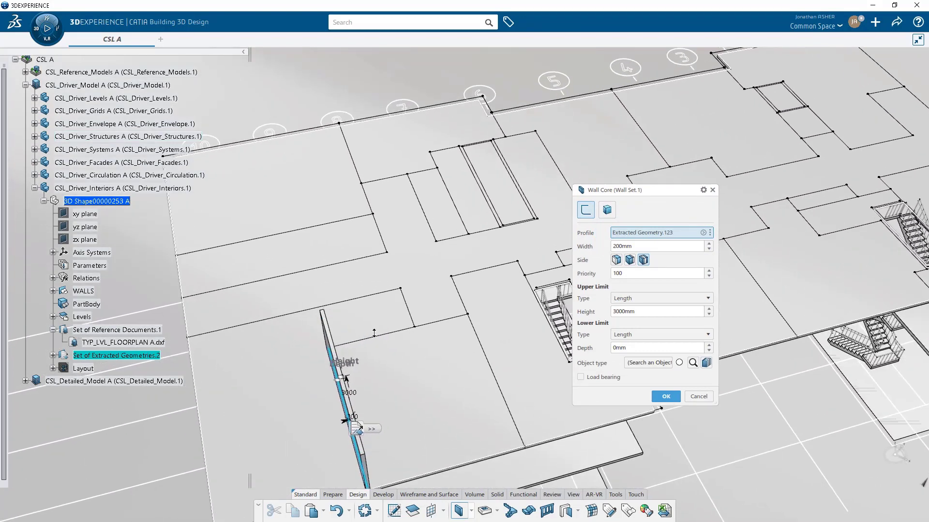
pyautogui.moveTo(377, 359); pyautogui.dragTo(393, 317, button='middle')
pyautogui.click(628, 260)
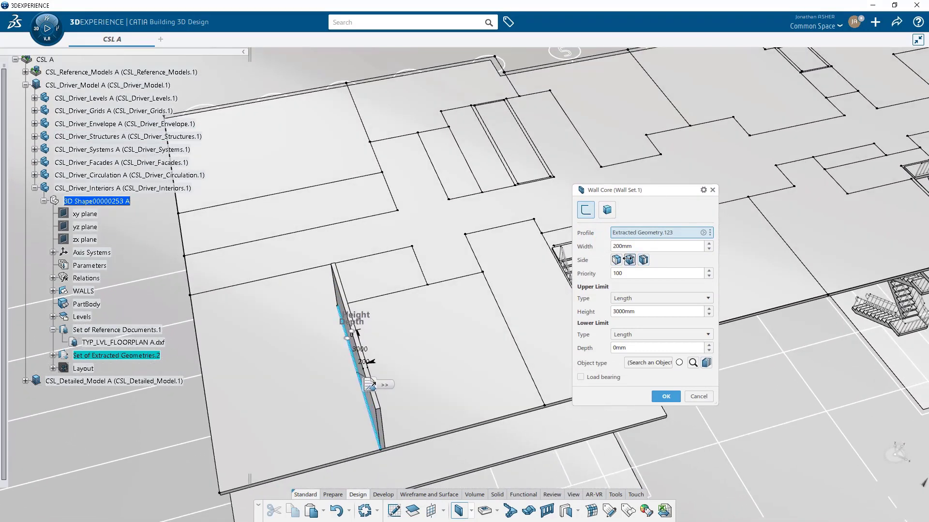
pyautogui.click(613, 260)
pyautogui.click(643, 259)
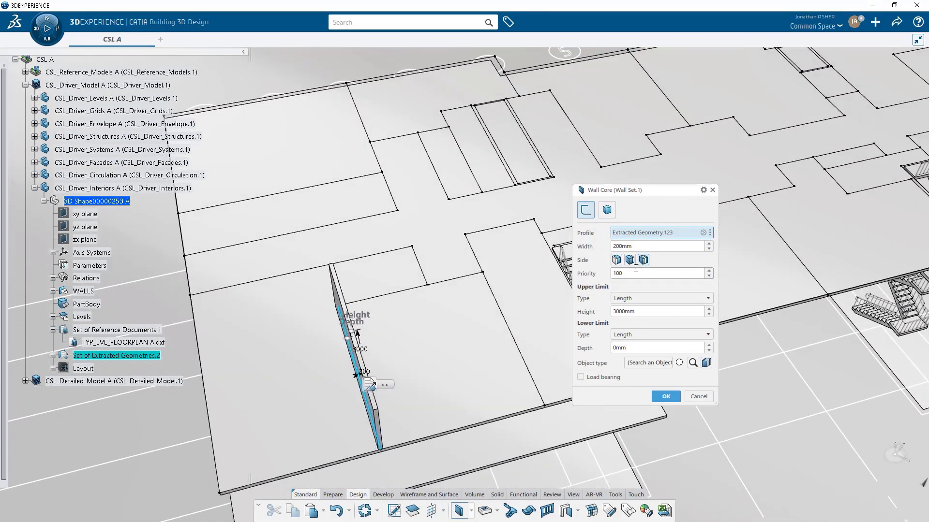
# - Set the wall core's upper limit to Up-to element, using Bottom of Slab (Level.5) as the limit
pyautogui.click(623, 299)
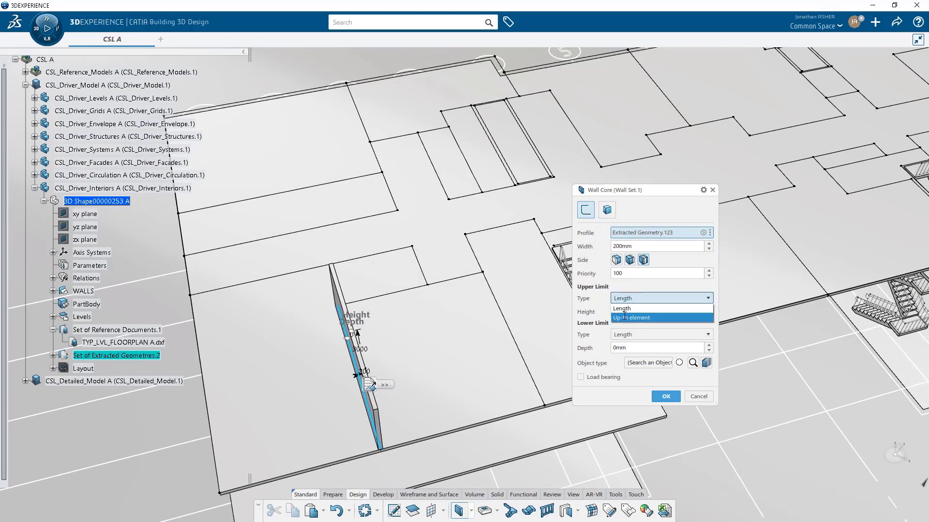
pyautogui.click(624, 317)
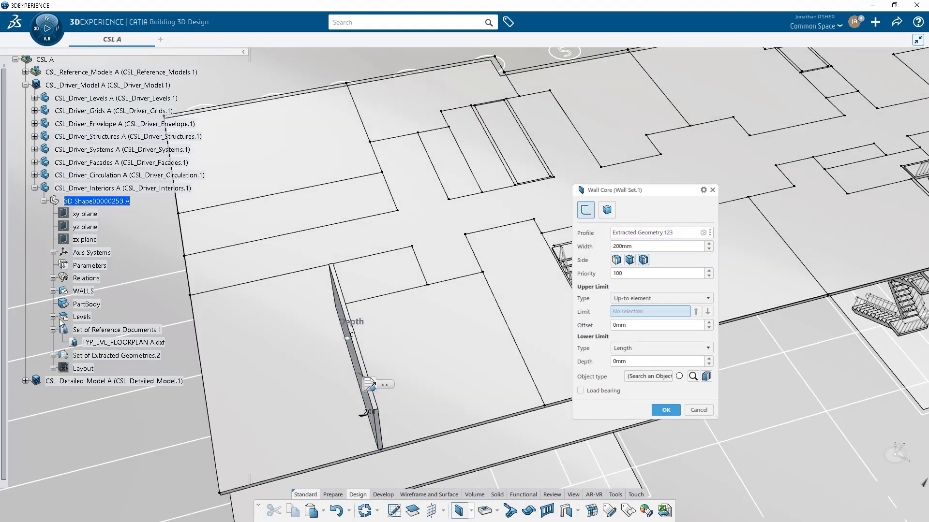
pyautogui.click(53, 317)
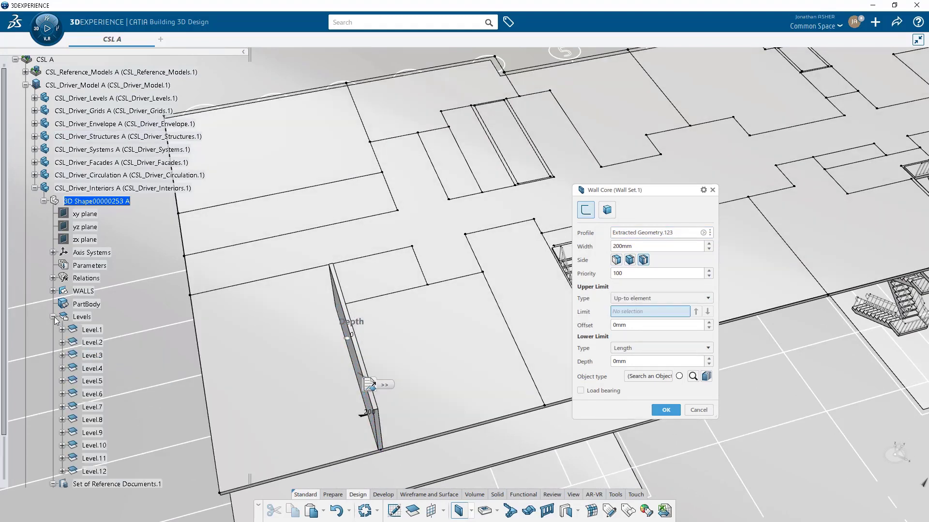
pyautogui.click(61, 381)
pyautogui.click(107, 449)
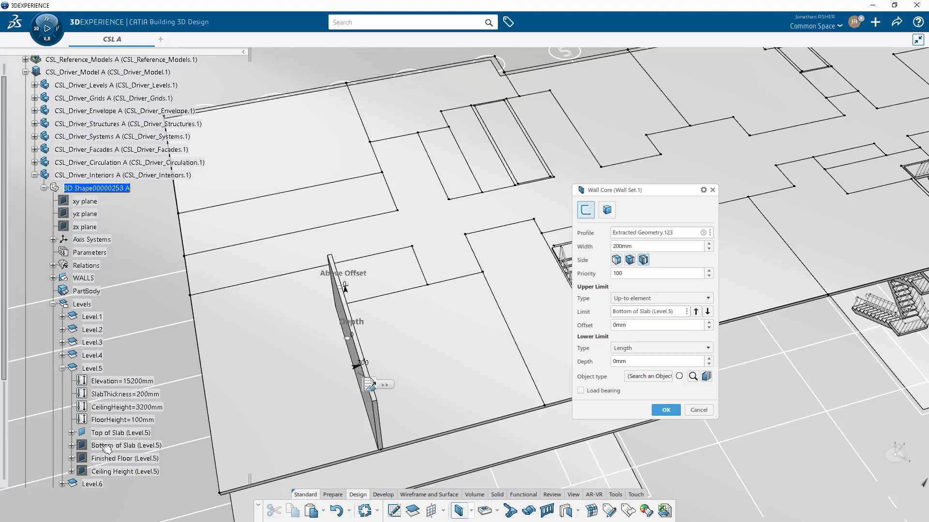
pyautogui.click(62, 368)
# - Set the wall core's lower limit to Up-to element with Top of Slab (Level.4), and create the wall
pyautogui.click(62, 356)
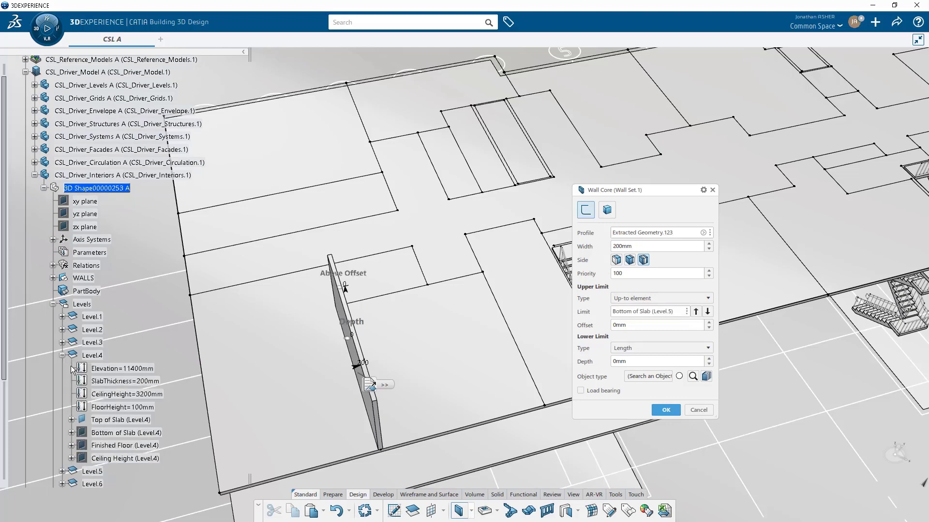
pyautogui.click(660, 348)
pyautogui.click(632, 366)
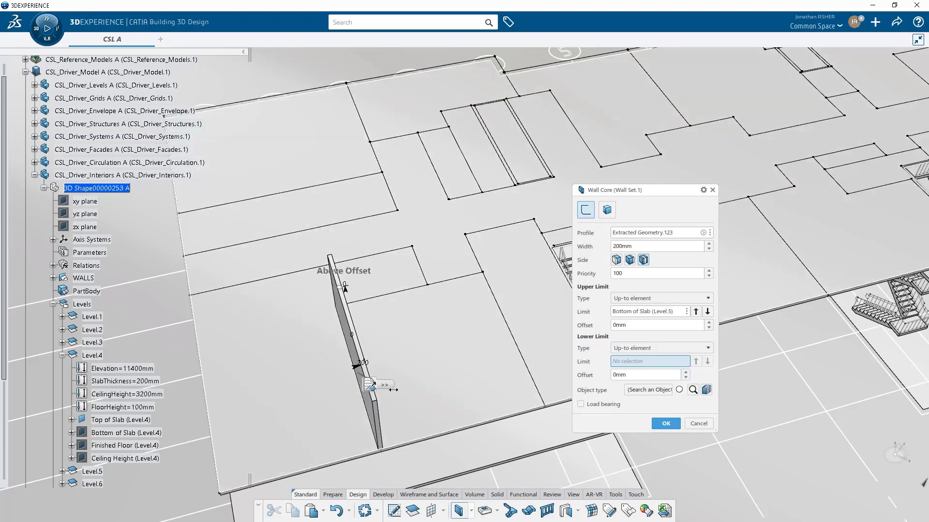
pyautogui.click(121, 420)
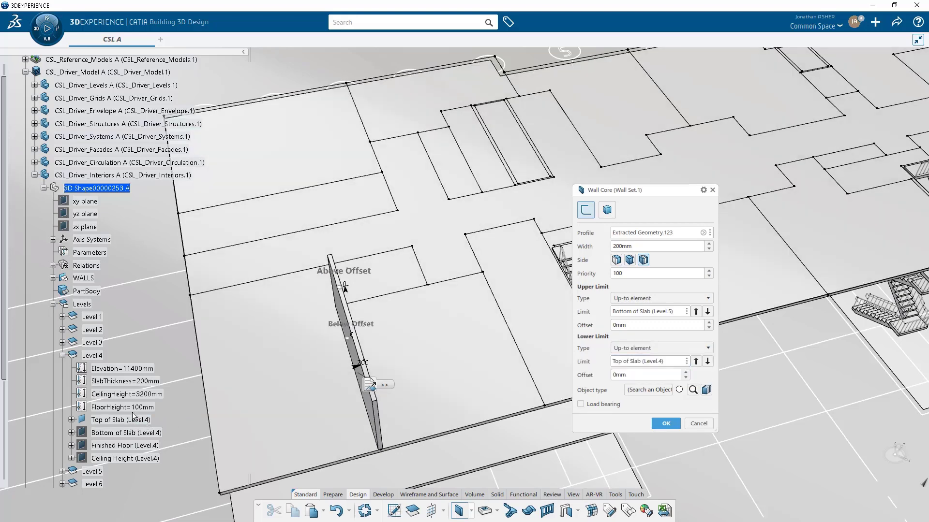
pyautogui.click(62, 355)
pyautogui.moveTo(504, 274); pyautogui.dragTo(309, 316, button='middle')
pyautogui.click(666, 424)
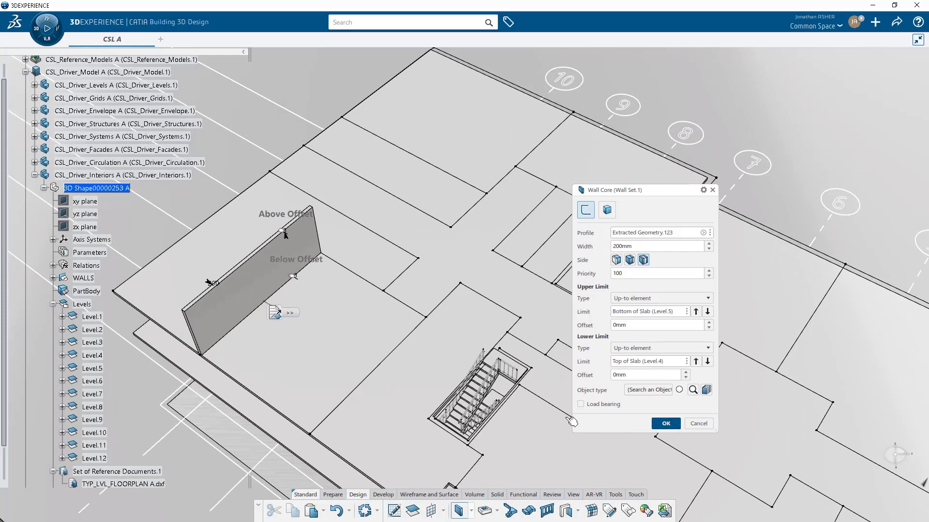
# - Start another wall core on the lines enclosing the rest of the first wall's room and its corridor-side extension, trying priorities 101 and 100
pyautogui.click(458, 511)
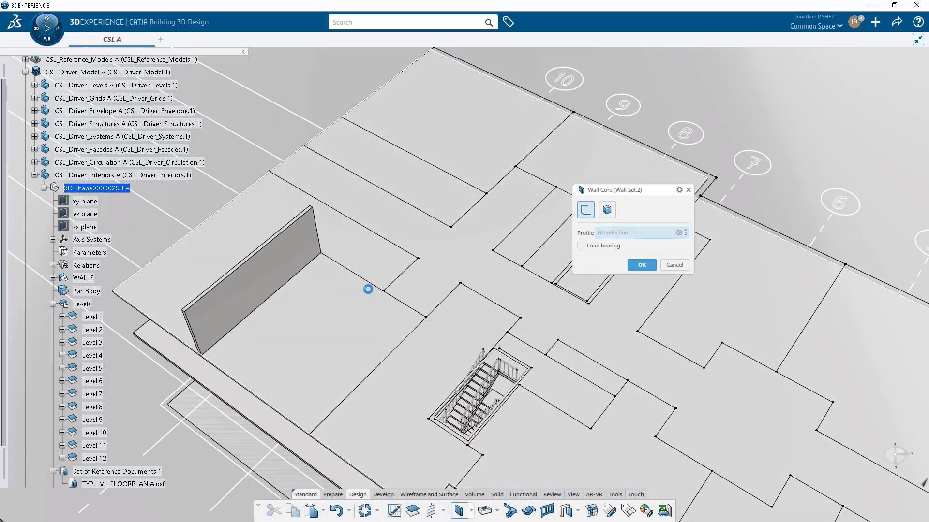
pyautogui.click(367, 280)
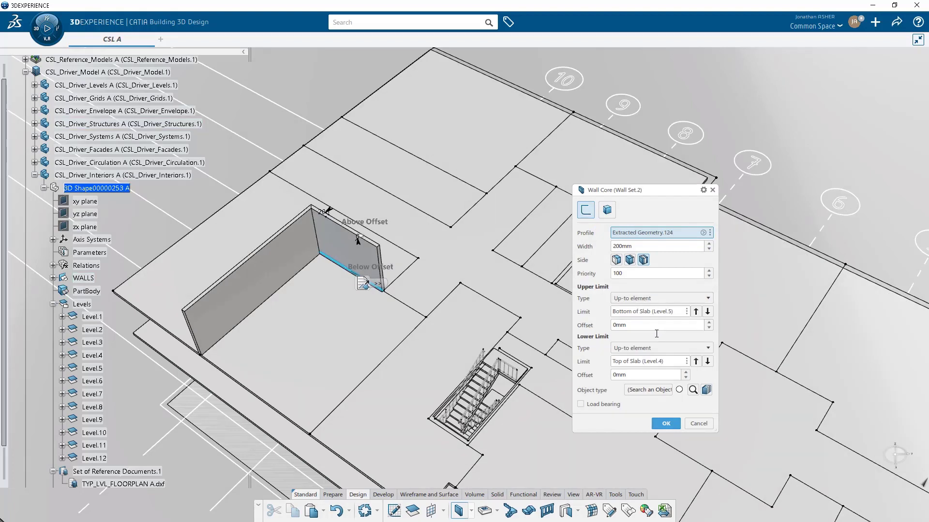
pyautogui.click(709, 273)
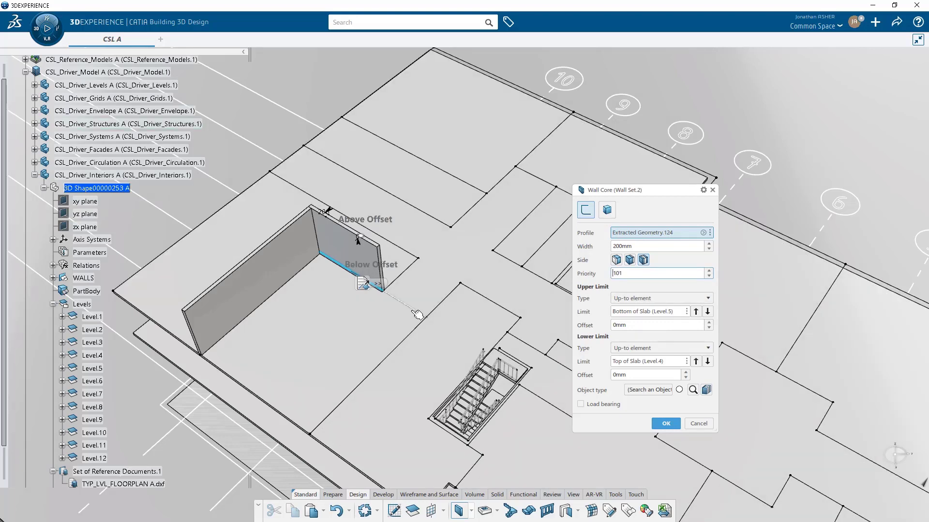
pyautogui.click(416, 315)
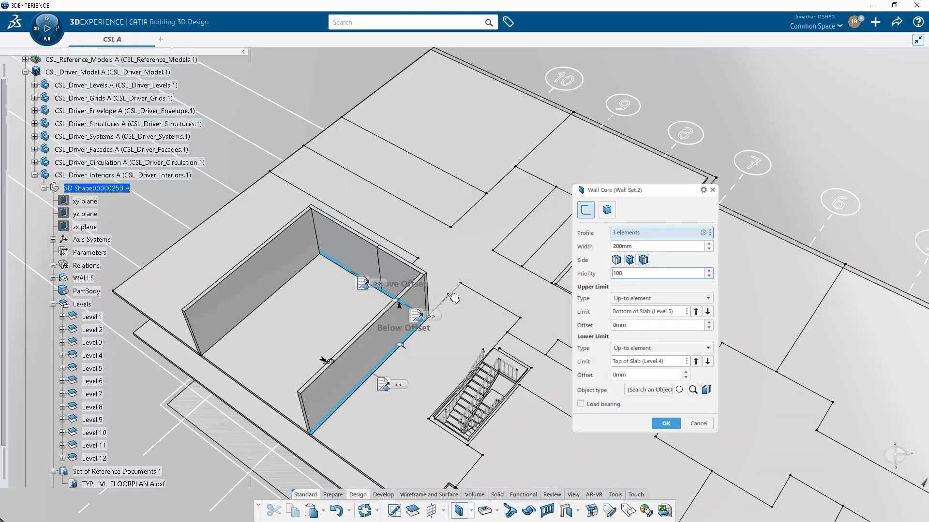
pyautogui.click(454, 297)
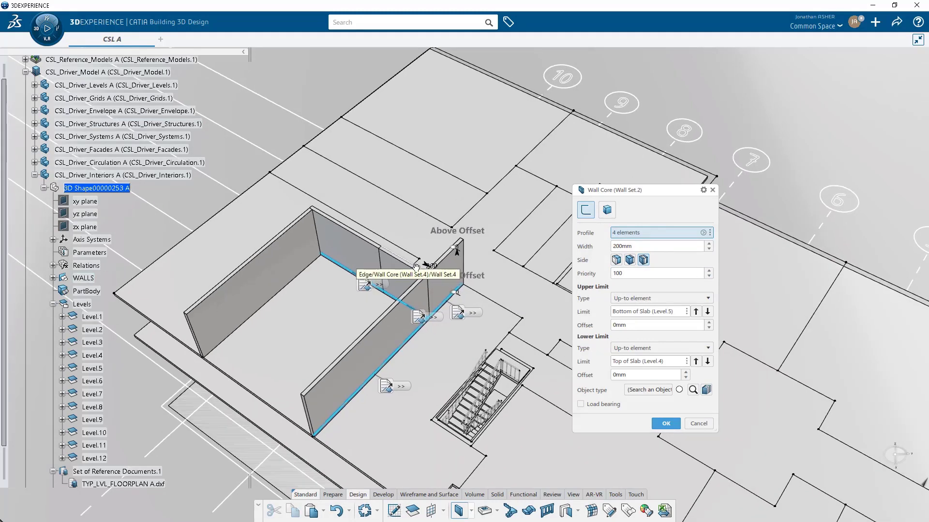
# - Set priority 99, add the lines of the two neighbouring rooms up to the first staircase's side to the profile, and create the walls
pyautogui.click(418, 295)
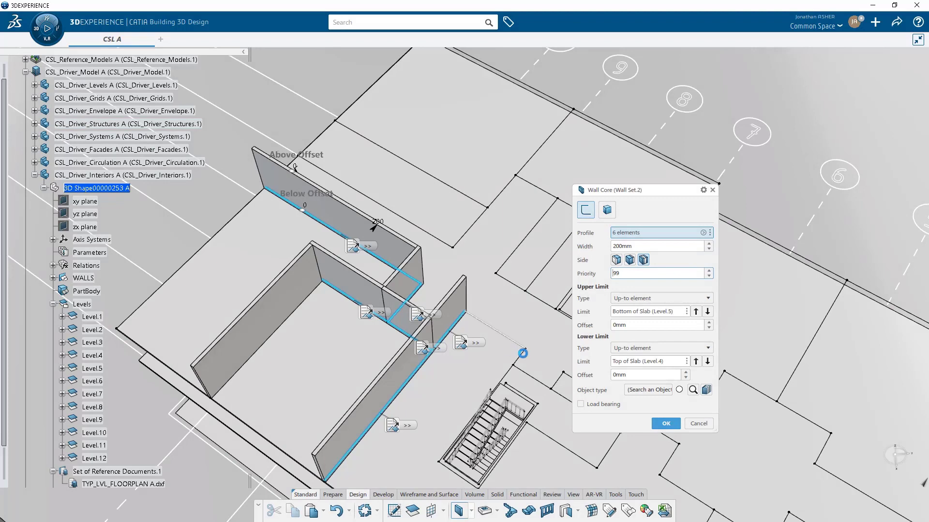
pyautogui.click(519, 358)
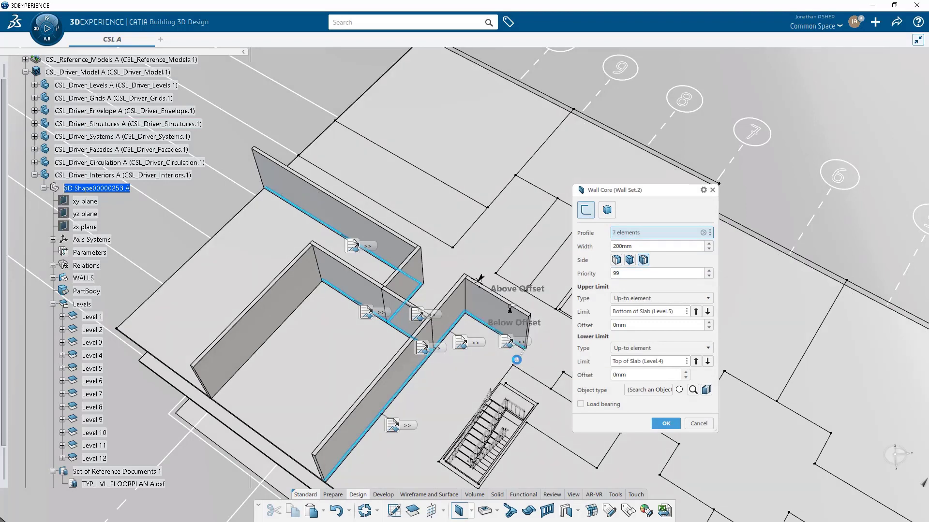
pyautogui.click(526, 372)
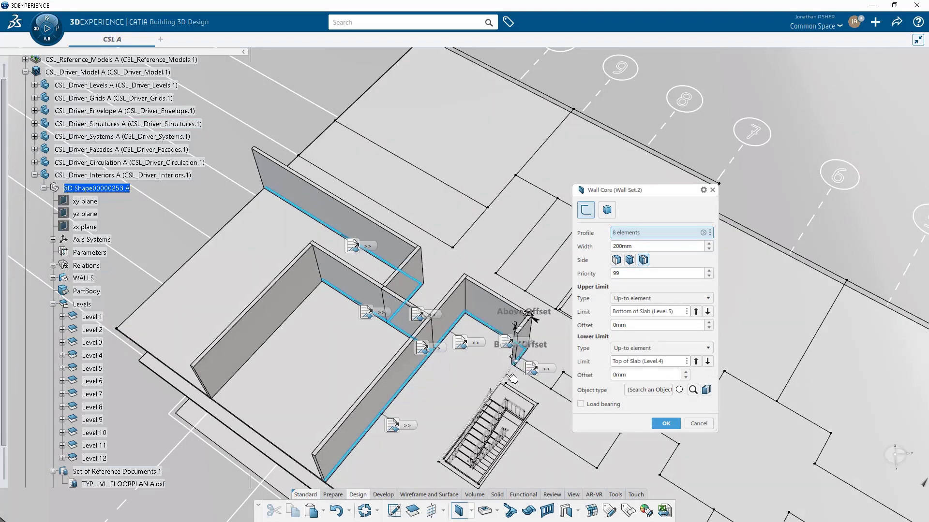
pyautogui.click(511, 378)
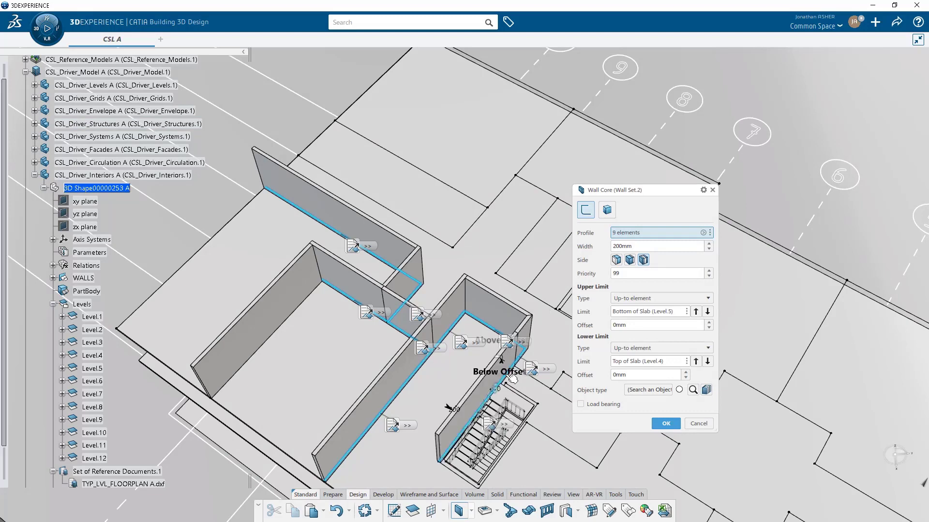
# - Select the two parallel partition lines behind the new walls and the crosswise line linking them to the rear slab edge
pyautogui.click(438, 238)
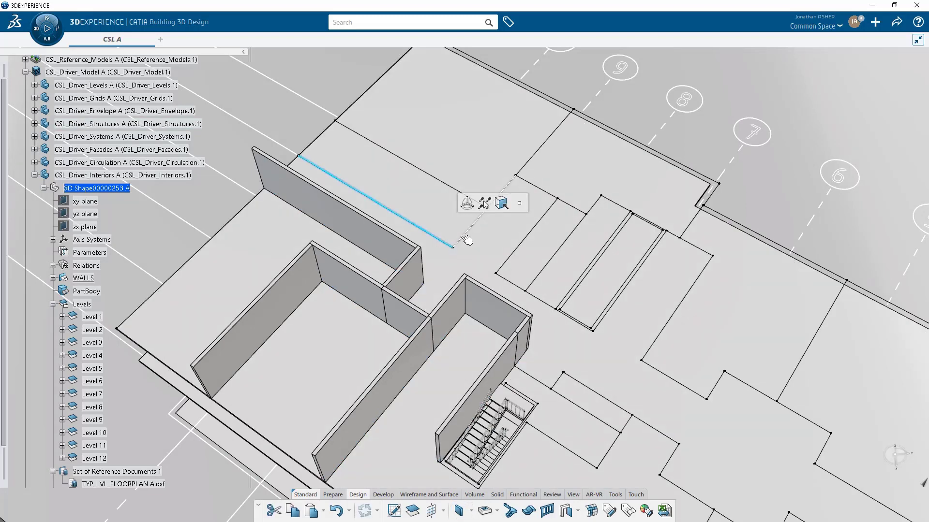
pyautogui.keyDown('ctrl'); pyautogui.click(474, 222); pyautogui.keyUp('ctrl')
pyautogui.keyDown('ctrl'); pyautogui.click(462, 194); pyautogui.keyUp('ctrl')
pyautogui.keyDown('ctrl'); pyautogui.click(530, 159); pyautogui.keyUp('ctrl')
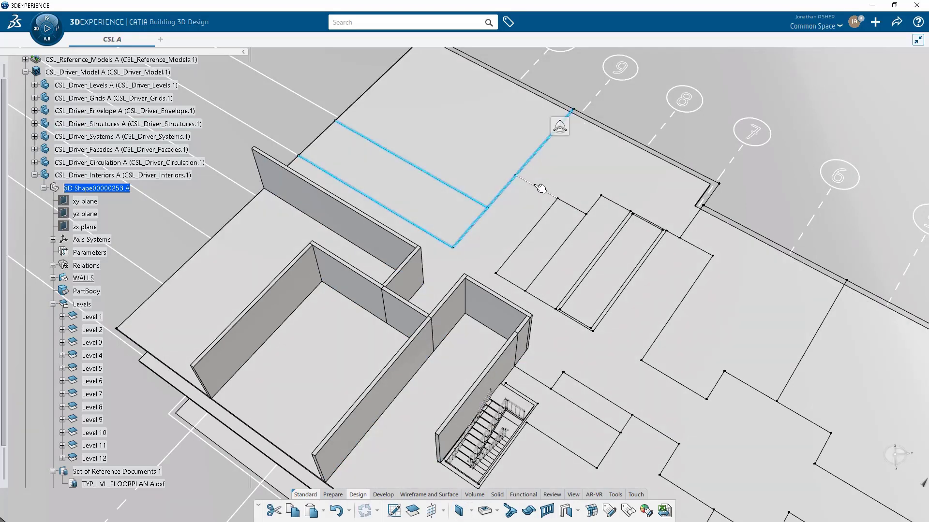
# - Add the lines of the small rooms and the shaft near grid 8, including the short line to the rear slab edge, to the selection
pyautogui.keyDown('ctrl'); pyautogui.click(579, 210); pyautogui.keyUp('ctrl')
pyautogui.keyDown('ctrl'); pyautogui.click(544, 214); pyautogui.keyUp('ctrl')
pyautogui.keyDown('ctrl'); pyautogui.click(525, 238); pyautogui.keyUp('ctrl')
pyautogui.keyDown('ctrl'); pyautogui.click(534, 296); pyautogui.keyUp('ctrl')
pyautogui.keyDown('ctrl'); pyautogui.click(543, 269); pyautogui.keyUp('ctrl')
pyautogui.keyDown('ctrl'); pyautogui.click(617, 204); pyautogui.keyUp('ctrl')
pyautogui.keyDown('ctrl'); pyautogui.click(677, 236); pyautogui.keyUp('ctrl')
pyautogui.keyDown('ctrl'); pyautogui.click(662, 236); pyautogui.keyUp('ctrl')
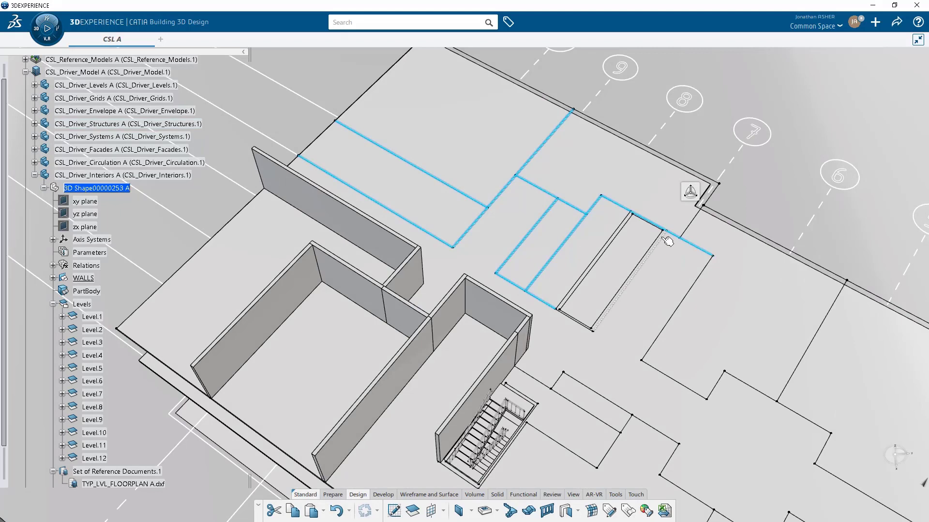
pyautogui.keyDown('ctrl'); pyautogui.click(572, 320); pyautogui.keyUp('ctrl')
pyautogui.keyDown('ctrl'); pyautogui.click(690, 224); pyautogui.keyUp('ctrl')
# - Add the corner lines of the rear room past the shaft and the outlines of the small rooms beside the first staircase to the selection
pyautogui.keyDown('ctrl'); pyautogui.click(694, 283); pyautogui.keyUp('ctrl')
pyautogui.keyDown('ctrl'); pyautogui.click(682, 385); pyautogui.keyUp('ctrl')
pyautogui.keyDown('ctrl'); pyautogui.click(621, 408); pyautogui.keyUp('ctrl')
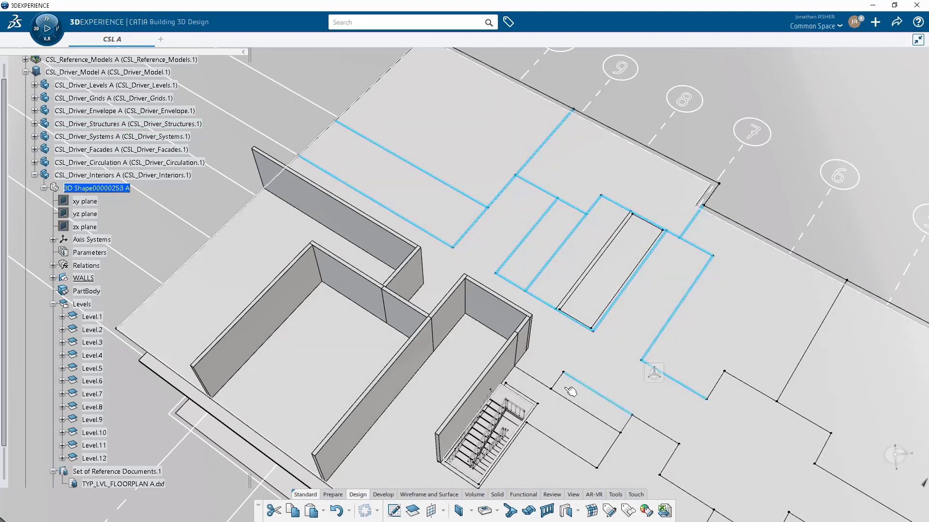
pyautogui.keyDown('ctrl'); pyautogui.click(557, 381); pyautogui.keyUp('ctrl')
pyautogui.keyDown('ctrl'); pyautogui.click(540, 382); pyautogui.keyUp('ctrl')
pyautogui.keyDown('ctrl'); pyautogui.click(561, 395); pyautogui.keyUp('ctrl')
pyautogui.keyDown('ctrl'); pyautogui.click(563, 446); pyautogui.keyUp('ctrl')
pyautogui.keyDown('ctrl'); pyautogui.click(611, 447); pyautogui.keyUp('ctrl')
pyautogui.keyDown('ctrl'); pyautogui.click(624, 426); pyautogui.keyUp('ctrl')
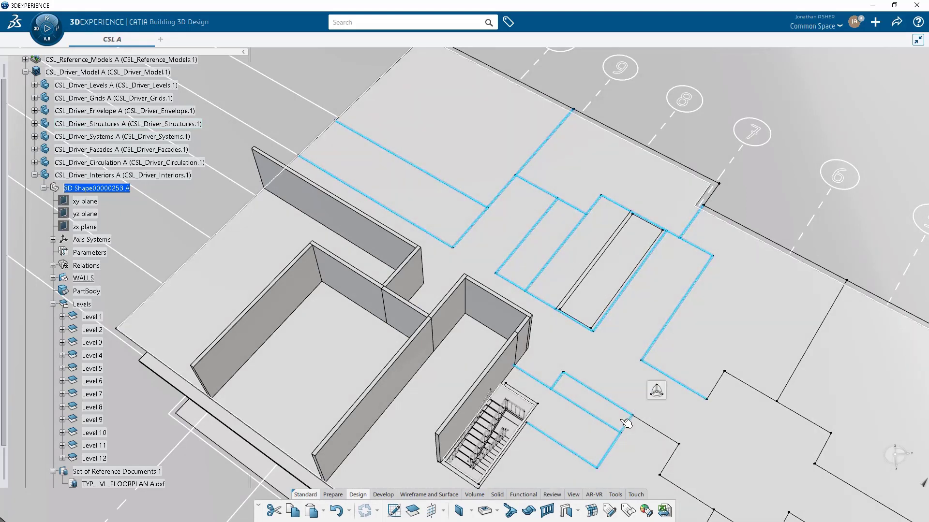
# - Add the lines bordering the first staircase and the short line running to the front slab edge to the selection
pyautogui.moveTo(623, 424); pyautogui.dragTo(474, 225, button='middle')
pyautogui.keyDown('ctrl'); pyautogui.click(362, 239); pyautogui.keyUp('ctrl')
pyautogui.keyDown('ctrl'); pyautogui.click(328, 286); pyautogui.keyUp('ctrl')
pyautogui.keyDown('ctrl'); pyautogui.click(323, 302); pyautogui.keyUp('ctrl')
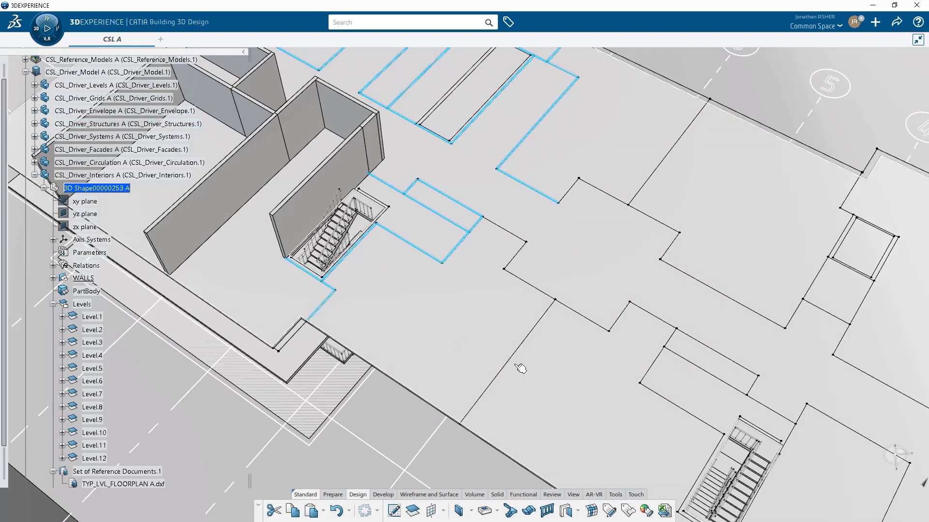
# - Add the stepped corridor lines between the two staircases, with their crosswise partitions towards the front and rear slab edges, to the selection
pyautogui.keyDown('ctrl'); pyautogui.click(514, 354); pyautogui.keyUp('ctrl')
pyautogui.keyDown('ctrl'); pyautogui.click(525, 281); pyautogui.keyUp('ctrl')
pyautogui.keyDown('ctrl'); pyautogui.click(516, 254); pyautogui.keyUp('ctrl')
pyautogui.keyDown('ctrl'); pyautogui.click(508, 231); pyautogui.keyUp('ctrl')
pyautogui.keyDown('ctrl'); pyautogui.click(575, 183); pyautogui.keyUp('ctrl')
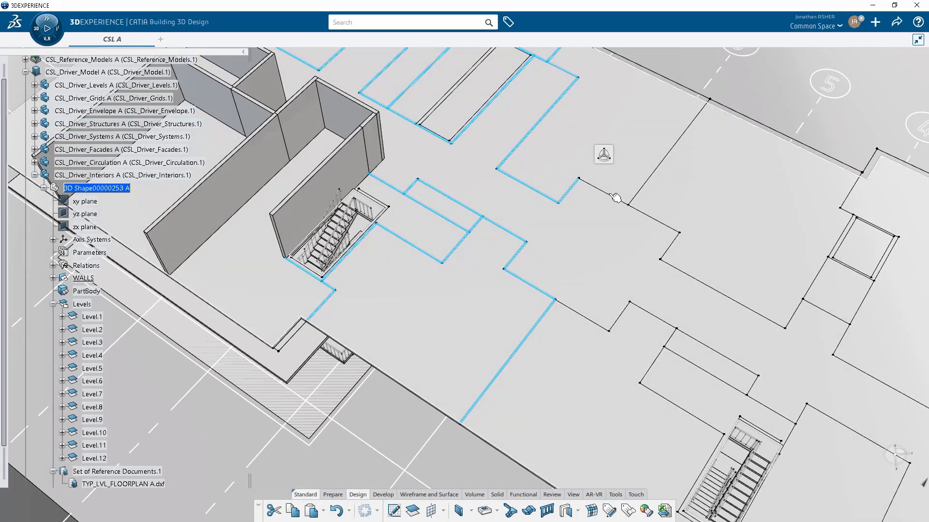
pyautogui.keyDown('ctrl'); pyautogui.click(613, 197); pyautogui.keyUp('ctrl')
pyautogui.keyDown('ctrl'); pyautogui.click(639, 191); pyautogui.keyUp('ctrl')
# - Add the stepped corridor line and the outlines of the small rooms next to the second staircase to the selection
pyautogui.moveTo(629, 321); pyautogui.dragTo(381, 173, button='middle')
pyautogui.keyDown('ctrl'); pyautogui.click(381, 161); pyautogui.keyUp('ctrl')
pyautogui.keyDown('ctrl'); pyautogui.click(402, 185); pyautogui.keyUp('ctrl')
pyautogui.keyDown('ctrl'); pyautogui.click(452, 204); pyautogui.keyUp('ctrl')
pyautogui.keyDown('ctrl'); pyautogui.click(408, 241); pyautogui.keyUp('ctrl')
pyautogui.keyDown('ctrl'); pyautogui.click(405, 259); pyautogui.keyUp('ctrl')
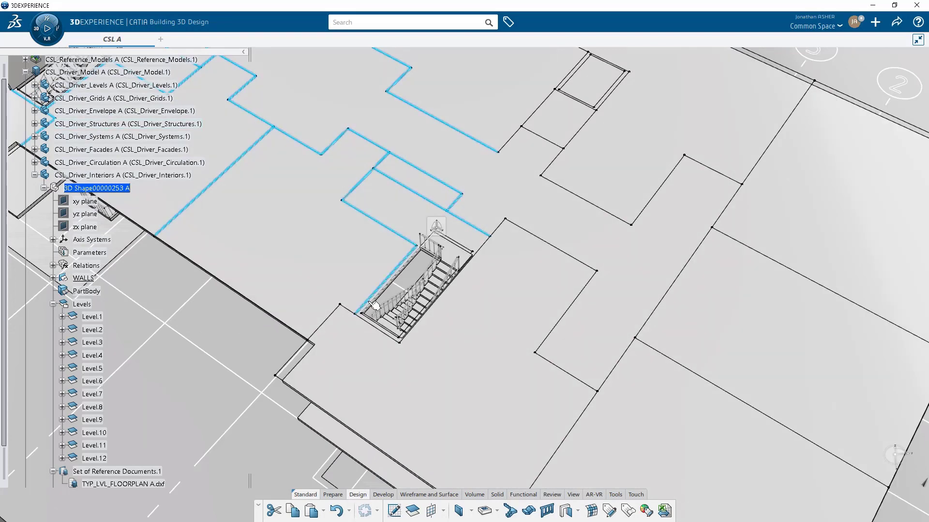
# - Add the lines surrounding the second staircase and the short line towards the front slab edge to the selection
pyautogui.keyDown('ctrl'); pyautogui.click(349, 310); pyautogui.keyUp('ctrl')
pyautogui.keyDown('ctrl'); pyautogui.click(333, 314); pyautogui.keyUp('ctrl')
pyautogui.keyDown('ctrl'); pyautogui.click(385, 333); pyautogui.keyUp('ctrl')
pyautogui.keyDown('ctrl'); pyautogui.click(482, 246); pyautogui.keyUp('ctrl')
pyautogui.keyDown('ctrl'); pyautogui.click(498, 227); pyautogui.keyUp('ctrl')
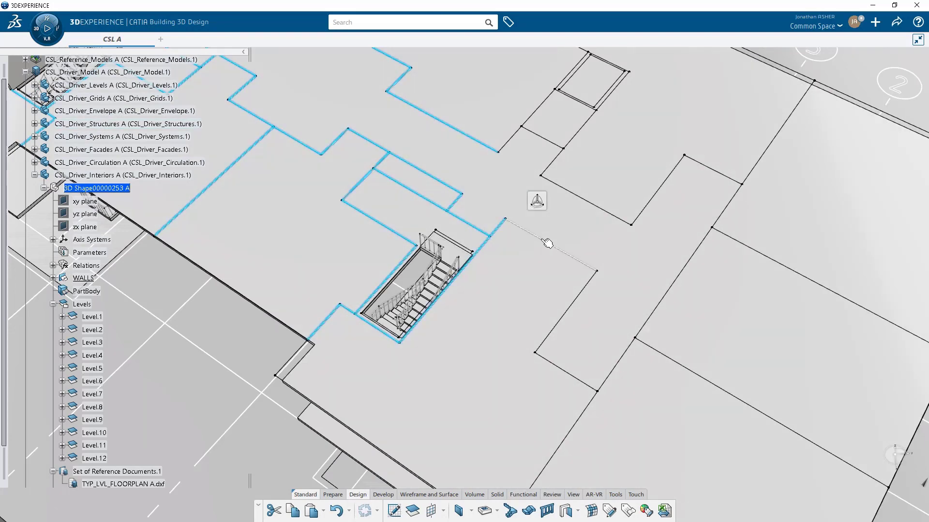
# - Add the stepped lines beyond the second staircase, the long crosswise partition near grid 2 and the adjoining parallel partitions to the selection
pyautogui.keyDown('ctrl'); pyautogui.click(546, 242); pyautogui.keyUp('ctrl')
pyautogui.keyDown('ctrl'); pyautogui.click(571, 304); pyautogui.keyUp('ctrl')
pyautogui.keyDown('ctrl'); pyautogui.click(579, 380); pyautogui.keyUp('ctrl')
pyautogui.keyDown('ctrl'); pyautogui.click(604, 382); pyautogui.keyUp('ctrl')
pyautogui.keyDown('ctrl'); pyautogui.click(664, 354); pyautogui.keyUp('ctrl')
pyautogui.keyDown('ctrl'); pyautogui.click(732, 239); pyautogui.keyUp('ctrl')
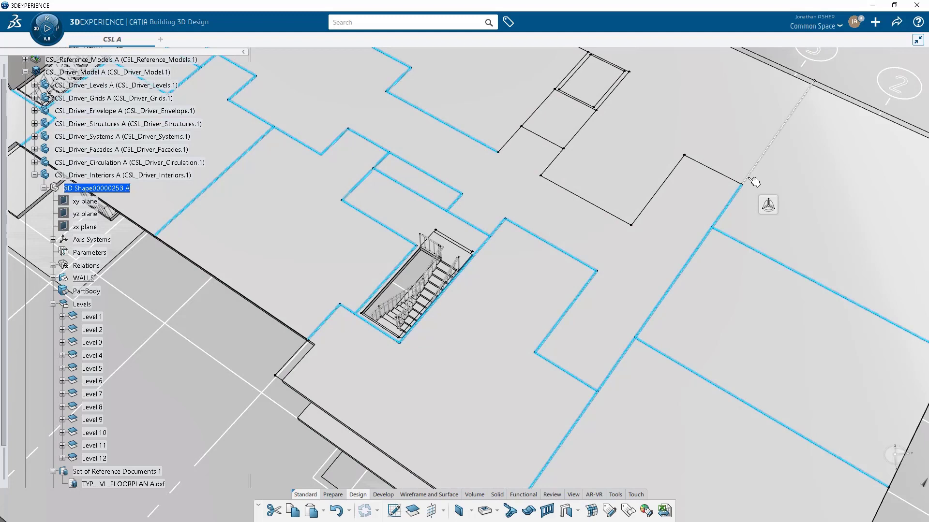
# - Add the grid 2 partition up to the rear slab edge and the stepped room lines leading back to the second shaft to the selection
pyautogui.keyDown('ctrl'); pyautogui.click(749, 175); pyautogui.keyUp('ctrl')
pyautogui.keyDown('ctrl'); pyautogui.click(700, 163); pyautogui.keyUp('ctrl')
pyautogui.keyDown('ctrl'); pyautogui.click(658, 189); pyautogui.keyUp('ctrl')
pyautogui.keyDown('ctrl'); pyautogui.click(594, 204); pyautogui.keyUp('ctrl')
pyautogui.keyDown('ctrl'); pyautogui.click(549, 164); pyautogui.keyUp('ctrl')
pyautogui.keyDown('ctrl'); pyautogui.click(558, 145); pyautogui.keyUp('ctrl')
pyautogui.keyDown('ctrl'); pyautogui.click(581, 127); pyautogui.keyUp('ctrl')
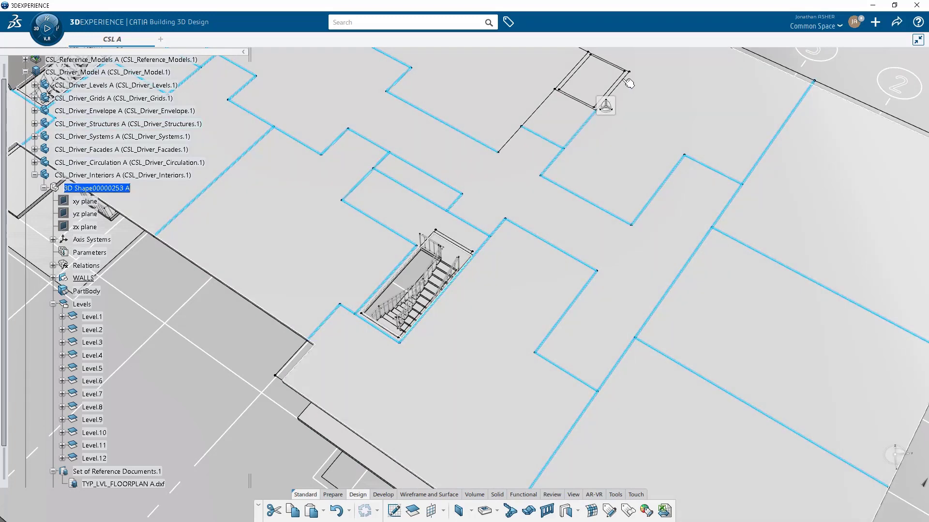
# - Add the second shaft's outer lines and its connections to the corridor and the rear slab edge to the selection
pyautogui.keyDown('ctrl'); pyautogui.click(622, 80); pyautogui.keyUp('ctrl')
pyautogui.keyDown('ctrl'); pyautogui.click(622, 68); pyautogui.keyUp('ctrl')
pyautogui.keyDown('ctrl'); pyautogui.click(571, 71); pyautogui.keyUp('ctrl')
pyautogui.keyDown('ctrl'); pyautogui.click(547, 98); pyautogui.keyUp('ctrl')
pyautogui.keyDown('ctrl'); pyautogui.click(514, 135); pyautogui.keyUp('ctrl')
pyautogui.moveTo(499, 67); pyautogui.dragTo(488, 150, button='middle')
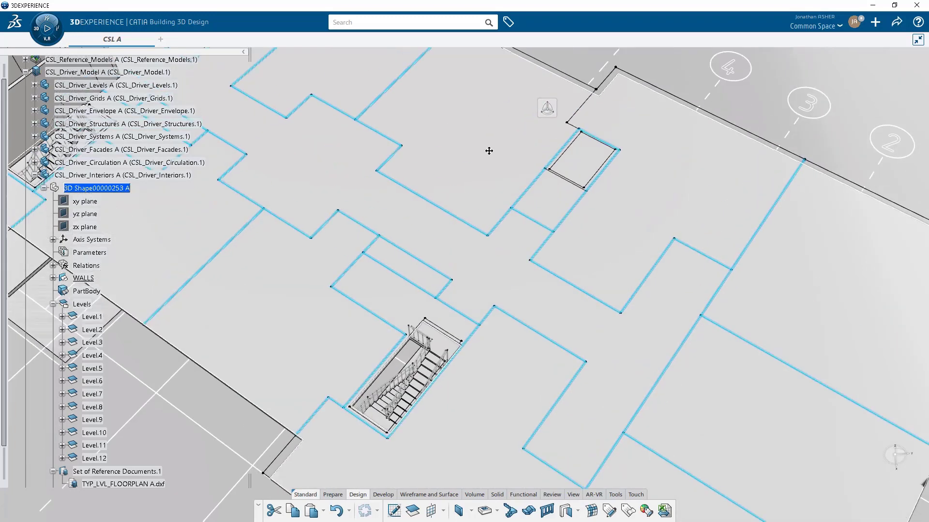
pyautogui.click(573, 127)
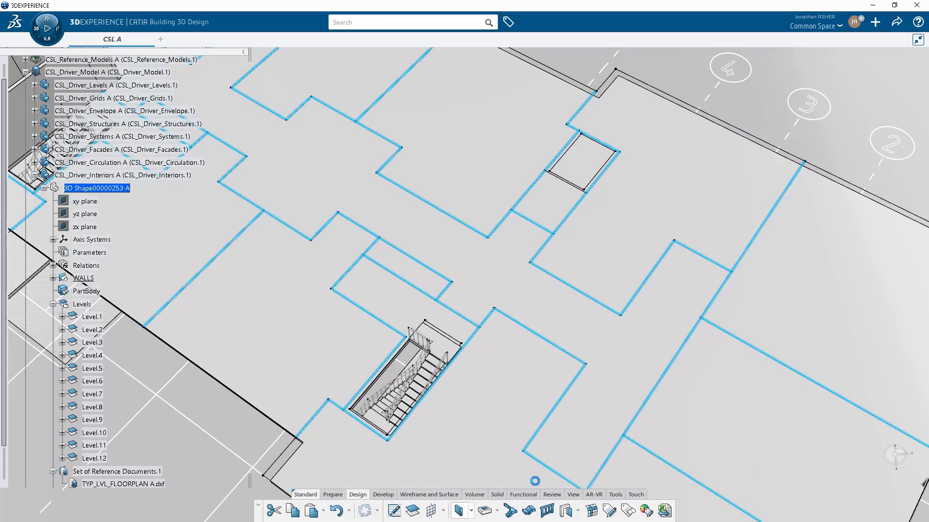
# - Create wall cores on all the selected lines, keeping the limits from Top of Slab (Level.4) to Bottom of Slab (Level.5)
pyautogui.click(460, 510)
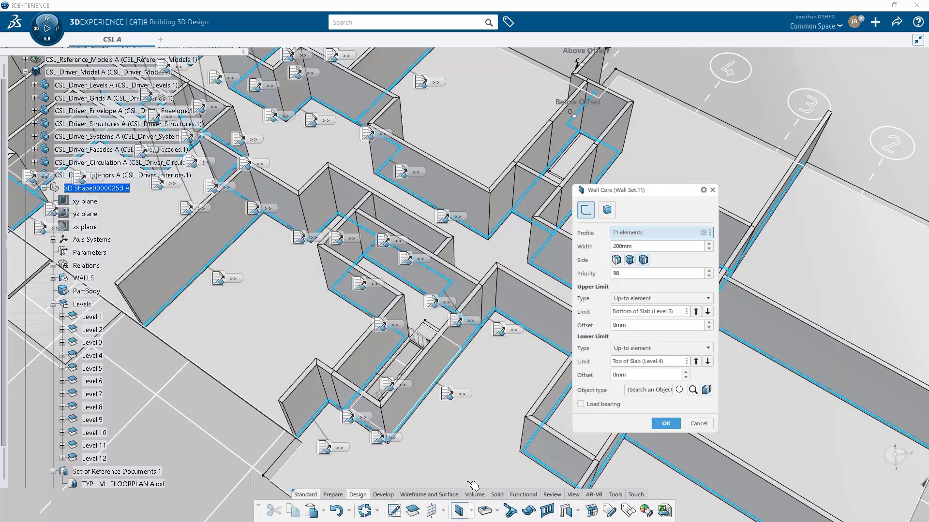
pyautogui.scroll(-8, 466, 405)
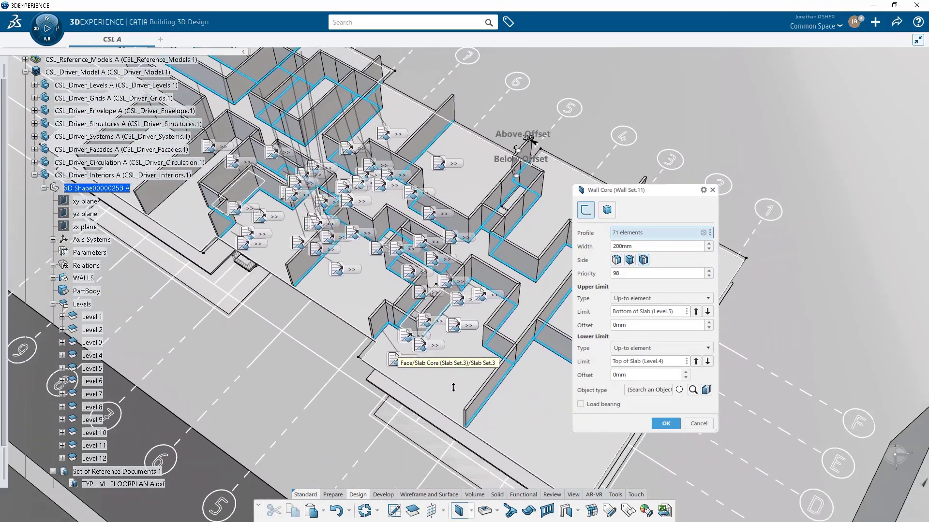
pyautogui.moveTo(409, 393); pyautogui.dragTo(296, 332, button='middle')
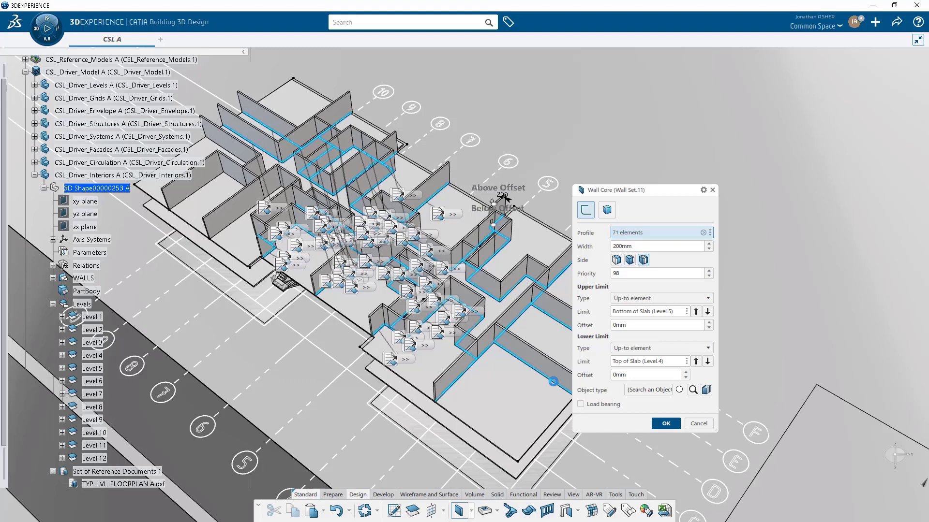
pyautogui.click(666, 423)
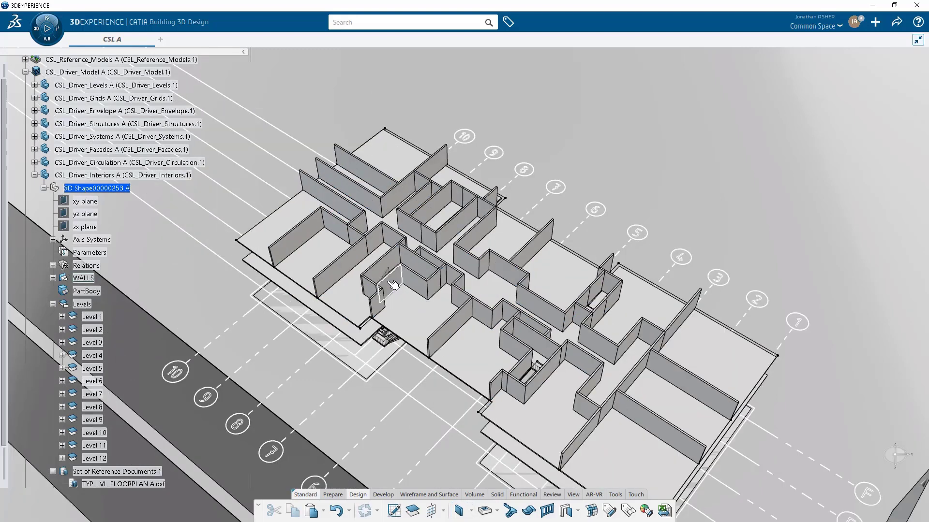
# - Select the walls lining both sides of the central corridor, open them together in Edit Walls, and apply the wall settings
pyautogui.click(528, 307)
pyautogui.keyDown('ctrl'); pyautogui.click(516, 315); pyautogui.keyUp('ctrl')
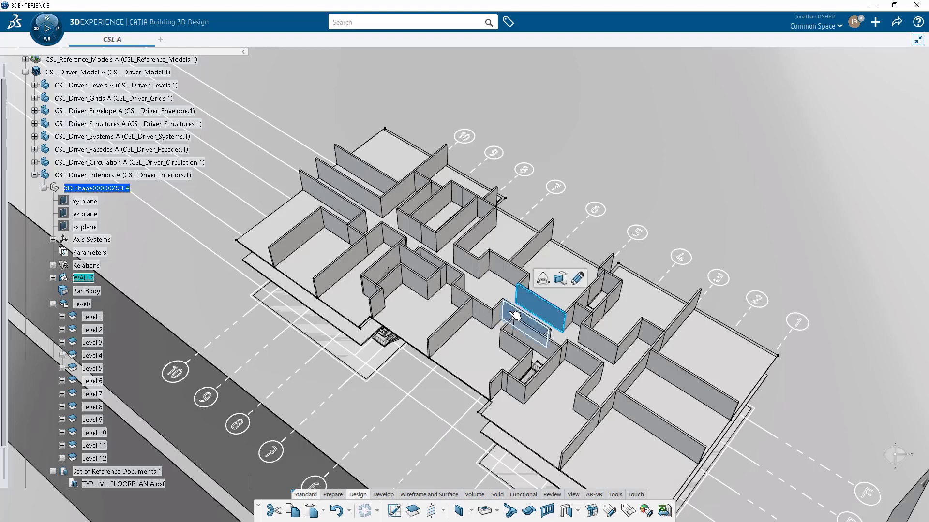
pyautogui.keyDown('ctrl'); pyautogui.click(464, 274); pyautogui.keyUp('ctrl')
pyautogui.keyDown('ctrl'); pyautogui.click(457, 279); pyautogui.keyUp('ctrl')
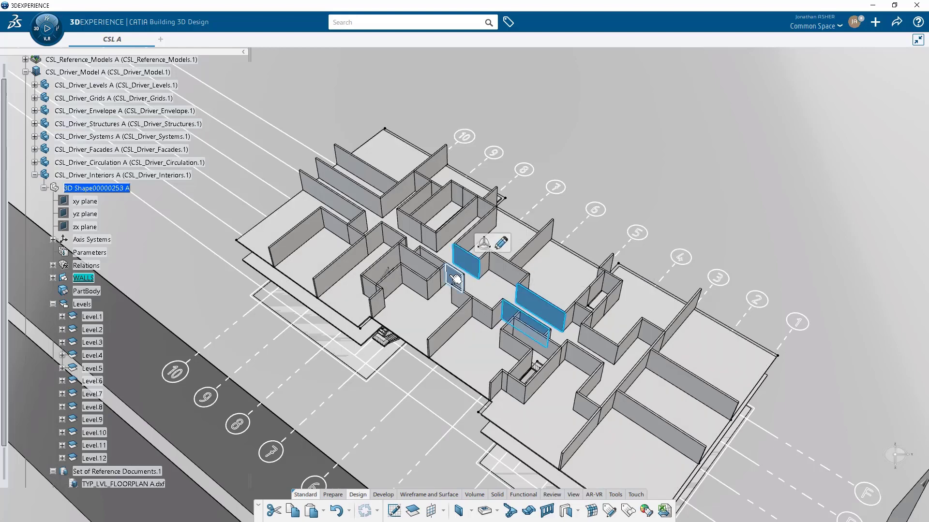
pyautogui.keyDown('ctrl'); pyautogui.click(422, 238); pyautogui.keyUp('ctrl')
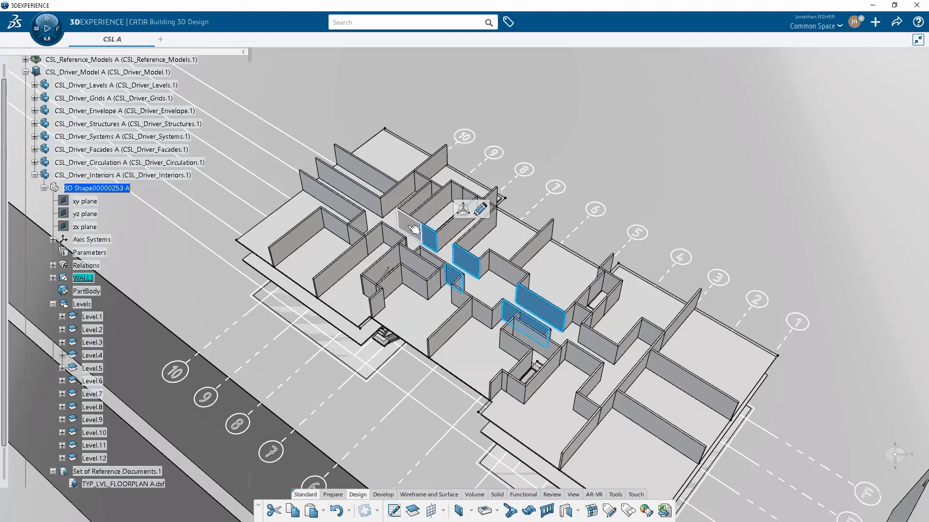
pyautogui.keyDown('ctrl'); pyautogui.click(414, 229); pyautogui.keyUp('ctrl')
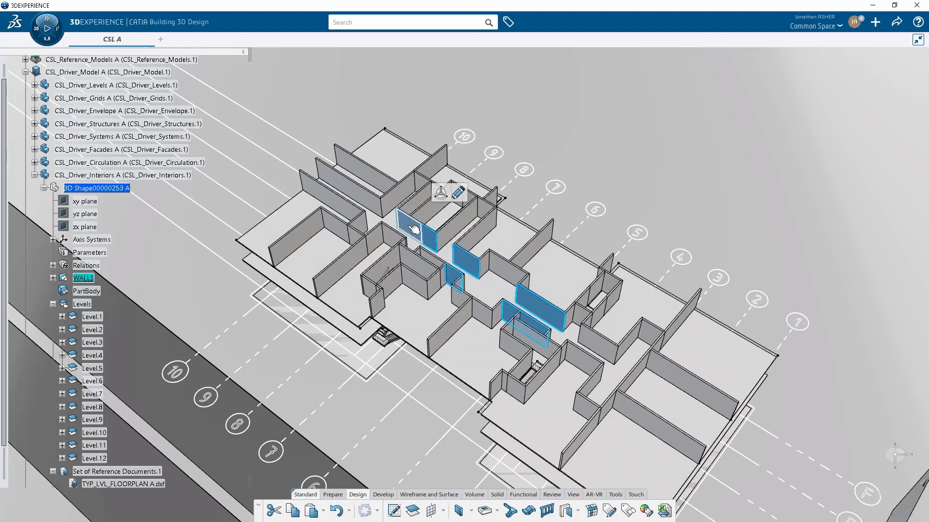
pyautogui.click(458, 194)
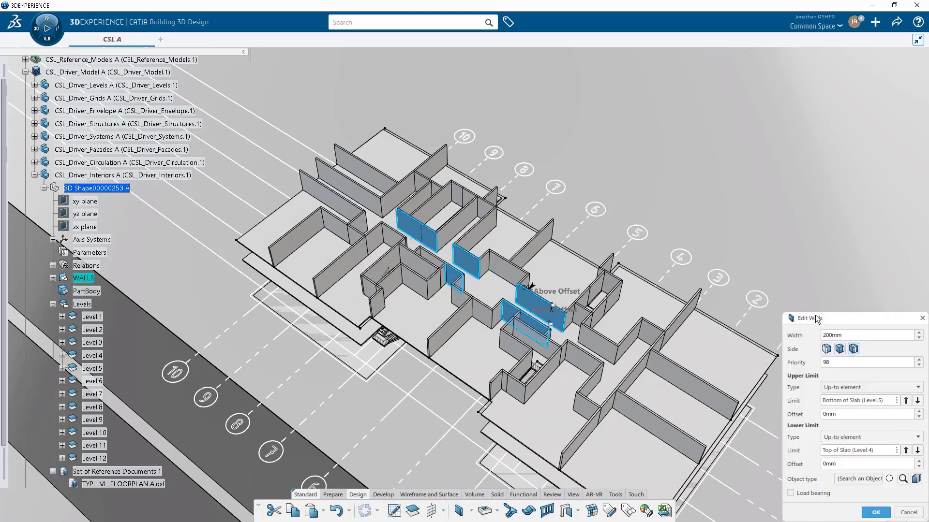
pyautogui.moveTo(815, 315); pyautogui.dragTo(751, 182)
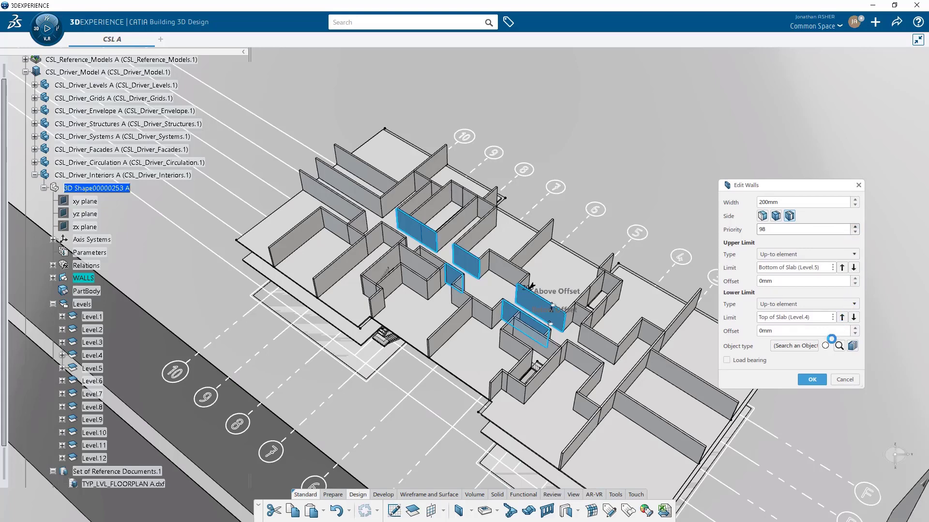
pyautogui.click(815, 380)
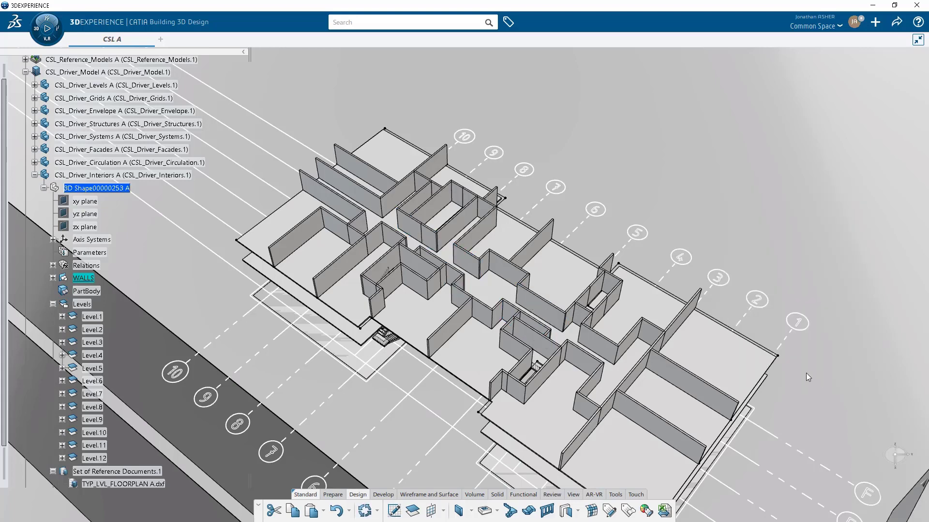
pyautogui.moveTo(807, 374); pyautogui.dragTo(744, 249, button='middle')
pyautogui.click(562, 237)
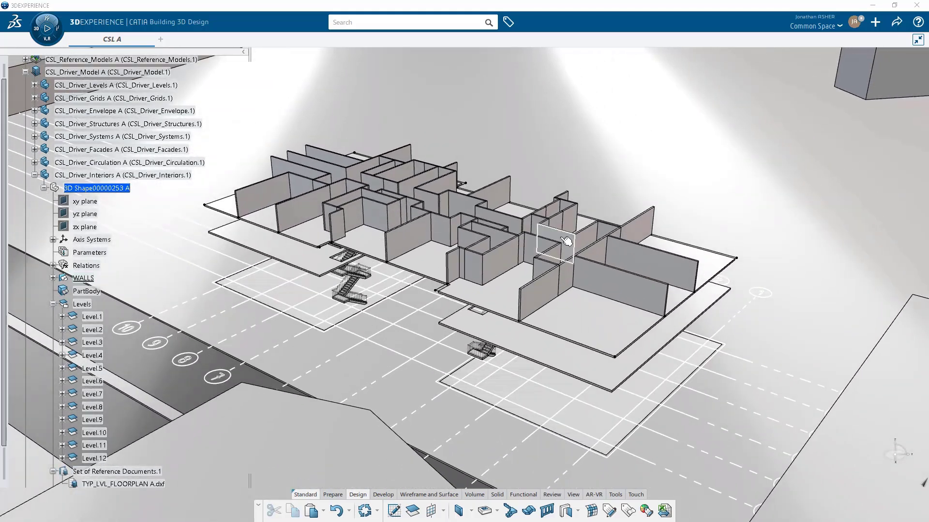
pyautogui.moveTo(563, 238); pyautogui.dragTo(586, 388, button='middle')
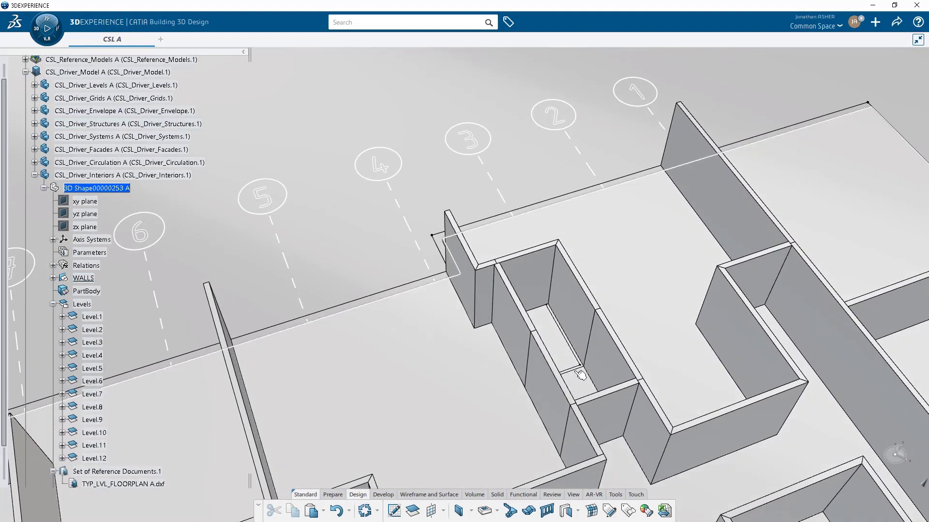
# - Hide the two facing walls that extend the shaft past its floor opening towards the corridor
pyautogui.click(612, 363)
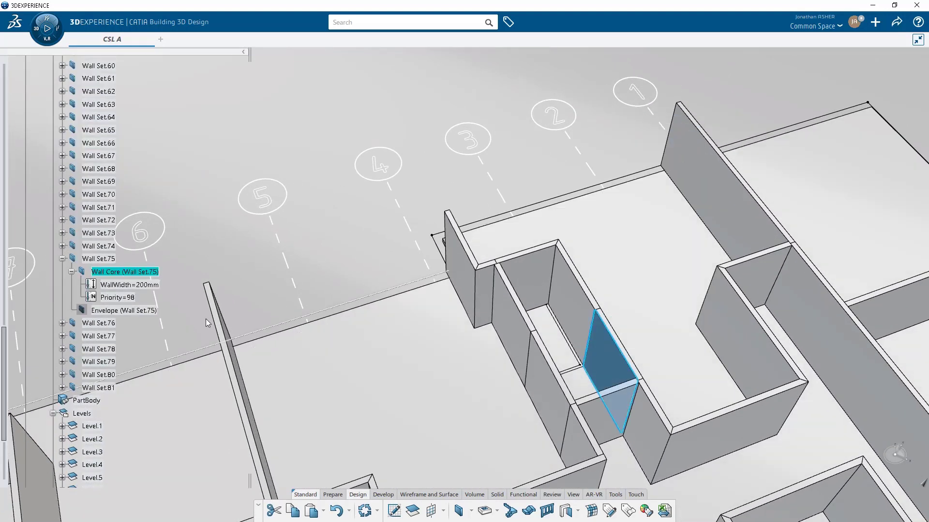
pyautogui.rightClick(103, 261)
pyautogui.click(132, 294)
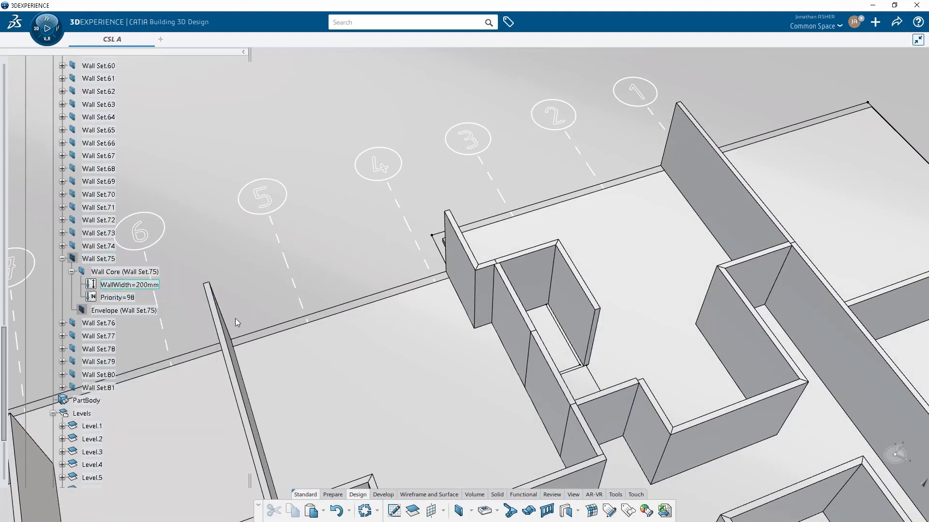
pyautogui.rightClick(551, 387)
pyautogui.click(600, 151)
pyautogui.rightClick(101, 259)
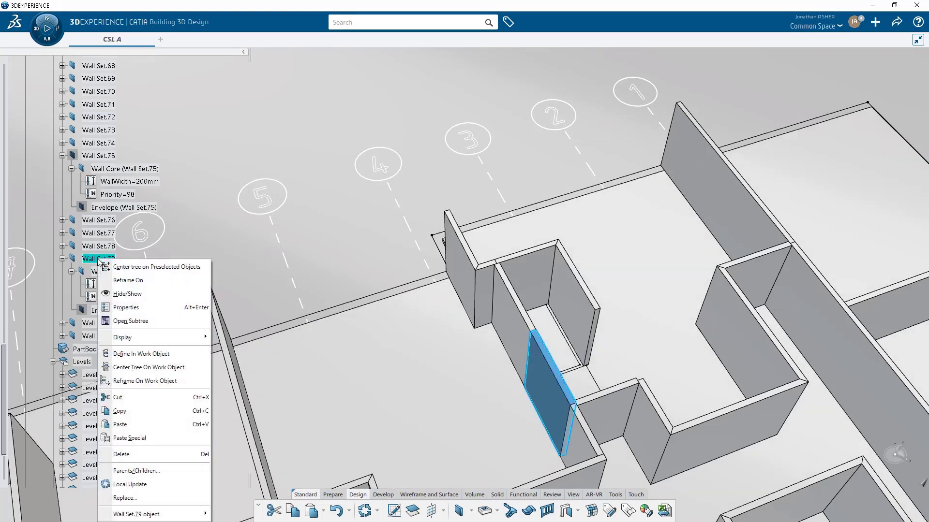
pyautogui.press('Escape')
pyautogui.press('Escape')
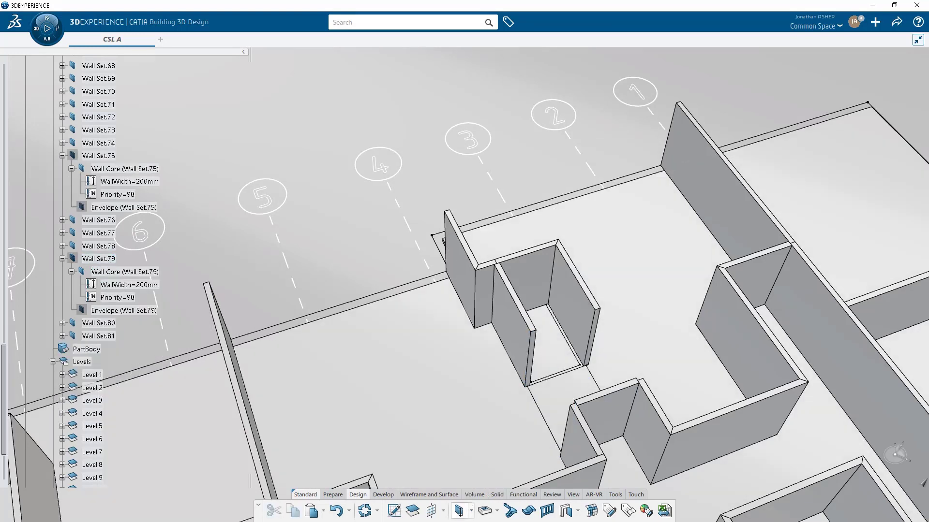
# - Create a 200 mm wall core on a point-to-point line closing the shaft's open end, from Top of Slab (Level.4) to Bottom of Slab (Level.5)
pyautogui.click(459, 510)
pyautogui.rightClick(636, 236)
pyautogui.moveTo(651, 238)
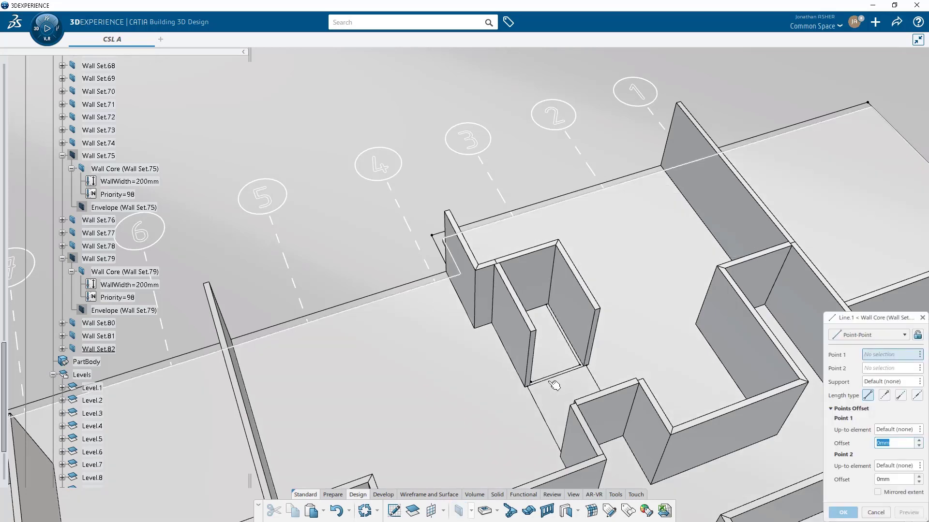
pyautogui.click(531, 386)
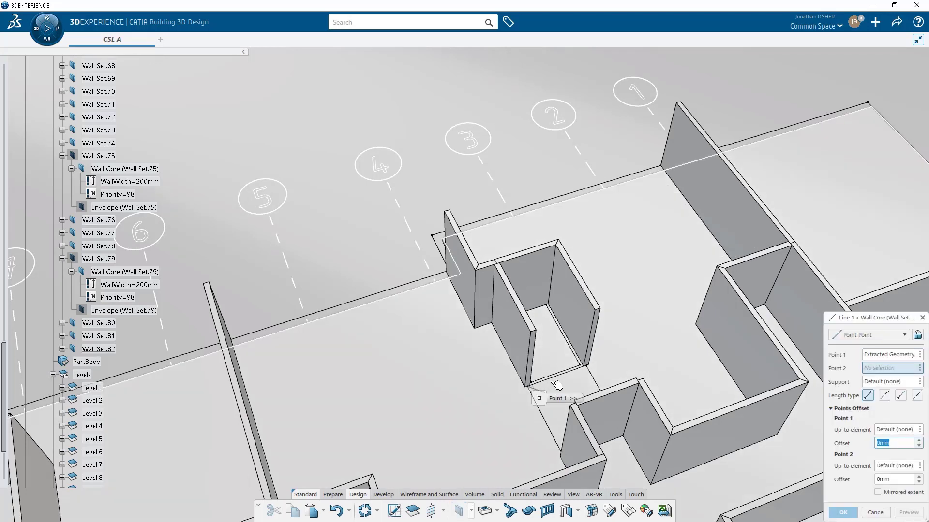
pyautogui.click(587, 364)
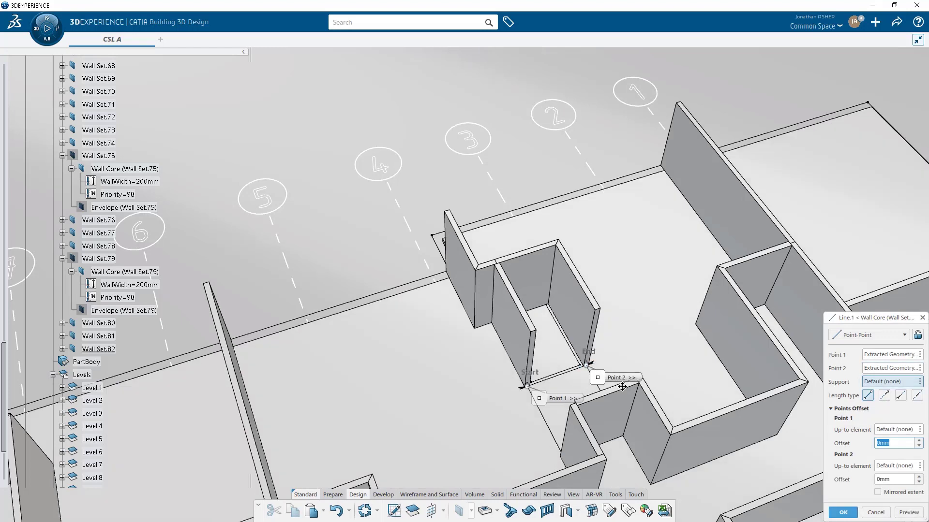
pyautogui.click(833, 511)
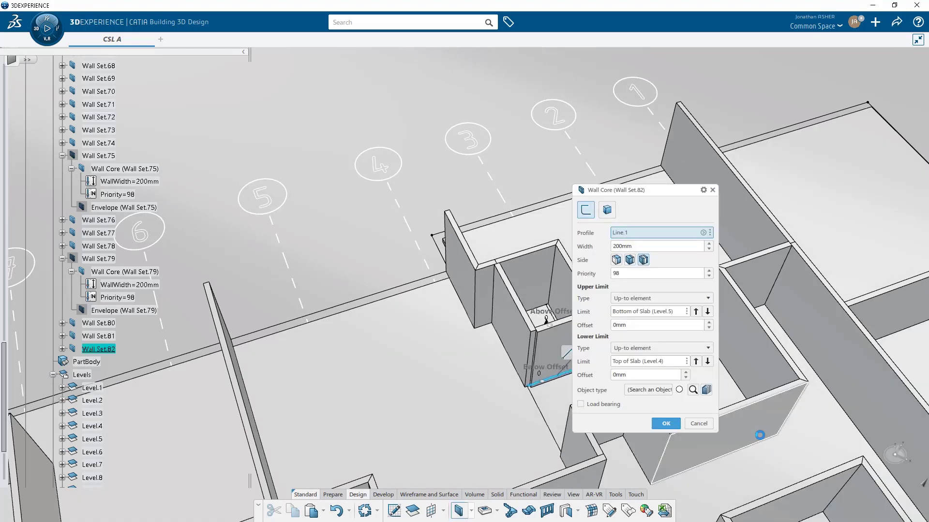
pyautogui.moveTo(606, 187); pyautogui.dragTo(694, 187)
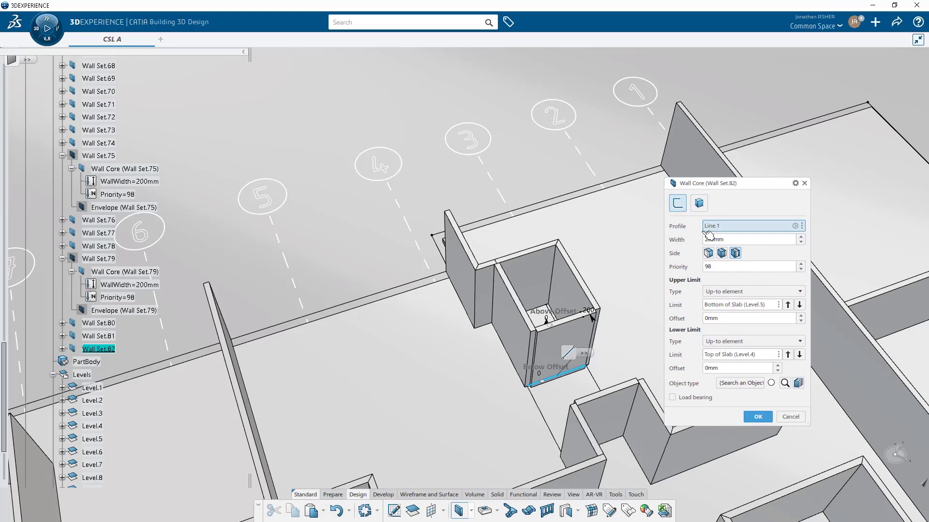
pyautogui.click(754, 417)
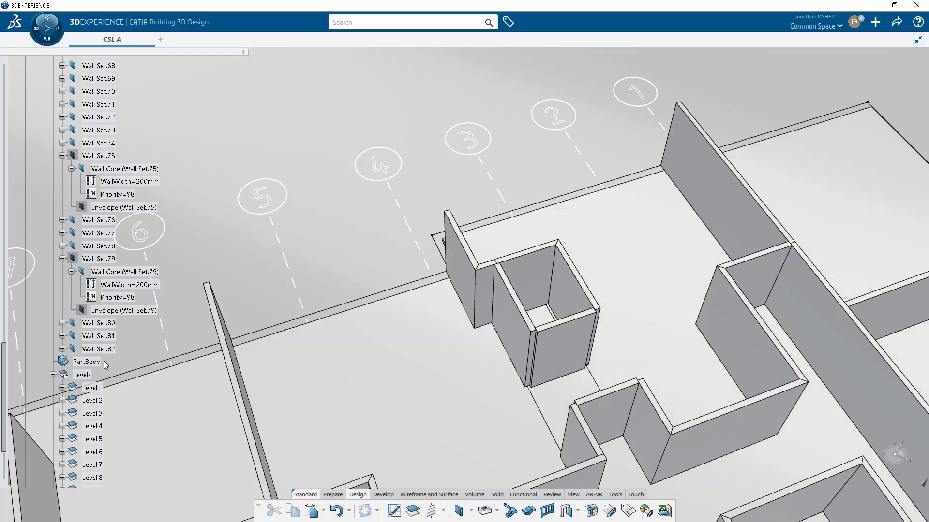
# - Show the two hidden walls beside the shaft again
pyautogui.rightClick(94, 259)
pyautogui.press('h')
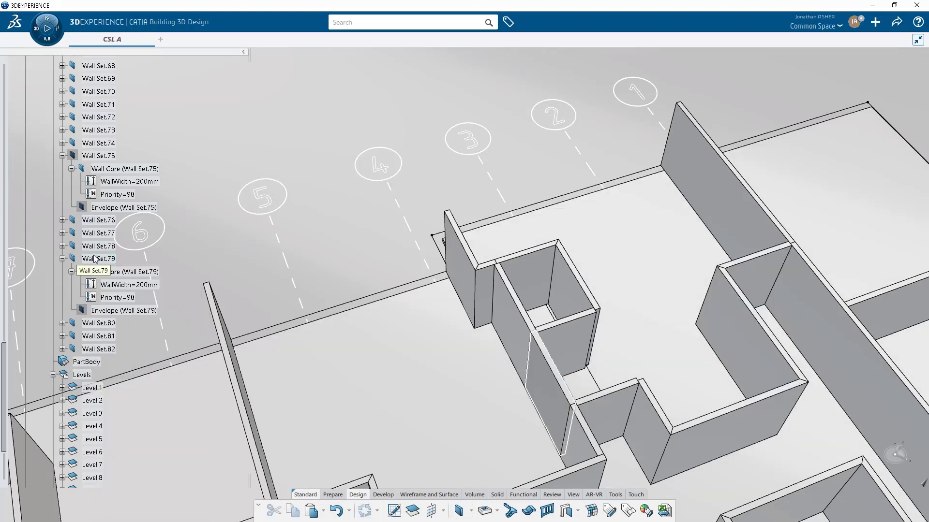
pyautogui.click(102, 158)
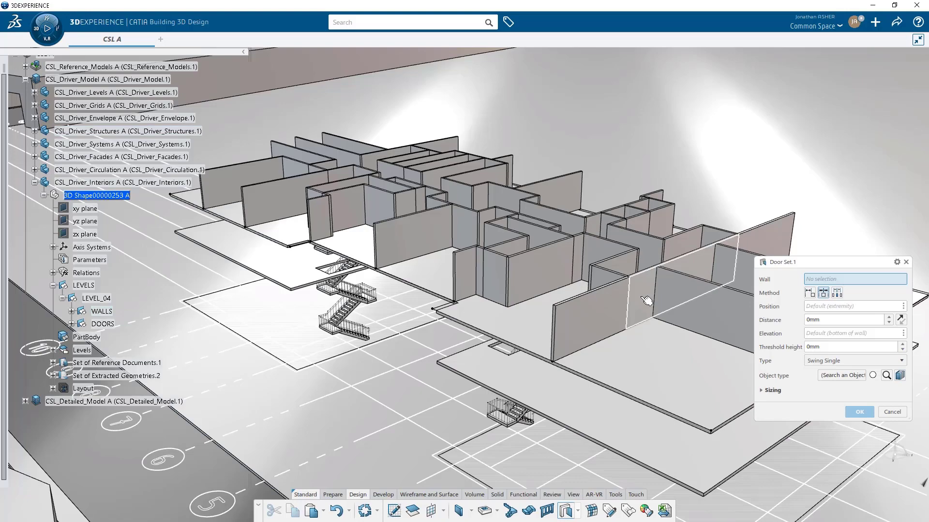
# - Place a Swing Single door in the cross wall at the corridor's end and slide it to a distance of about 1632 mm
pyautogui.click(632, 321)
pyautogui.moveTo(627, 342); pyautogui.dragTo(532, 361, button='middle')
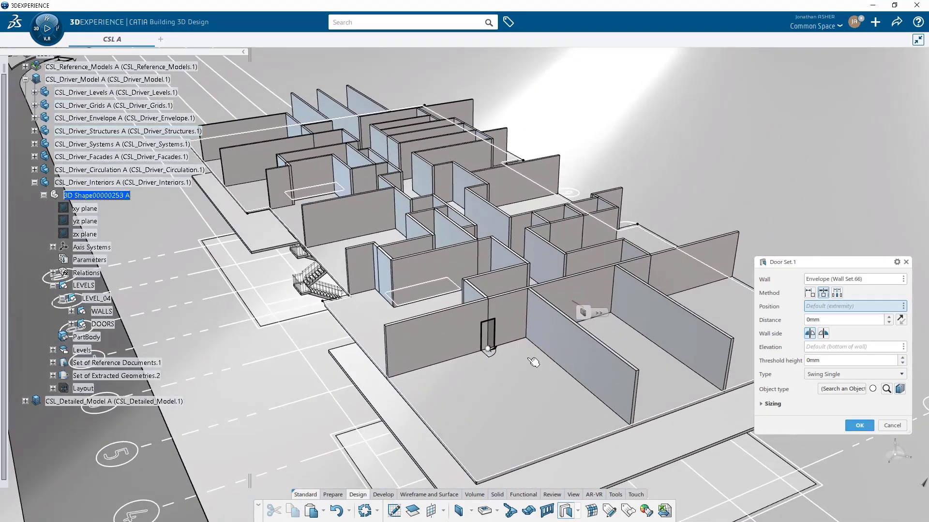
pyautogui.moveTo(510, 341); pyautogui.dragTo(509, 343)
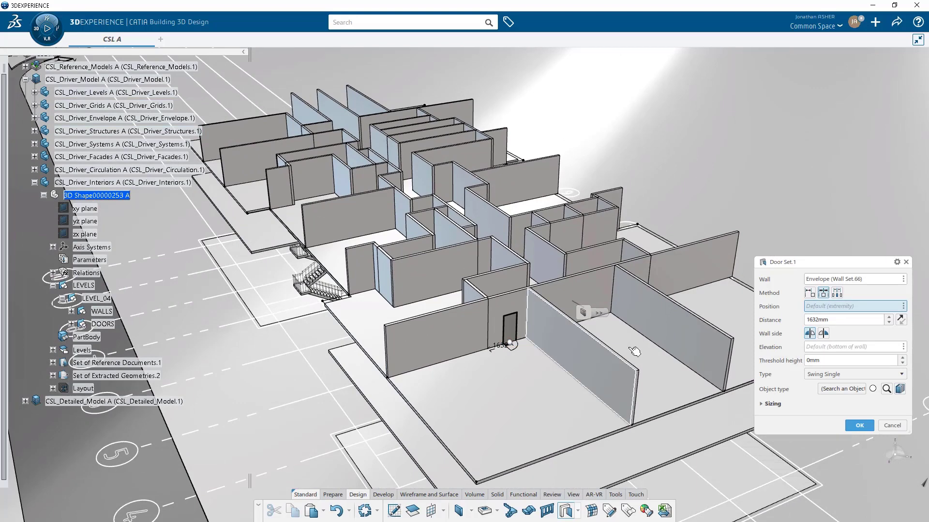
# - Try the other positioning methods, settle on the door-edge distance method, set the distance to 1000 mm and create the door
pyautogui.click(813, 294)
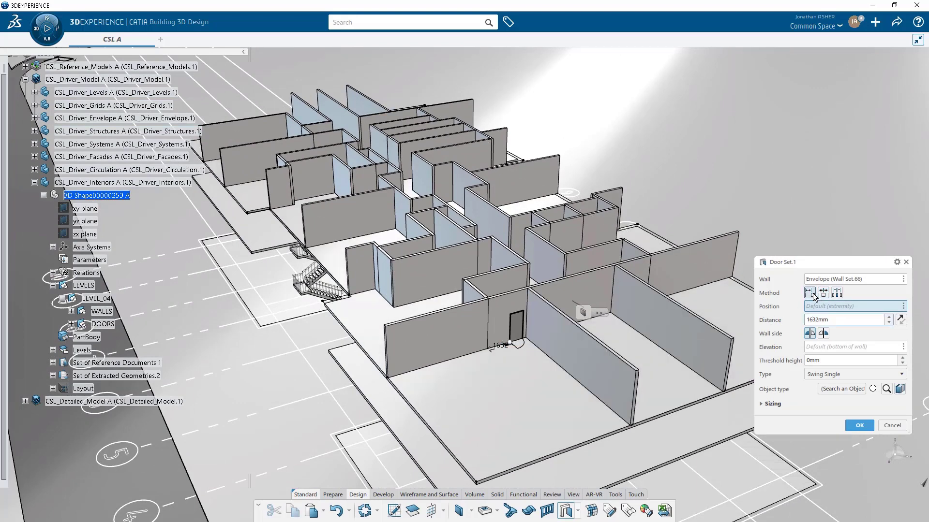
pyautogui.click(838, 293)
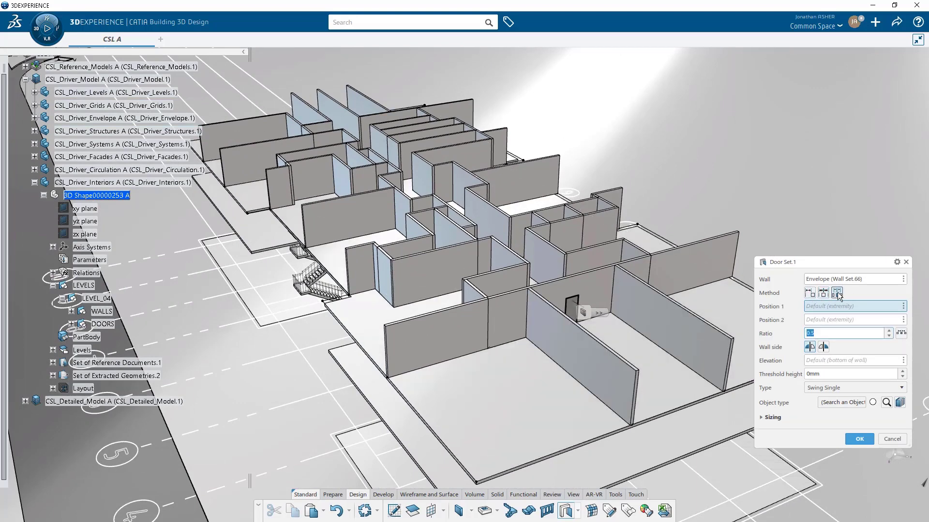
pyautogui.click(809, 293)
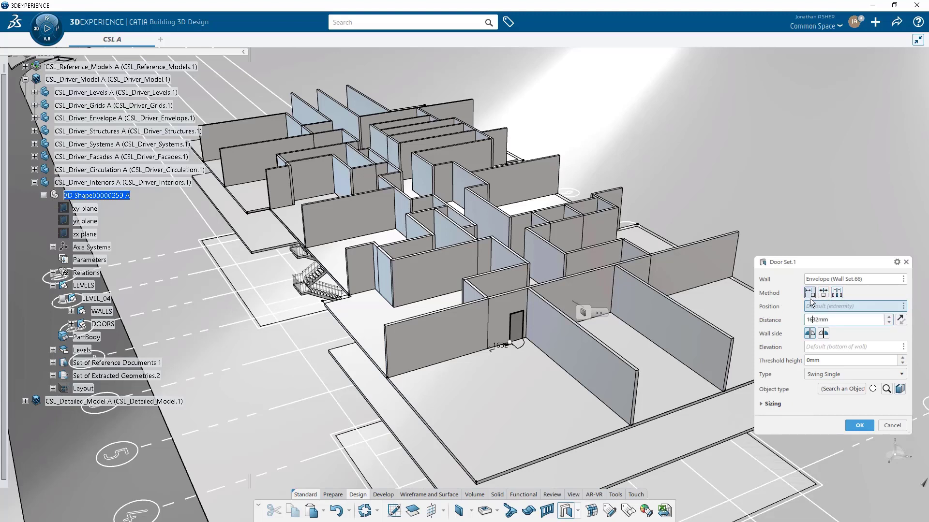
pyautogui.click(903, 321)
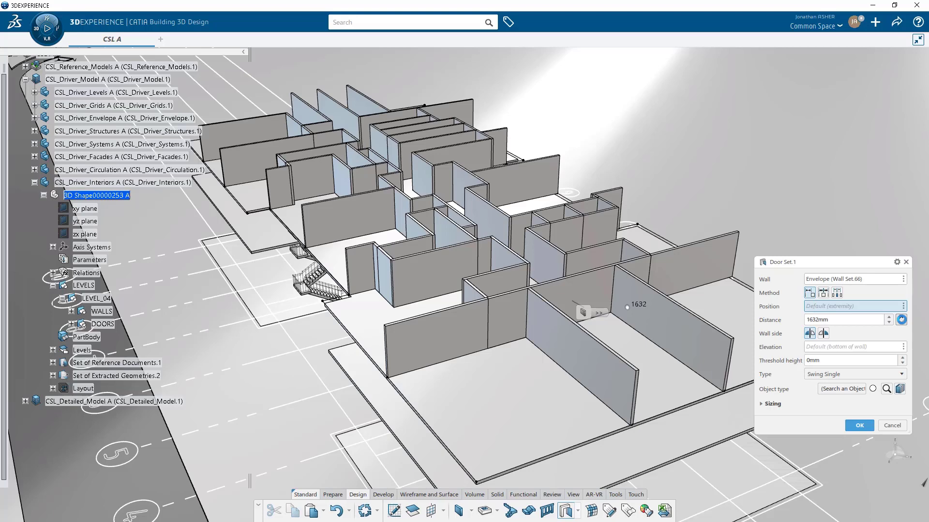
pyautogui.moveTo(721, 311); pyautogui.dragTo(691, 324, button='middle')
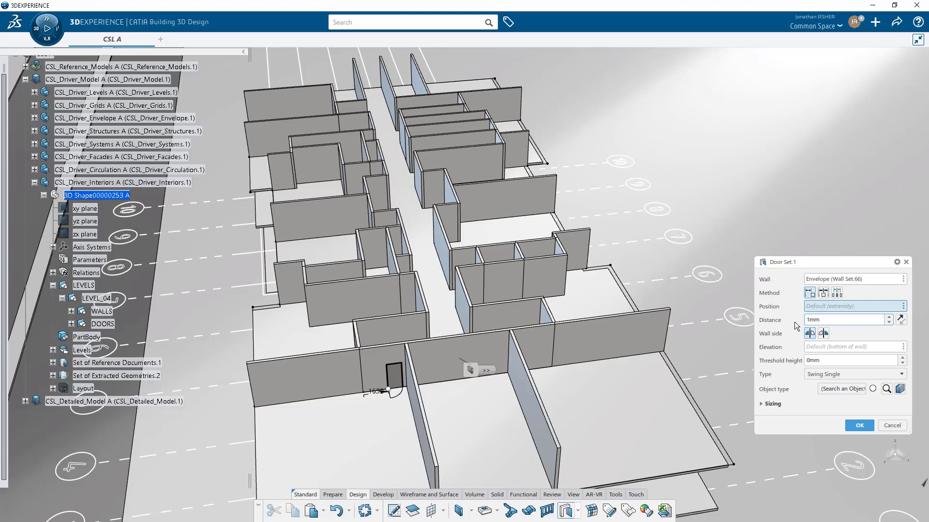
pyautogui.press('Return')
pyautogui.click(859, 426)
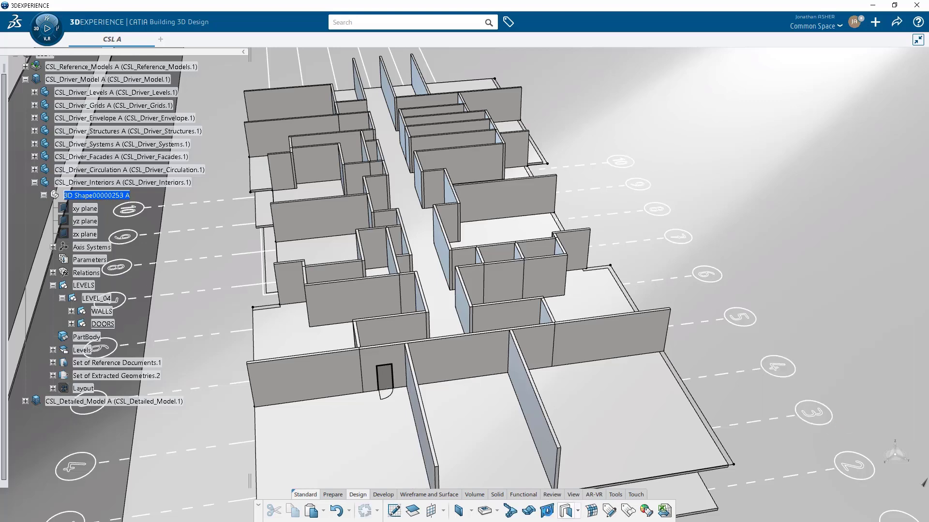
# - Add a second door 1000 mm from the opposite end of the same cross wall, with its swing side set to Left Hand
pyautogui.click(565, 510)
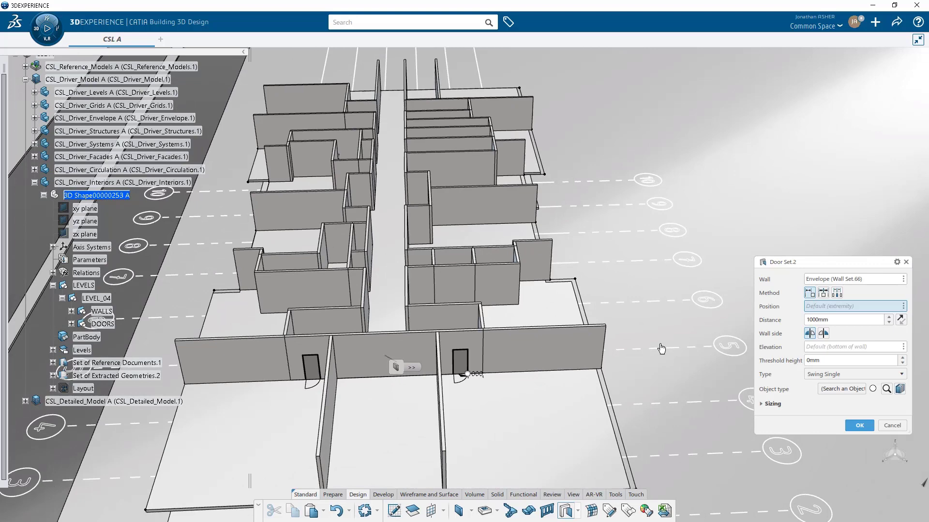
pyautogui.moveTo(661, 349); pyautogui.dragTo(661, 354, button='middle')
pyautogui.click(823, 333)
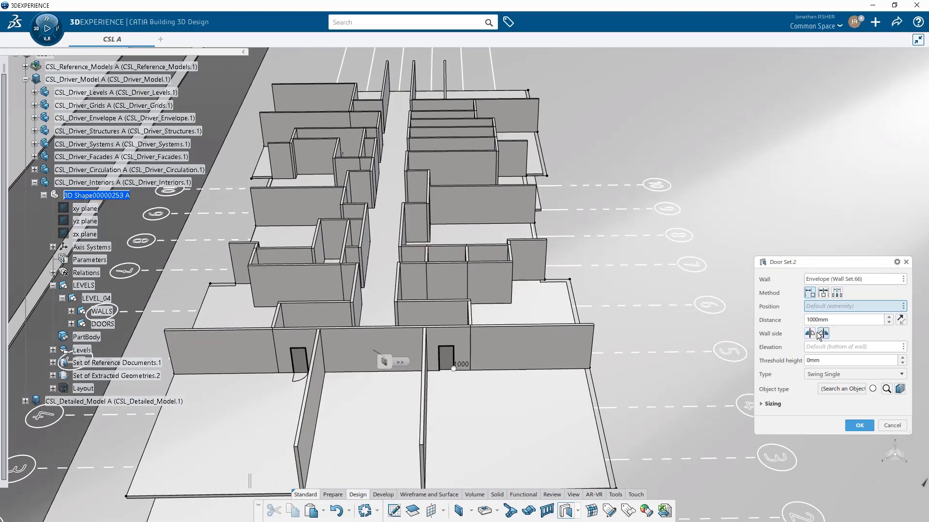
pyautogui.click(769, 404)
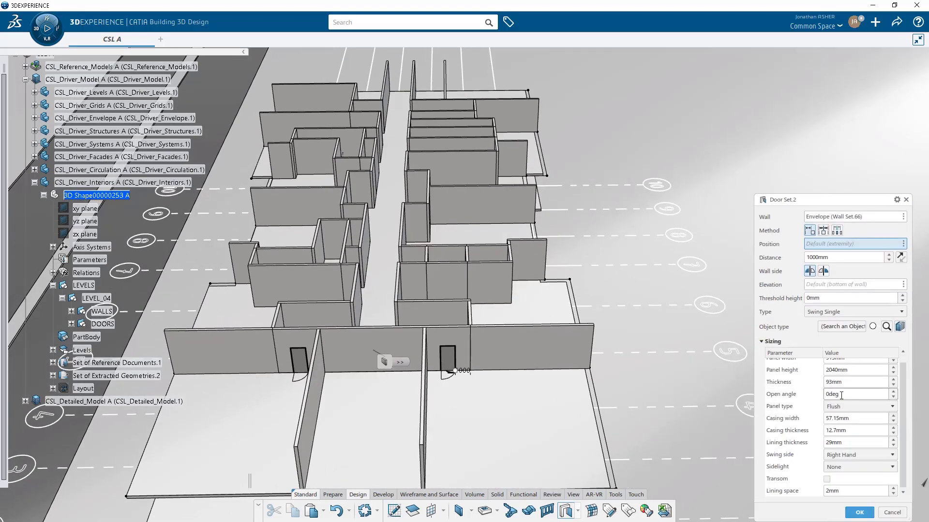
pyautogui.scroll(-1, 840, 395)
pyautogui.click(851, 454)
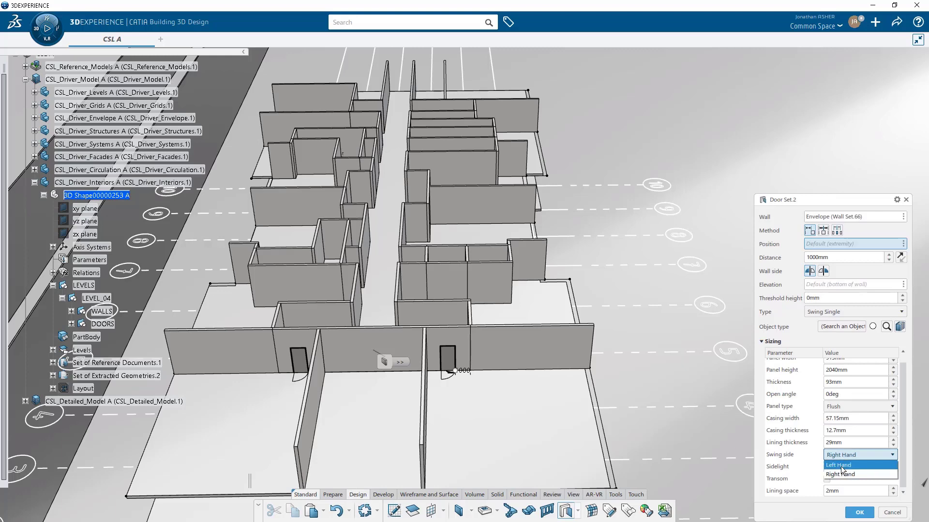
pyautogui.click(841, 465)
pyautogui.click(859, 512)
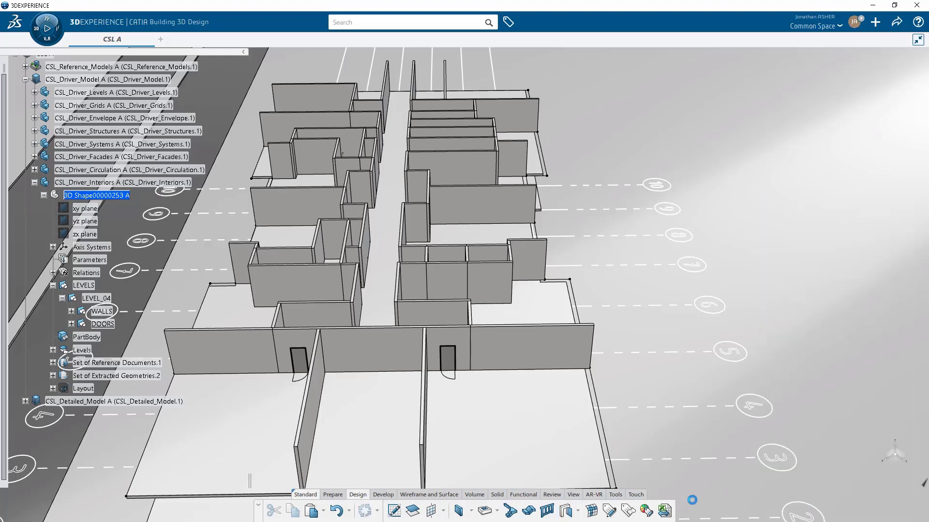
# - Start a third door in the same wall, try the 0.5 ratio method, and position it by door-centre distance from the adjoining partition
pyautogui.click(567, 511)
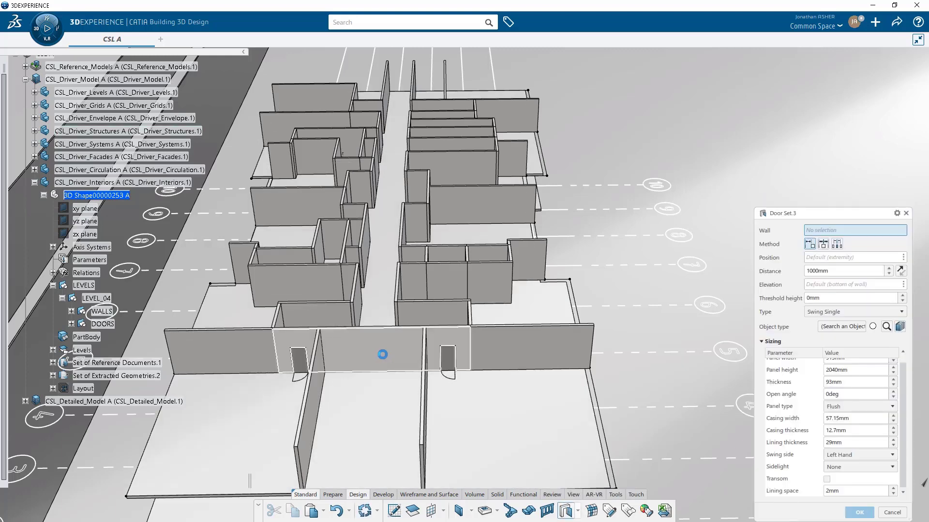
pyautogui.click(388, 358)
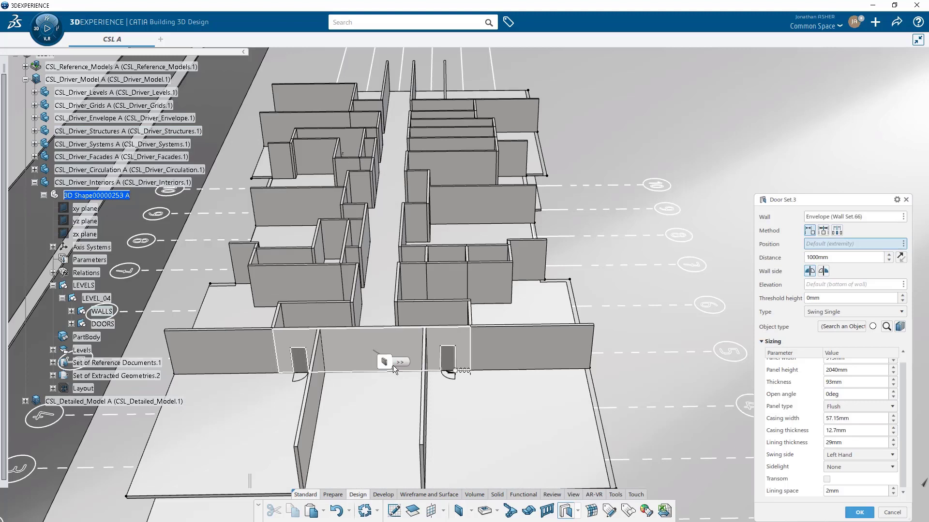
pyautogui.click(828, 231)
pyautogui.click(837, 231)
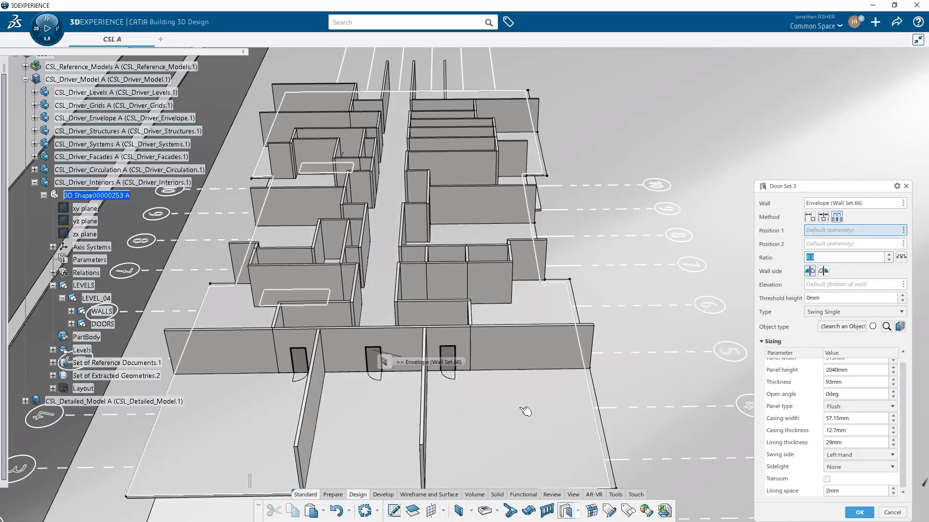
pyautogui.moveTo(458, 409); pyautogui.dragTo(386, 399, button='middle')
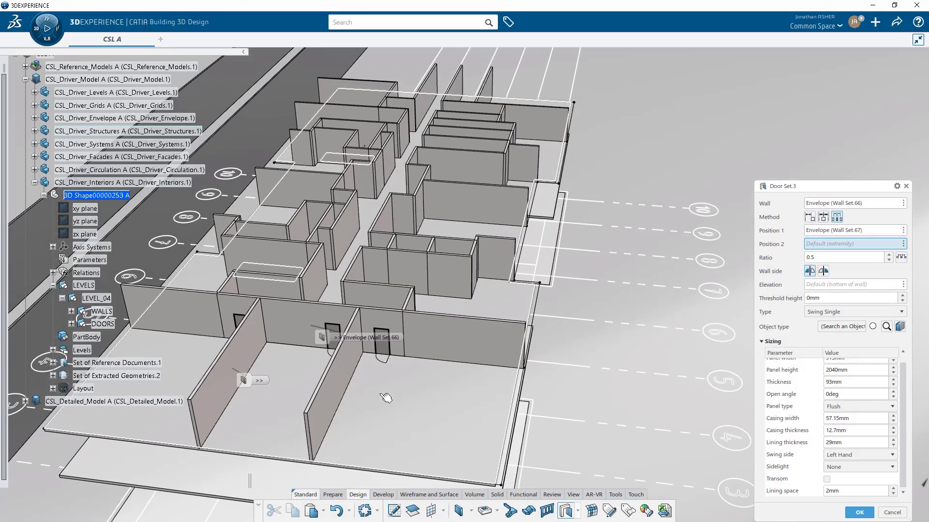
pyautogui.moveTo(280, 377); pyautogui.dragTo(425, 399, button='middle')
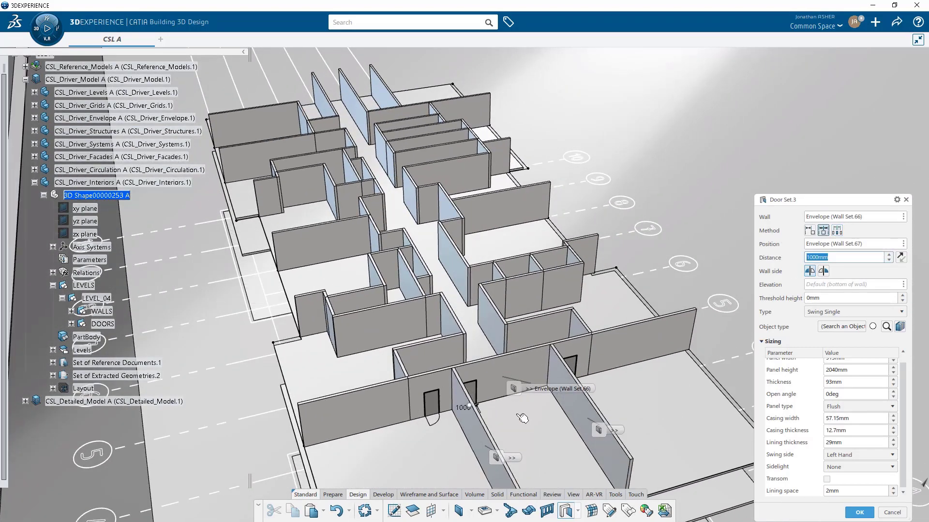
# - Slide the third door into the middle room at about 1606 mm from the partition, set its swing side to Right Hand and create it
pyautogui.moveTo(522, 418); pyautogui.dragTo(434, 395, button='middle')
pyautogui.moveTo(398, 384); pyautogui.dragTo(459, 372)
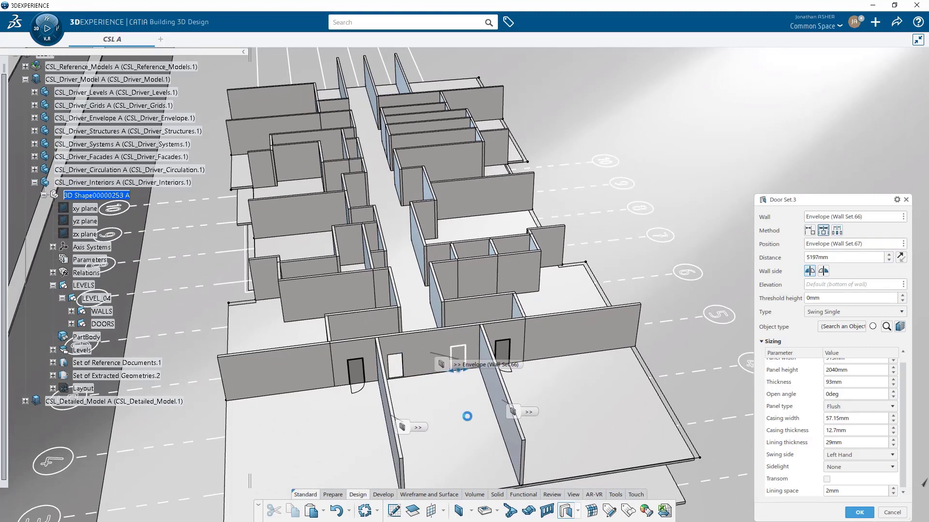
pyautogui.click(439, 413)
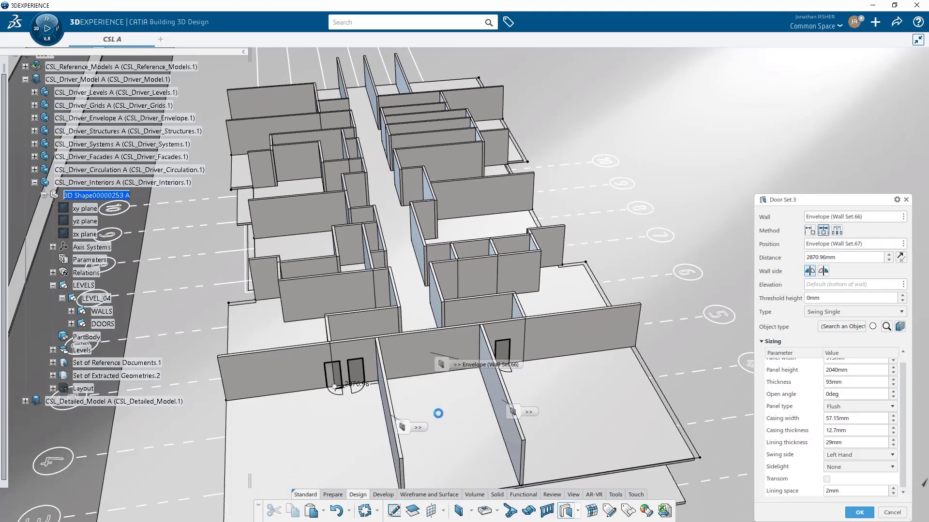
pyautogui.moveTo(337, 387); pyautogui.dragTo(404, 383)
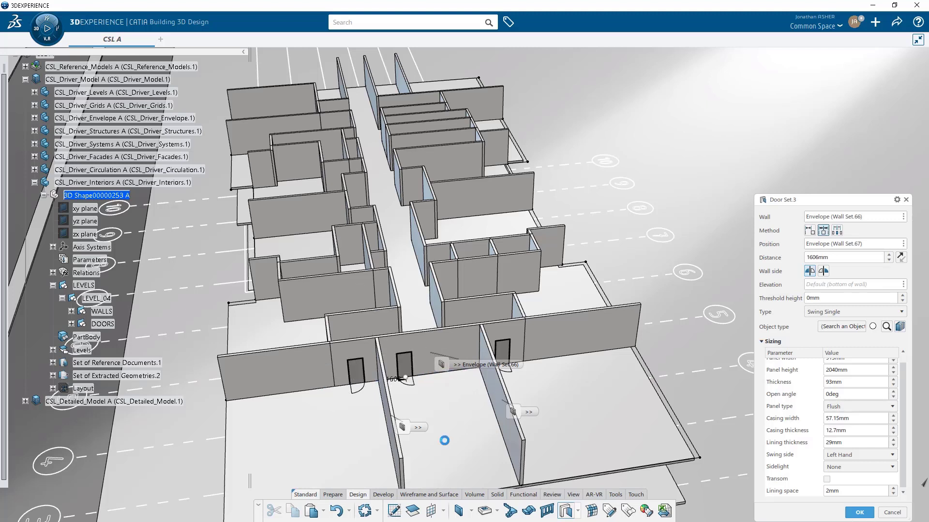
pyautogui.click(848, 455)
pyautogui.click(843, 474)
pyautogui.click(859, 512)
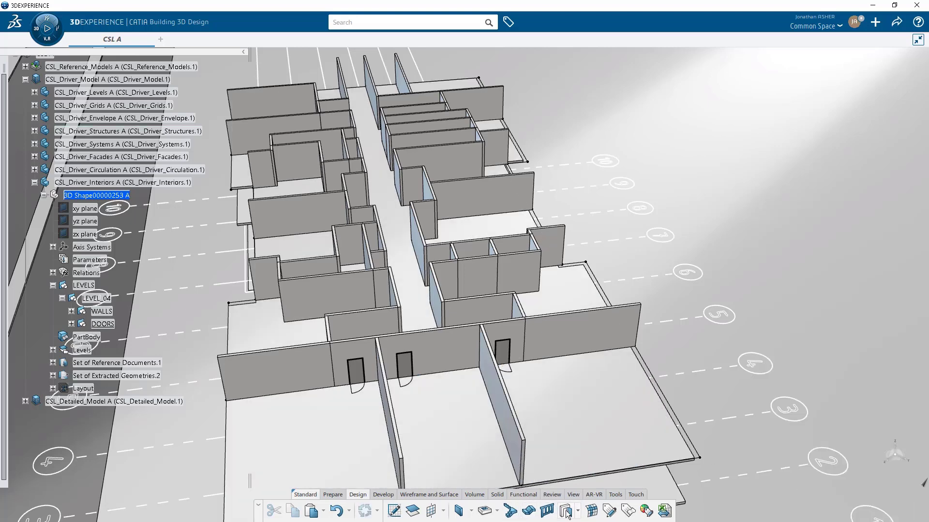
# - Add doors at a distance of 1606 mm in the two short room walls, Wall Set.71 and Wall Set.63, and reverse each door's wall side
pyautogui.moveTo(393, 357); pyautogui.dragTo(415, 411, button='middle')
pyautogui.click(519, 354)
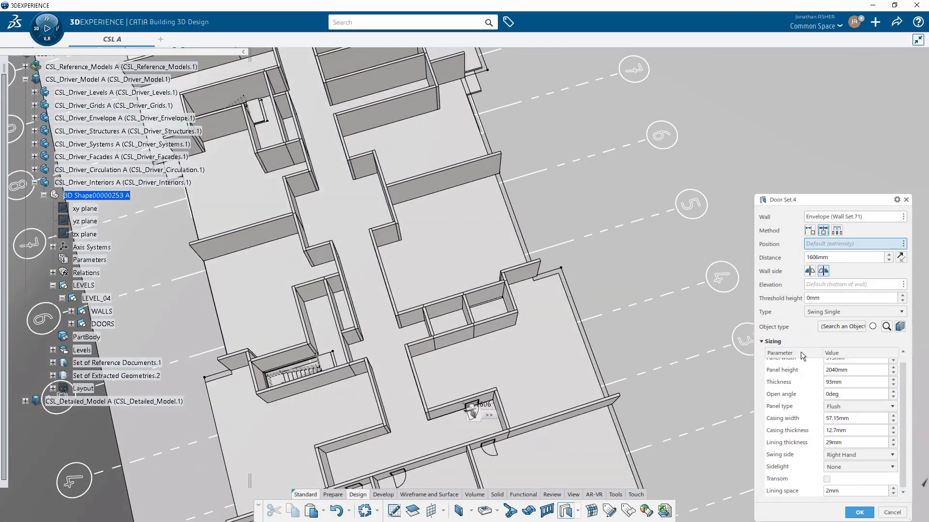
pyautogui.click(811, 272)
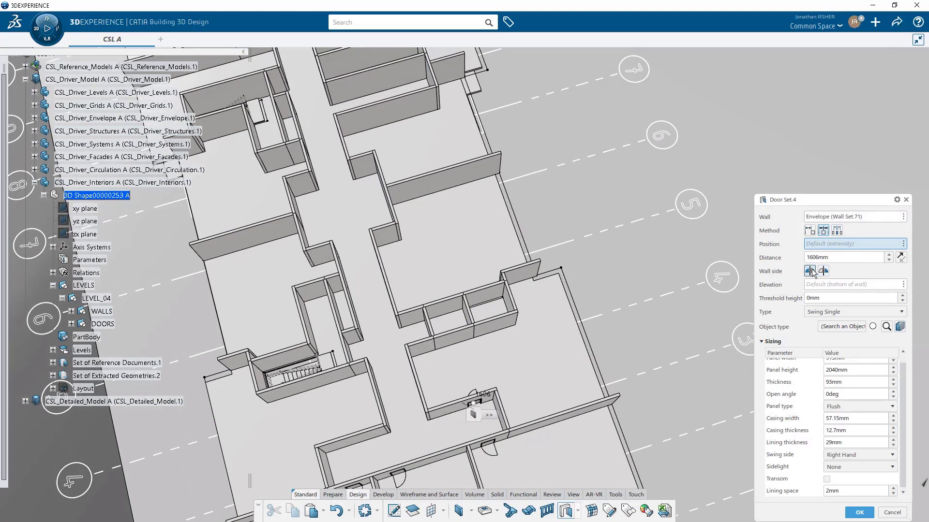
pyautogui.click(398, 457)
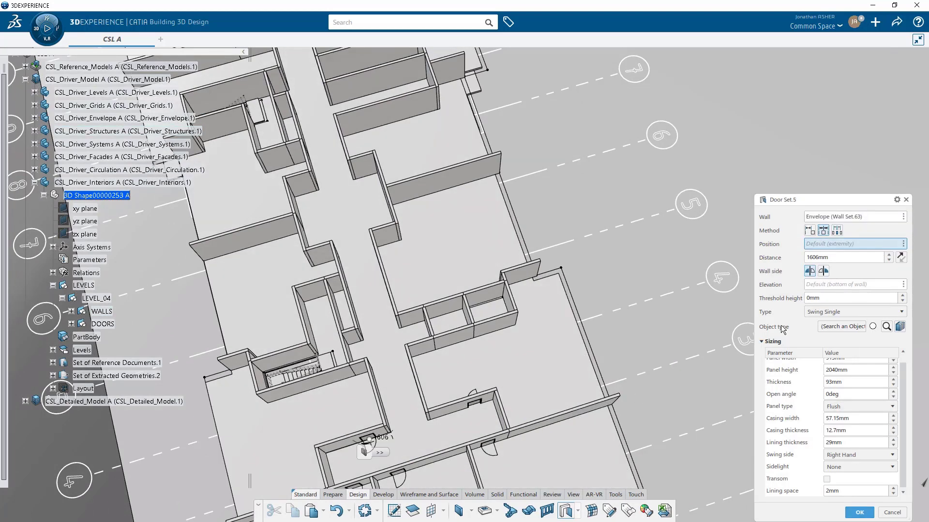
pyautogui.click(825, 272)
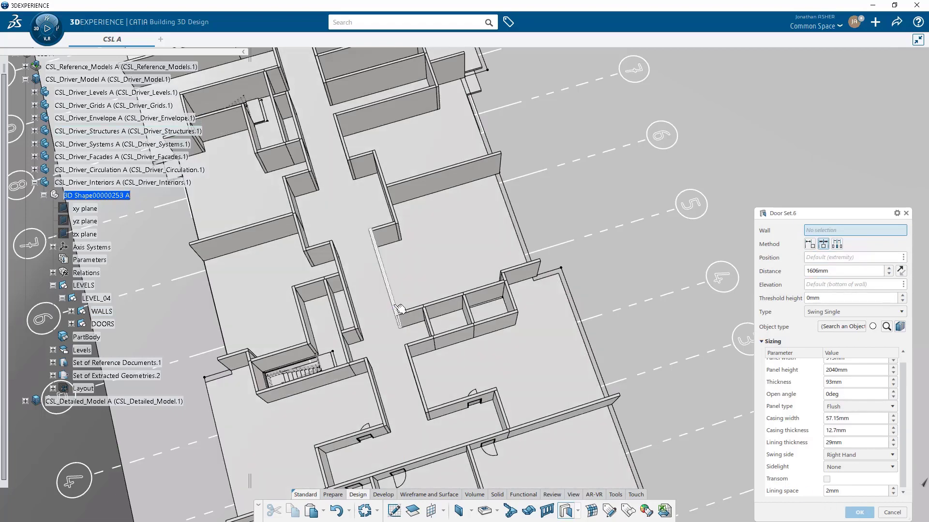
# - Add doors at ratio 0.5 in Wall Set.46, between Wall Set.47 and Wall Set.44, and in Wall Set.49 across the corridor
pyautogui.moveTo(399, 311); pyautogui.dragTo(605, 266, button='middle')
pyautogui.click(524, 252)
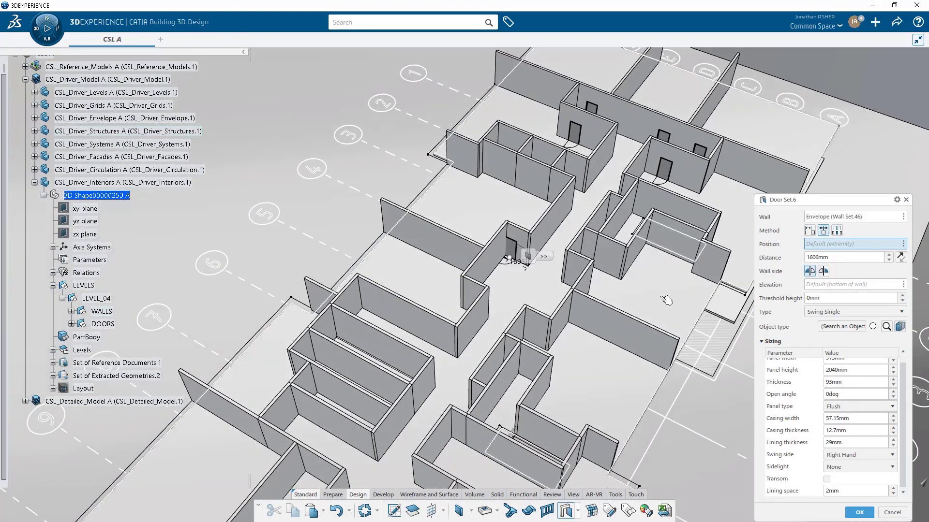
pyautogui.click(837, 230)
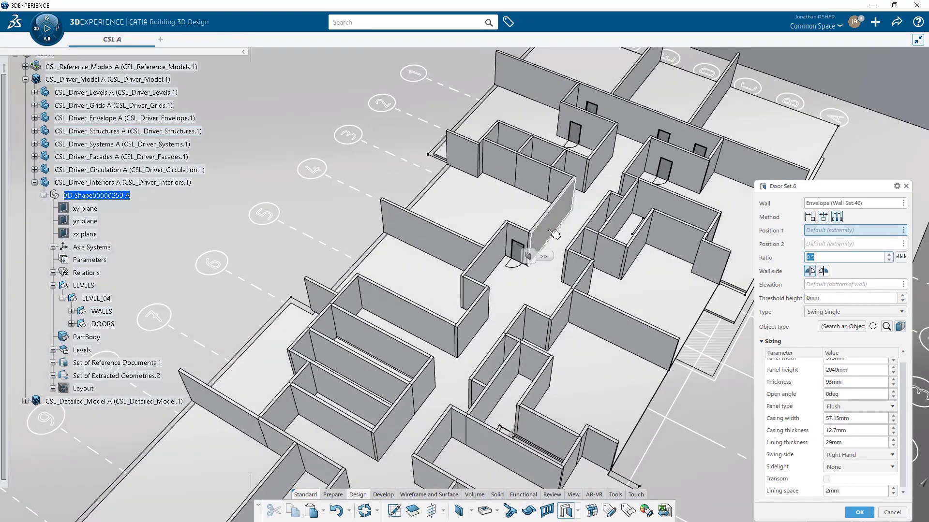
pyautogui.click(555, 234)
pyautogui.click(614, 338)
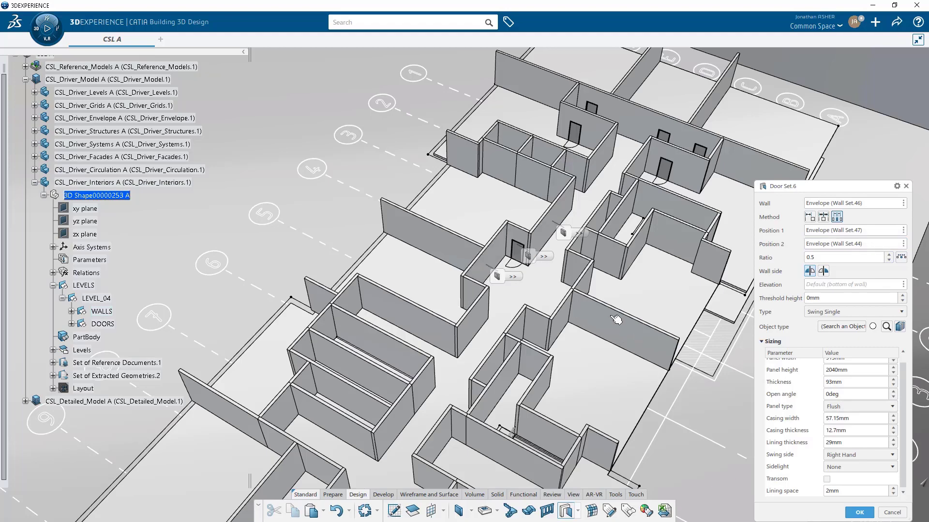
pyautogui.moveTo(603, 263); pyautogui.dragTo(530, 279, button='middle')
pyautogui.click(860, 511)
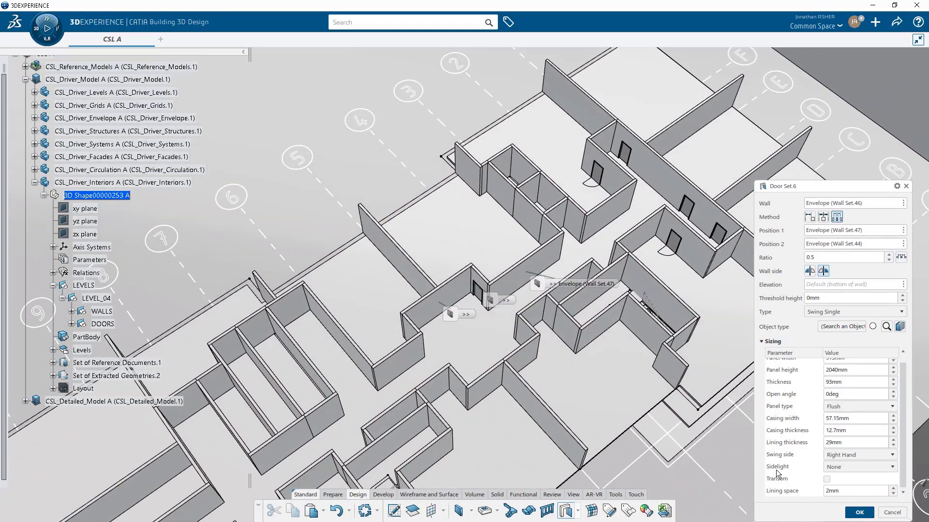
pyautogui.click(530, 338)
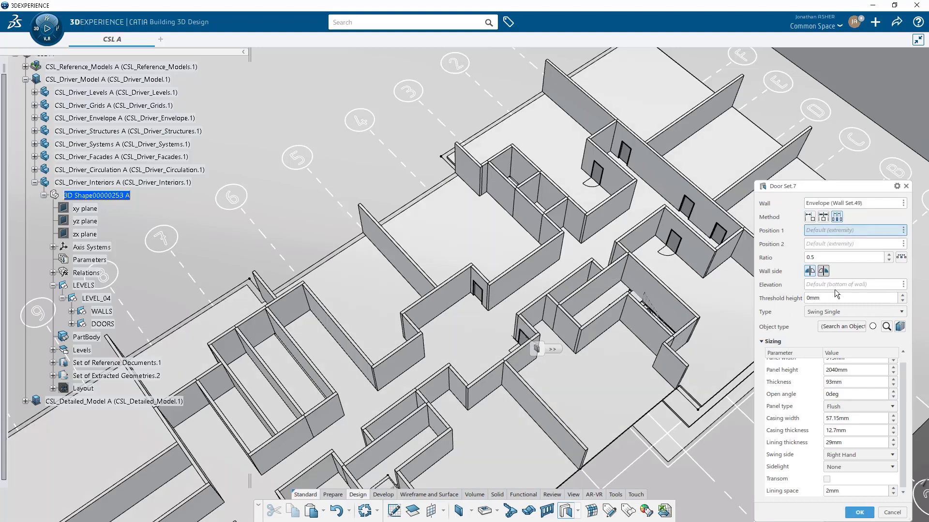
pyautogui.moveTo(730, 396); pyautogui.dragTo(452, 387, button='middle')
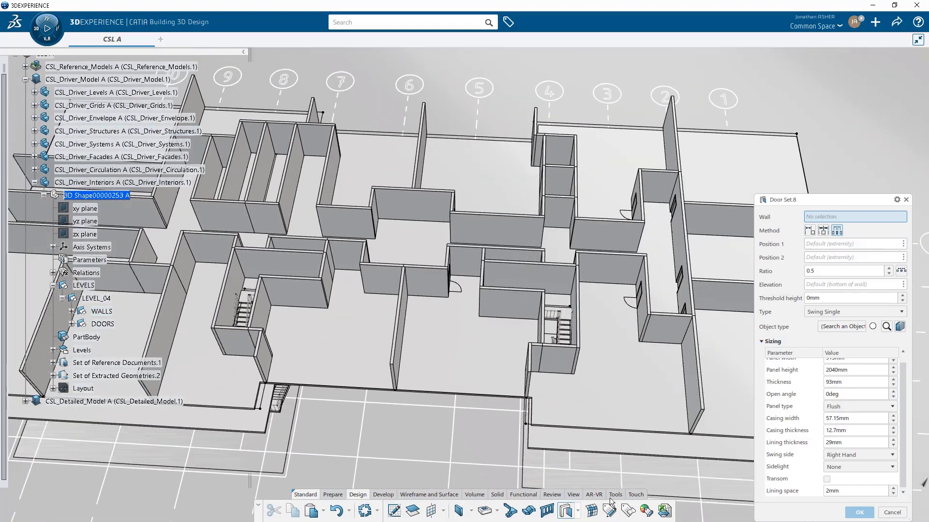
# - From a top view, add a door at ratio 0.5 in Wall Set.43, with the wall side reversed and swing side Left Hand
pyautogui.click(575, 496)
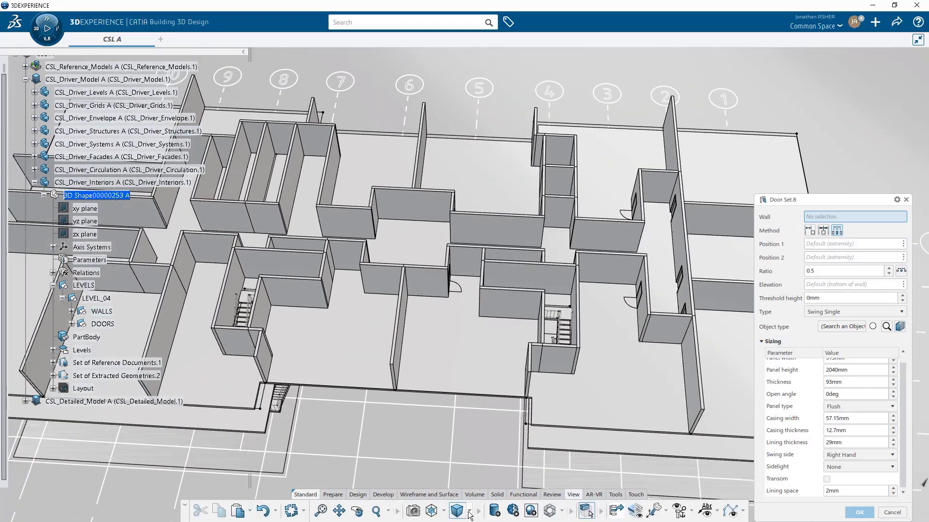
pyautogui.click(469, 512)
pyautogui.click(472, 474)
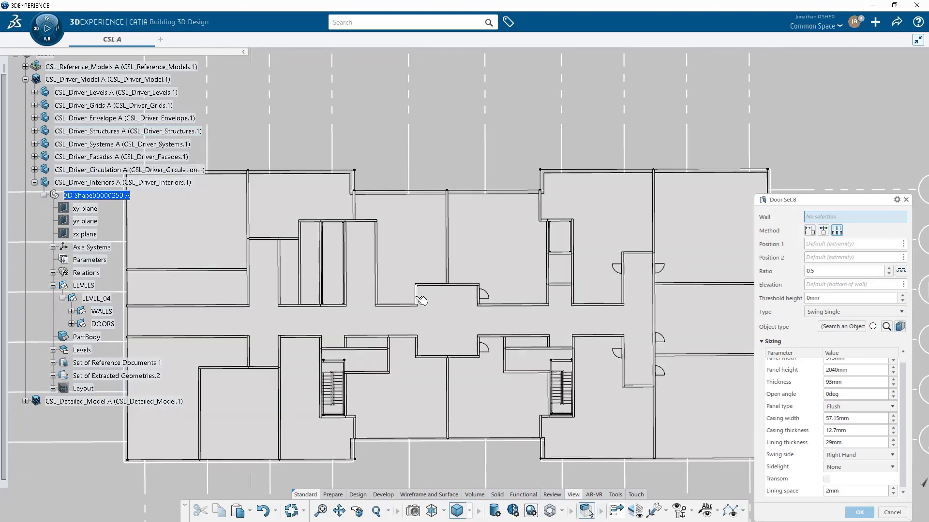
pyautogui.click(420, 299)
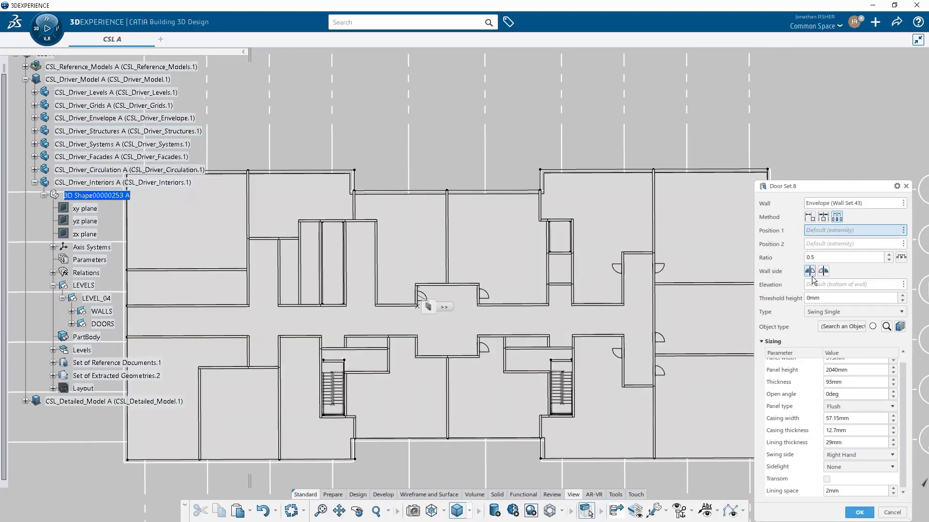
pyautogui.click(824, 271)
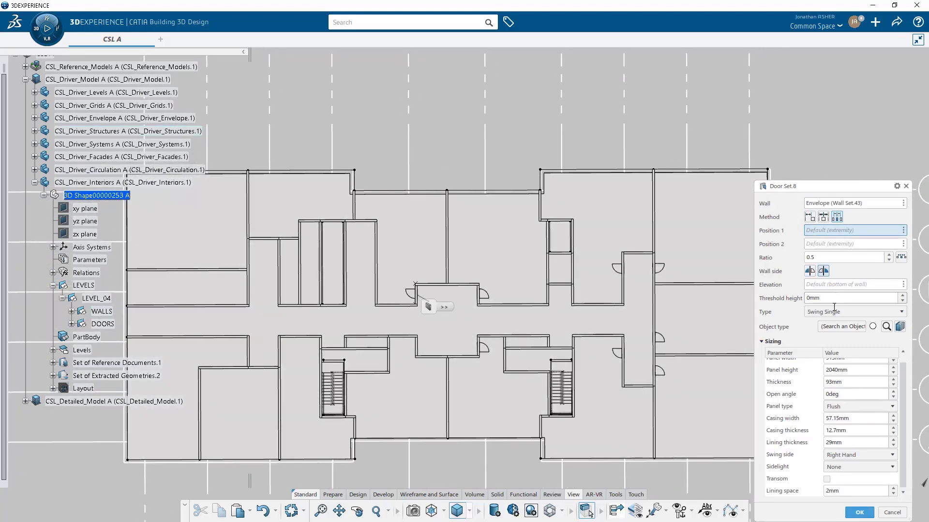
pyautogui.click(844, 455)
pyautogui.click(838, 465)
pyautogui.click(859, 512)
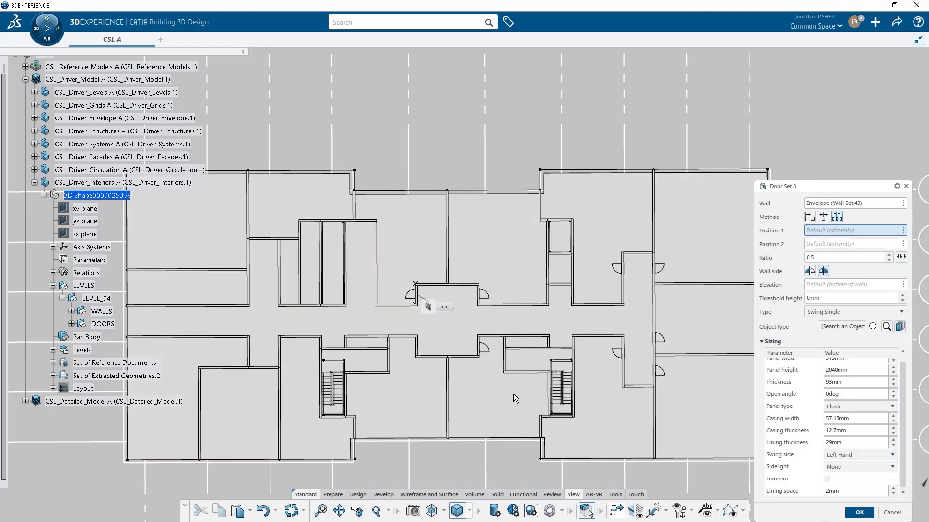
# - Add a door at ratio 0.5 in Wall Set.41 across the corridor, with its wall side reversed and swing side Right Hand
pyautogui.click(419, 347)
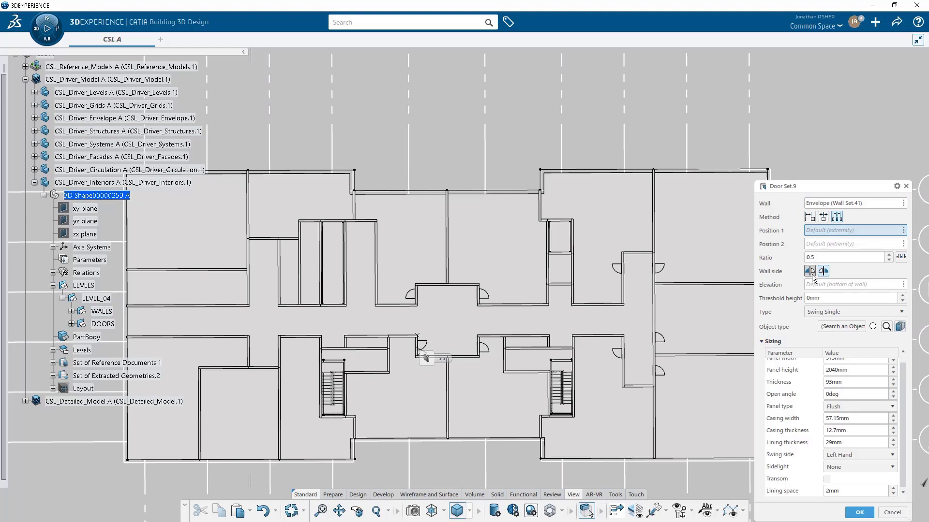
pyautogui.click(810, 272)
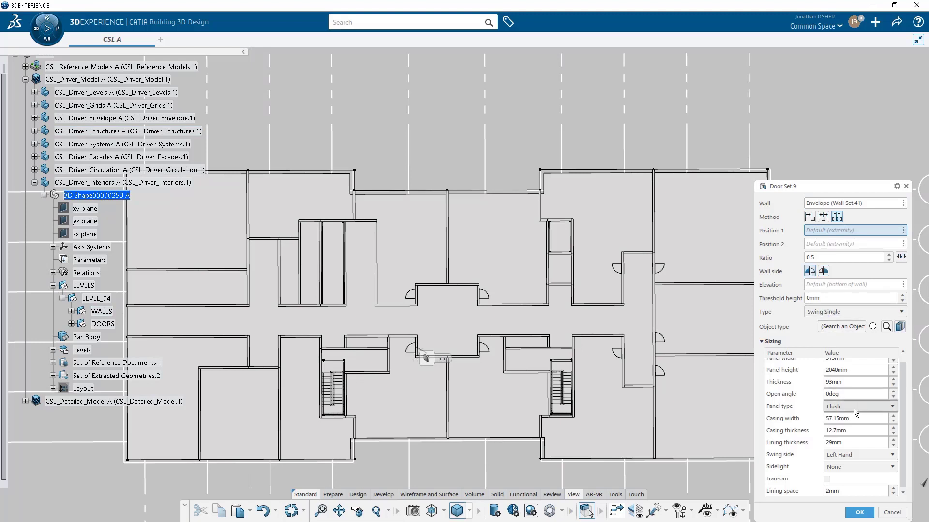
pyautogui.click(854, 455)
pyautogui.click(854, 474)
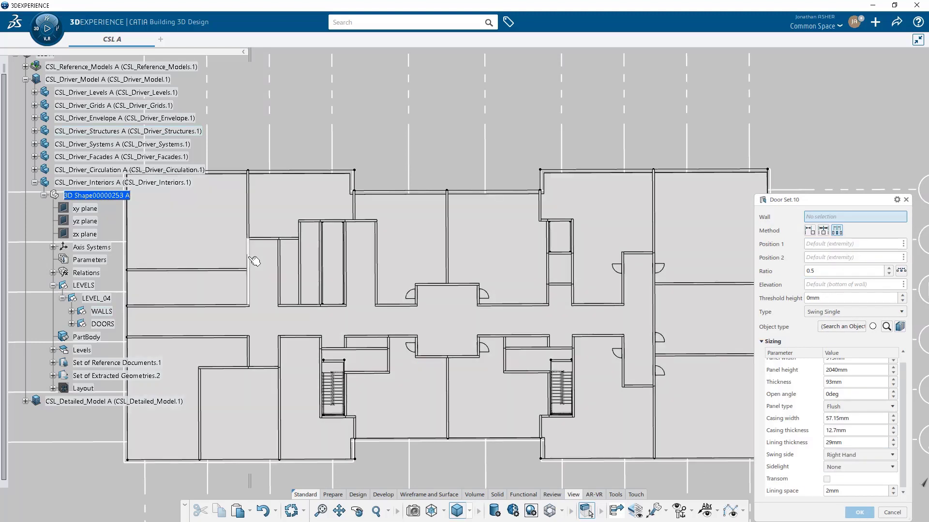
# - Add a door in Wall Set.13 at ratio 0.5 between Wall Set.16 and Wall Set.14, with its swing side set to Left Hand
pyautogui.click(250, 260)
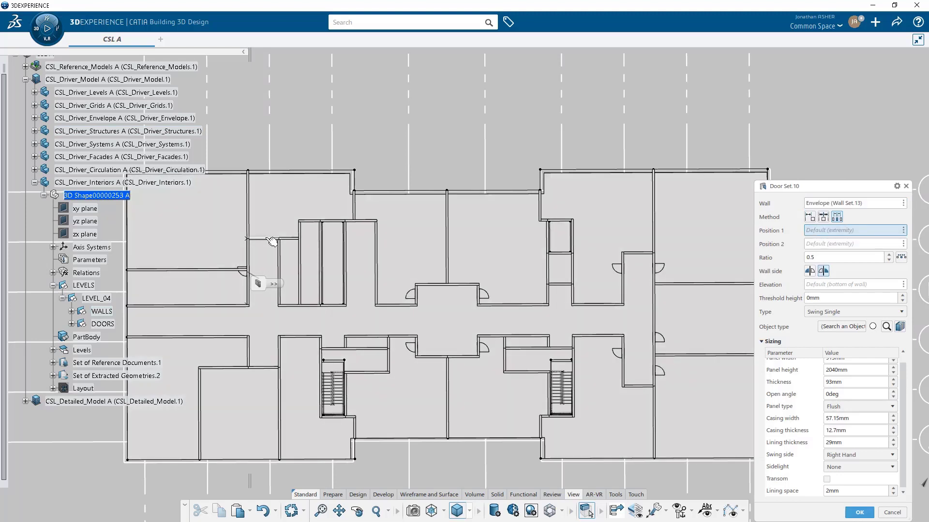
pyautogui.click(228, 271)
pyautogui.click(223, 270)
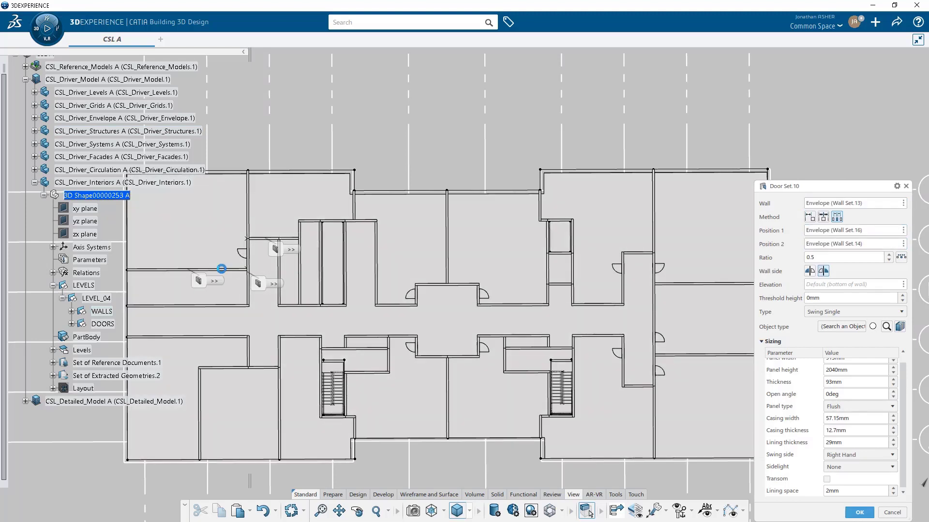
pyautogui.click(852, 455)
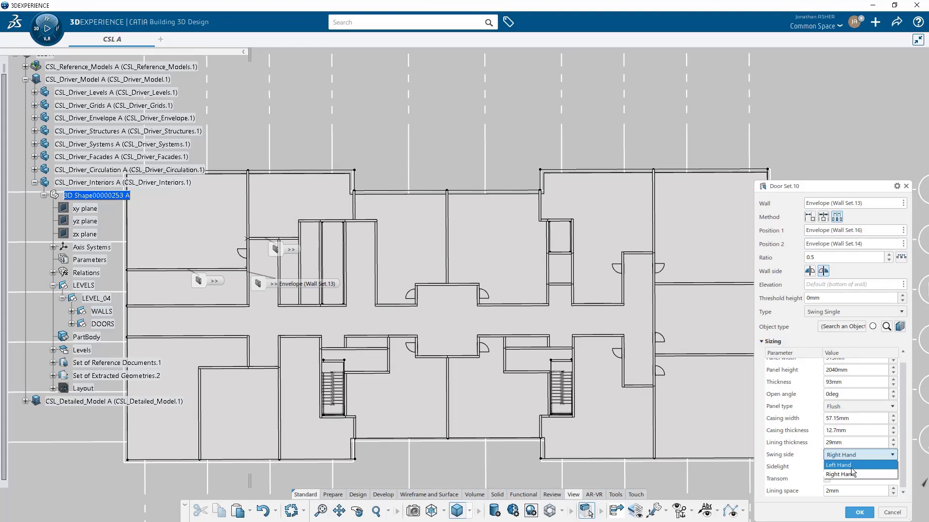
pyautogui.click(852, 465)
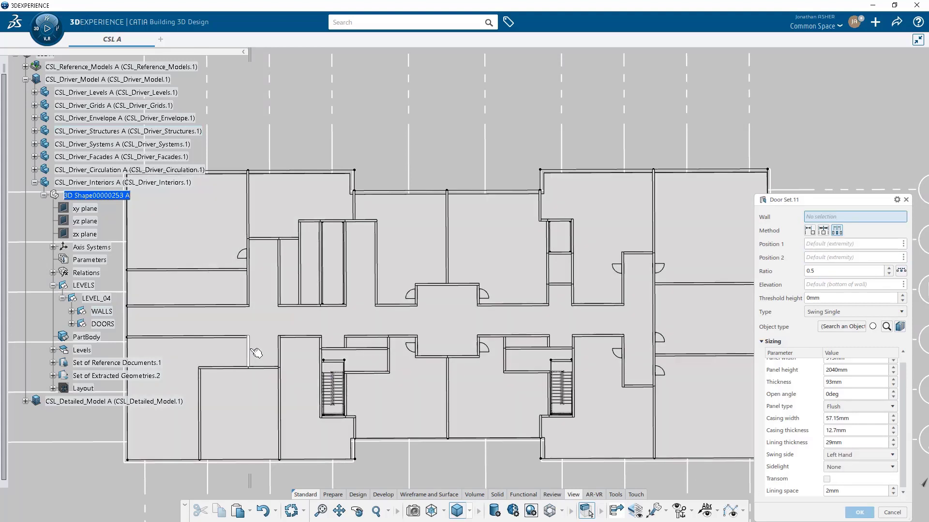
# - Add Left Hand doors at ratio 0.5 in the lobby walls Wall Set.7, Wall Set.6 and Wall Set.4, each opening away from the lobby
pyautogui.click(262, 357)
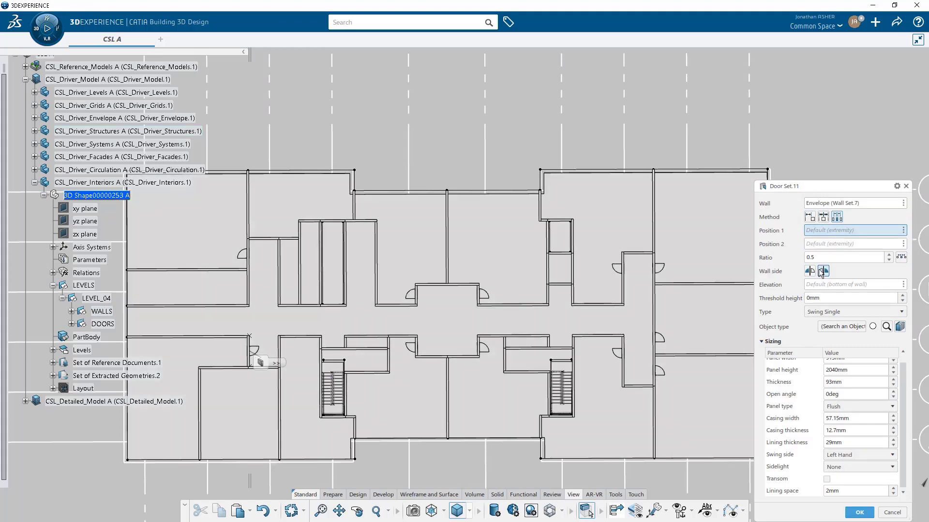
pyautogui.click(811, 272)
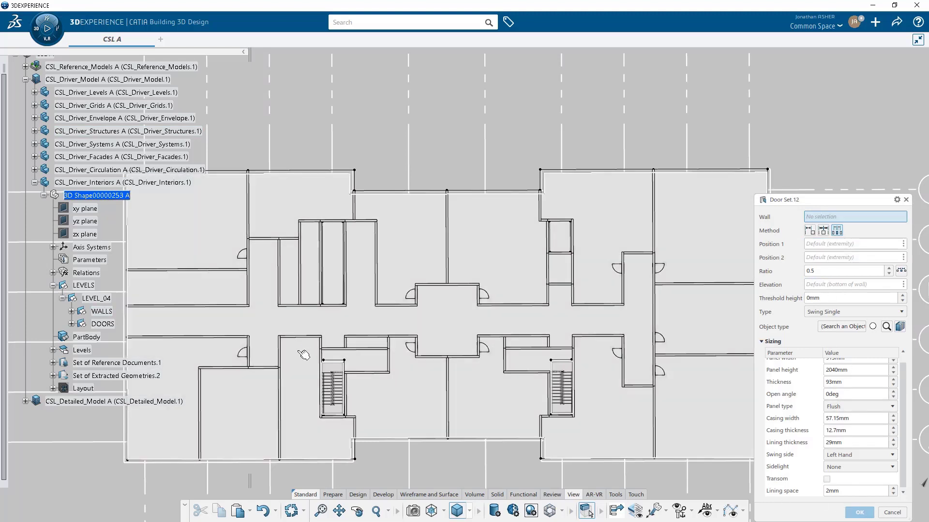
pyautogui.click(280, 353)
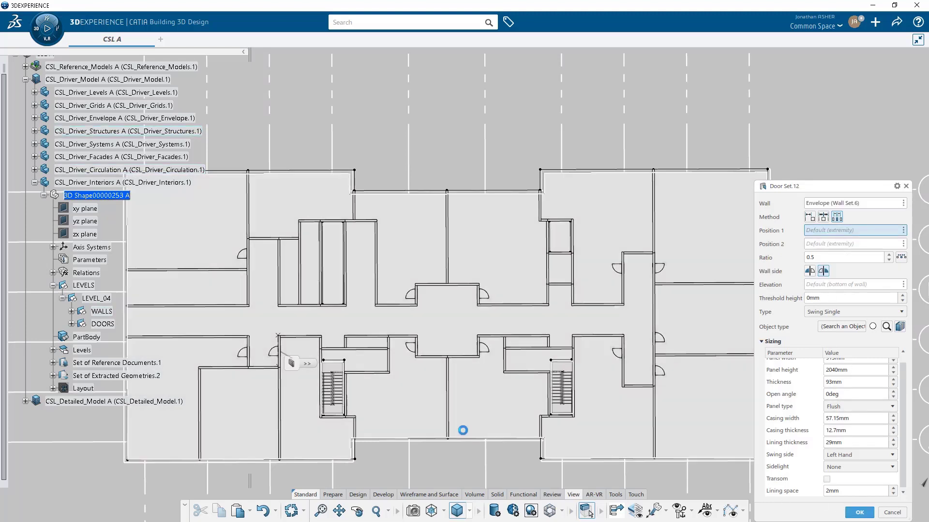
pyautogui.click(810, 271)
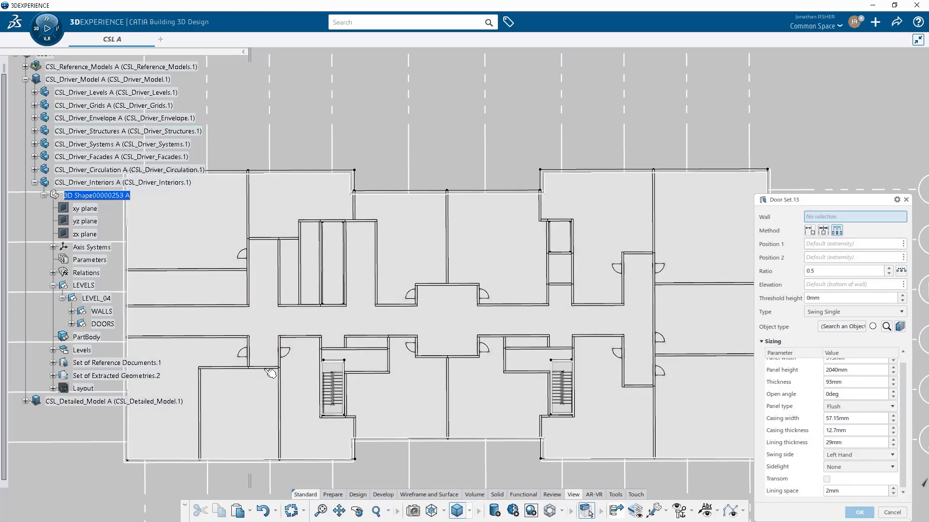
pyautogui.click(269, 370)
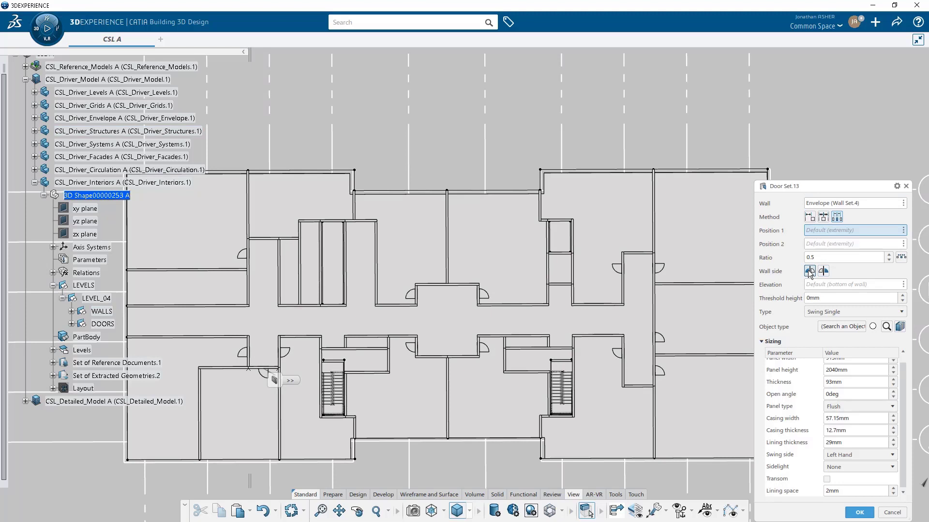
pyautogui.click(860, 513)
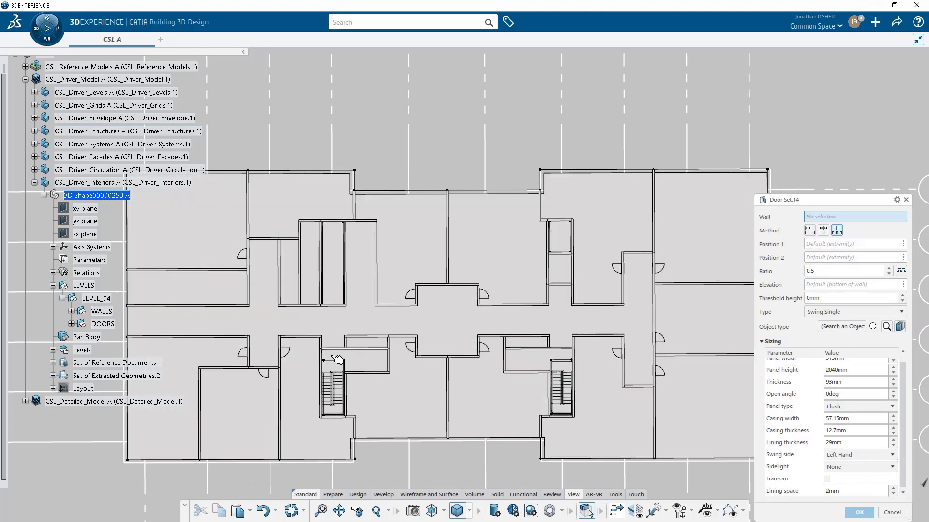
# - Add a stair-enclosure door in Wall Set.31 at ratio 0.5 between Wall Set.30 and Wall Set.10, with its swing side set to Right Hand
pyautogui.click(337, 359)
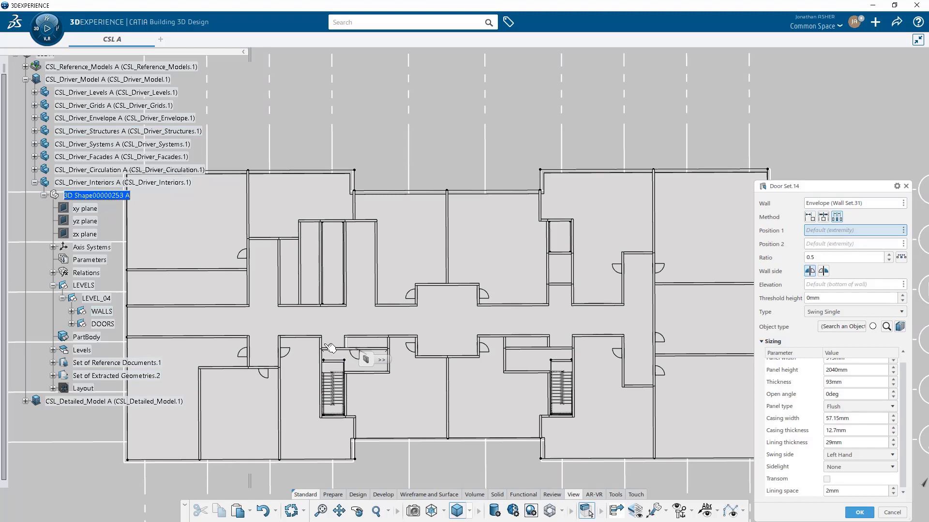
pyautogui.click(321, 345)
pyautogui.click(356, 360)
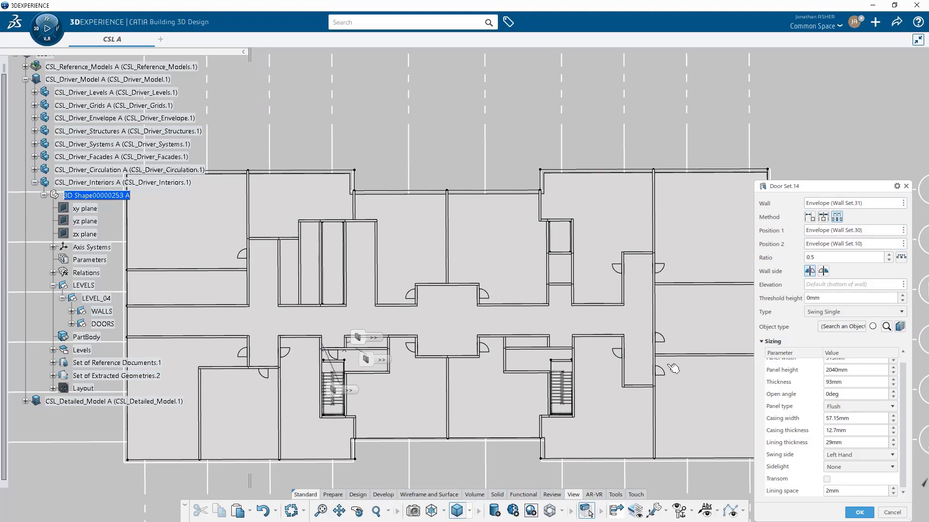
pyautogui.scroll(1, 858, 454)
pyautogui.click(850, 461)
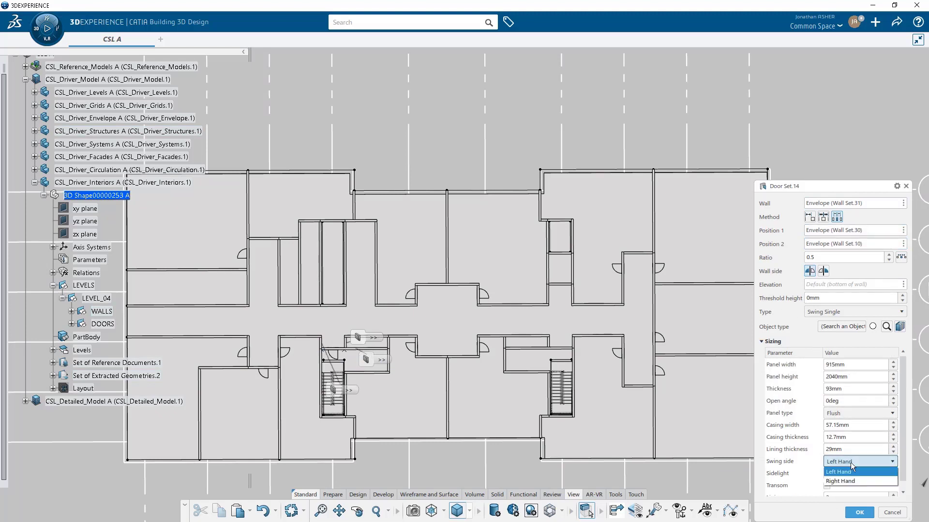
pyautogui.click(851, 481)
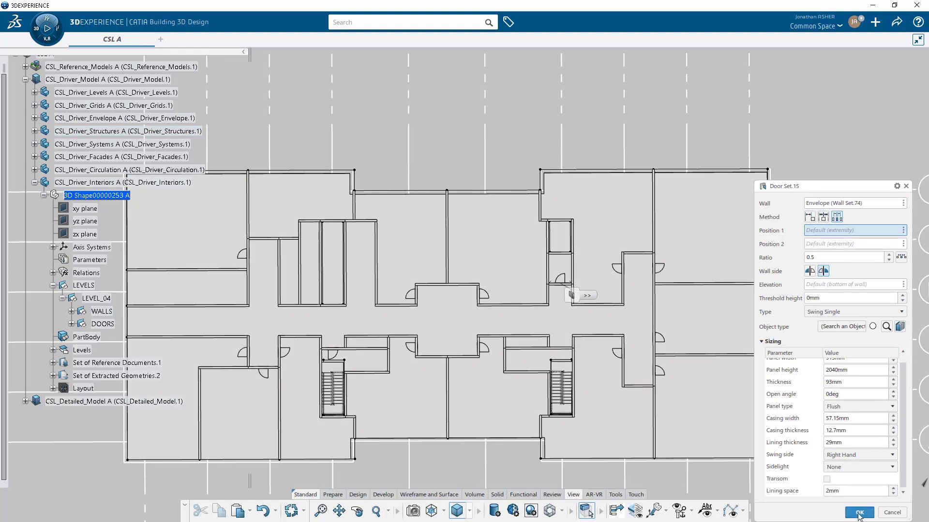
# - Add a stair-enclosure door in Wall Set.53 at ratio 0.5 between Wall Set.61 and Wall Set.54, with its swing side set to Left Hand
pyautogui.click(565, 349)
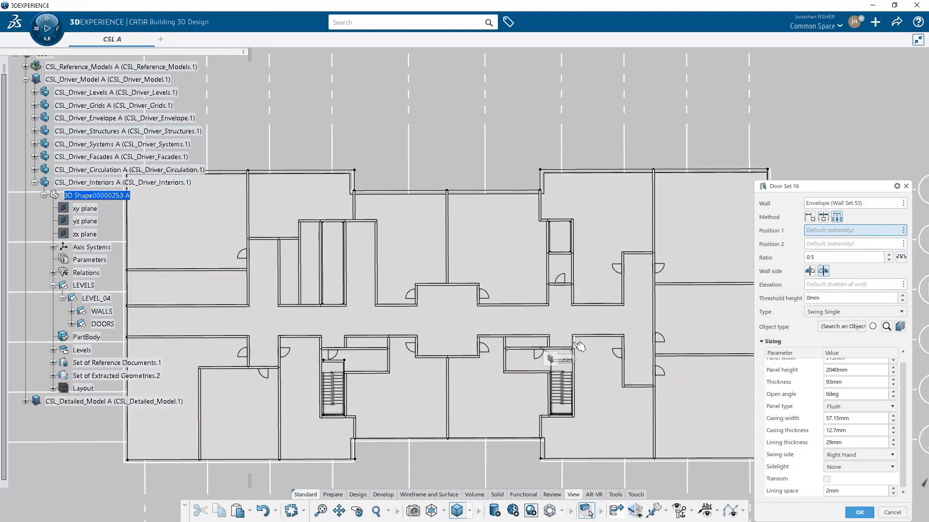
pyautogui.click(556, 345)
pyautogui.click(638, 384)
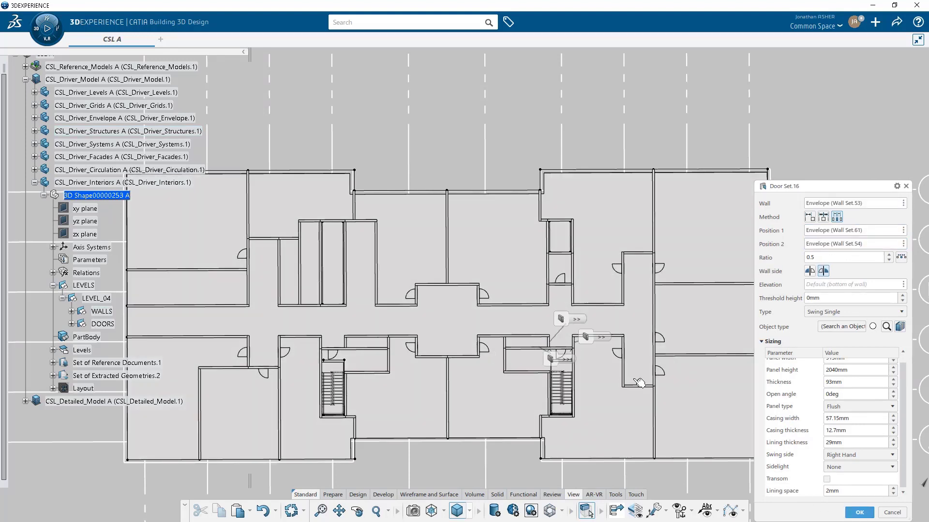
pyautogui.click(851, 455)
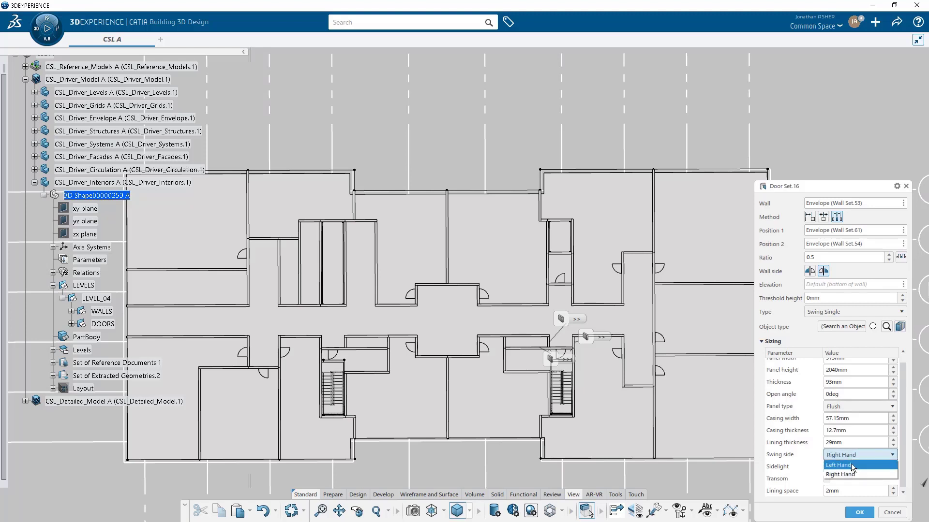
pyautogui.click(850, 464)
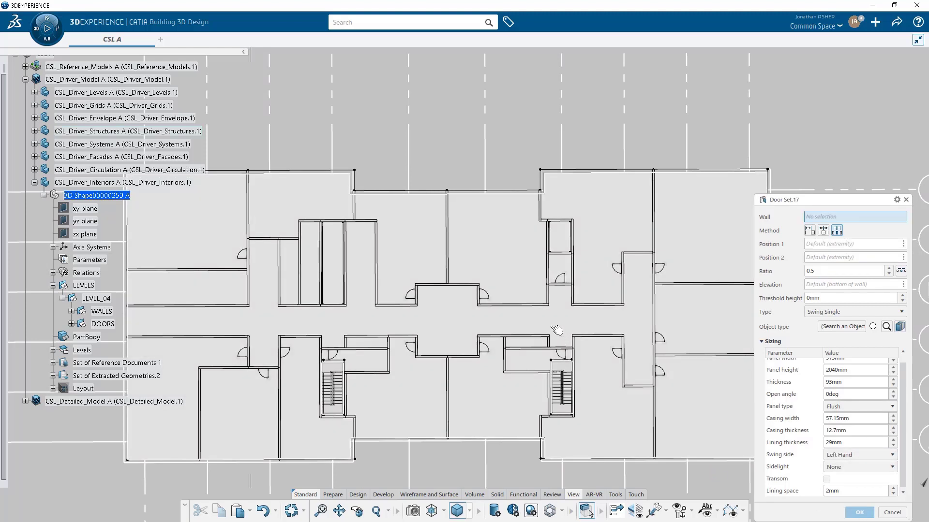
# - Start a Sliding Double door in Wall Set.24 at the front of the elevator shaft, with a panel width of 1600 mm
pyautogui.moveTo(556, 328); pyautogui.dragTo(549, 230, button='middle')
pyautogui.scroll(5, 549, 229)
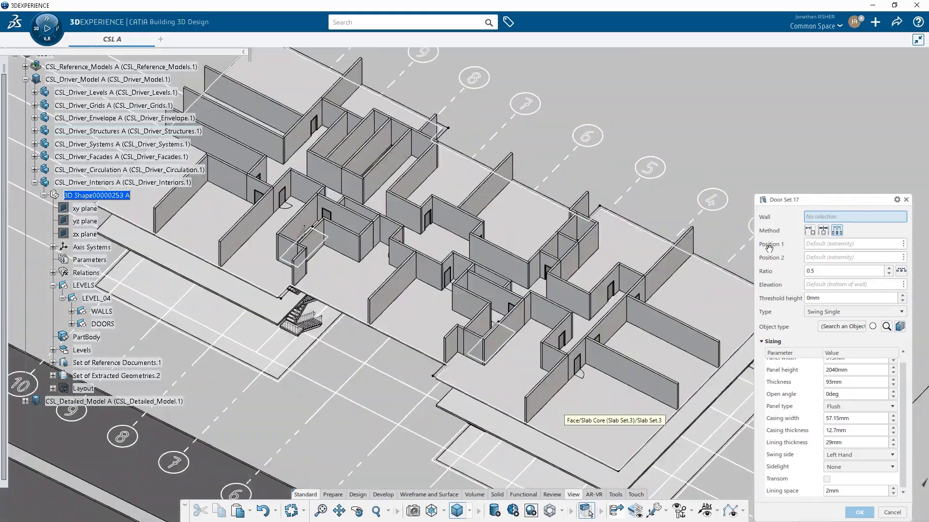
pyautogui.scroll(3, 509, 210)
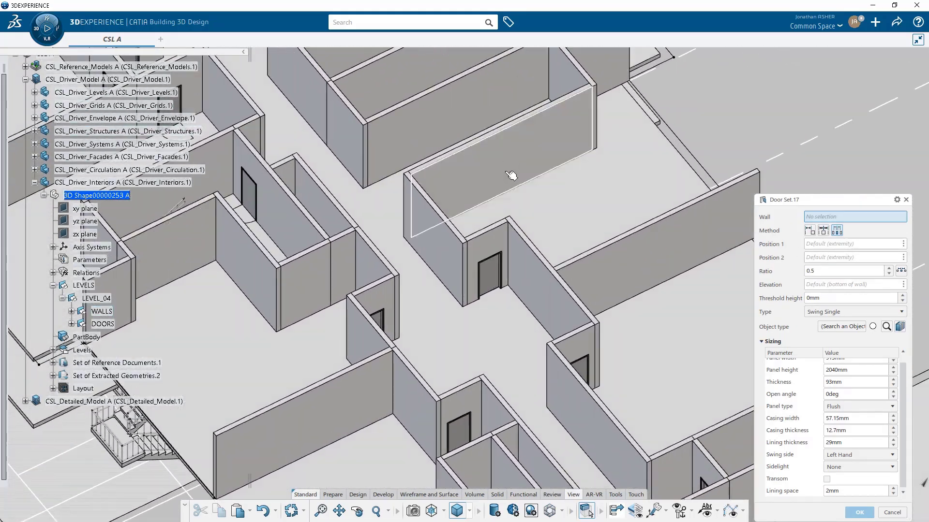
pyautogui.click(839, 312)
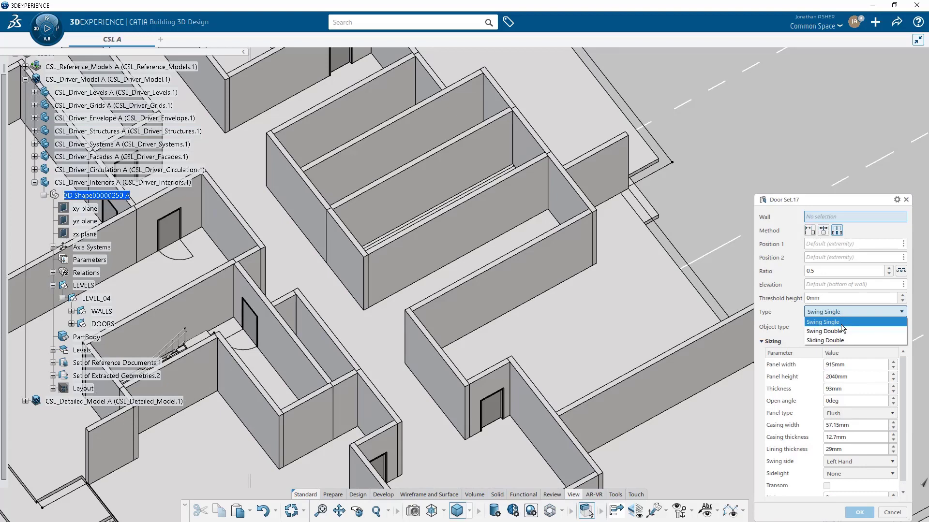
pyautogui.click(839, 340)
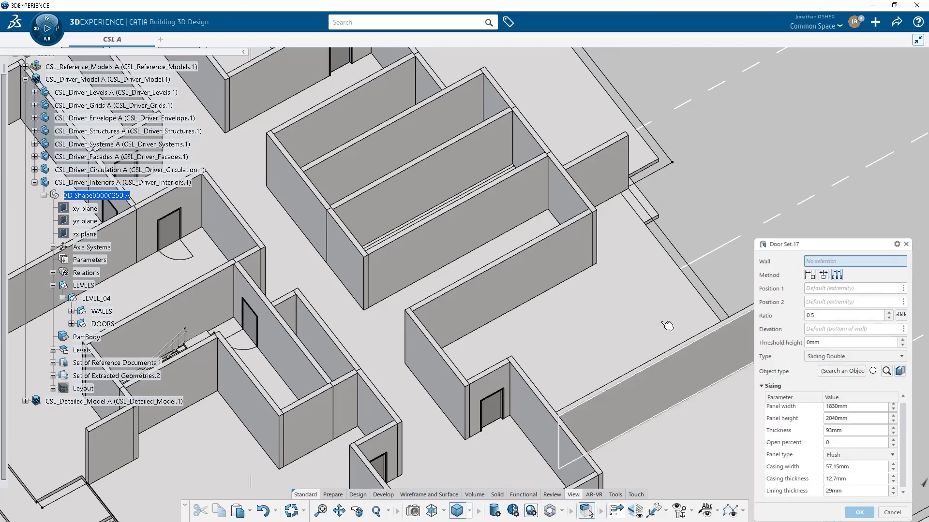
pyautogui.click(389, 278)
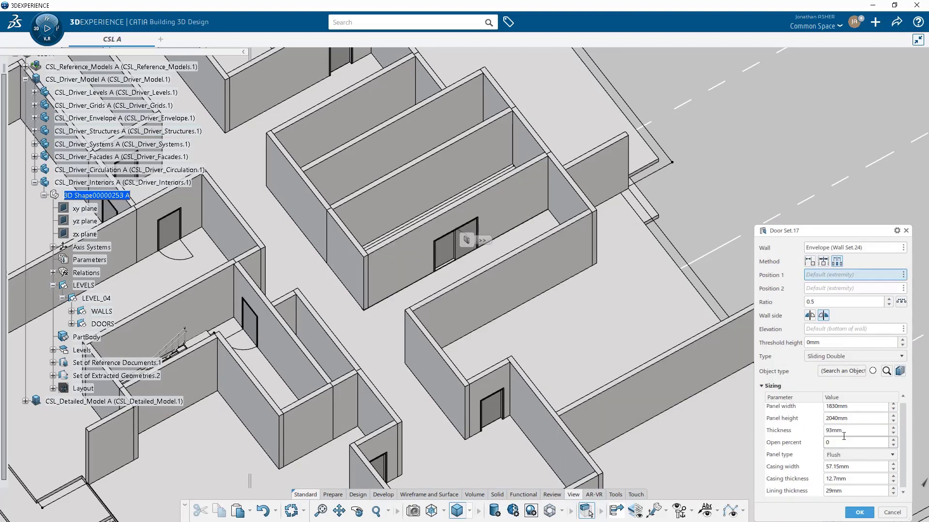
pyautogui.scroll(1, 837, 431)
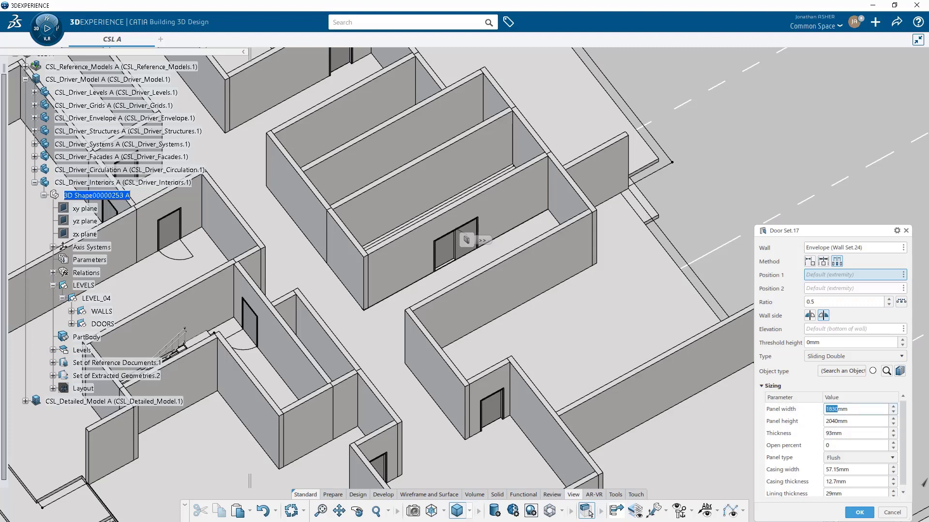
pyautogui.write('00')
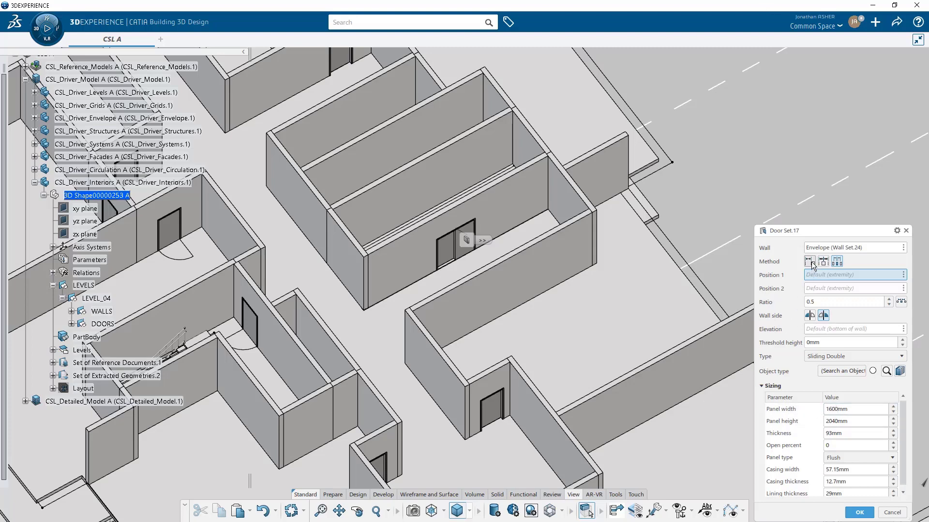
# - Position the sliding door by distance, 600 mm from the corridor end of Wall Set.24, and create it
pyautogui.moveTo(399, 294); pyautogui.dragTo(379, 304)
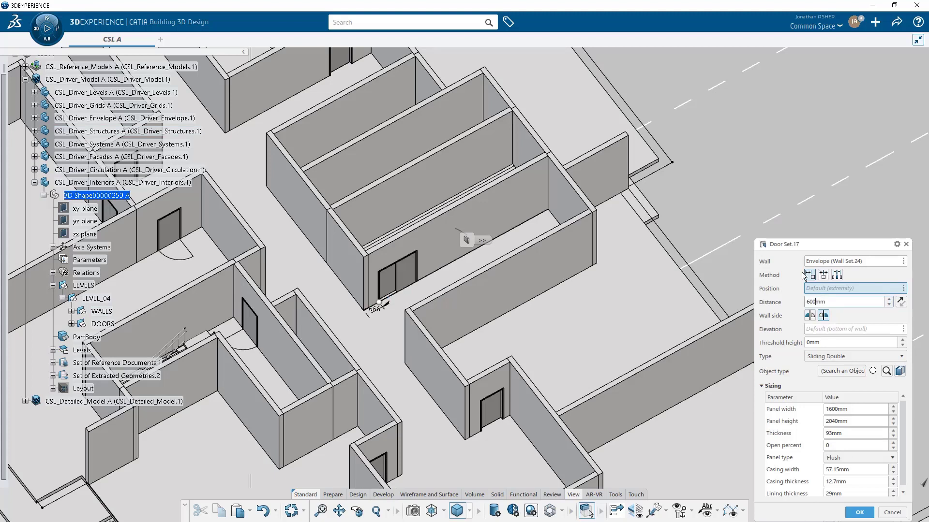
pyautogui.press('Return')
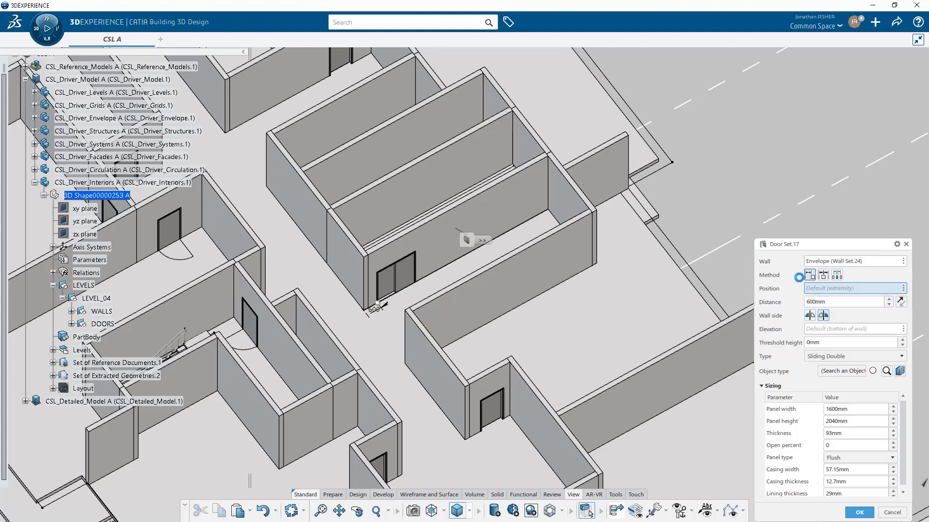
pyautogui.click(859, 513)
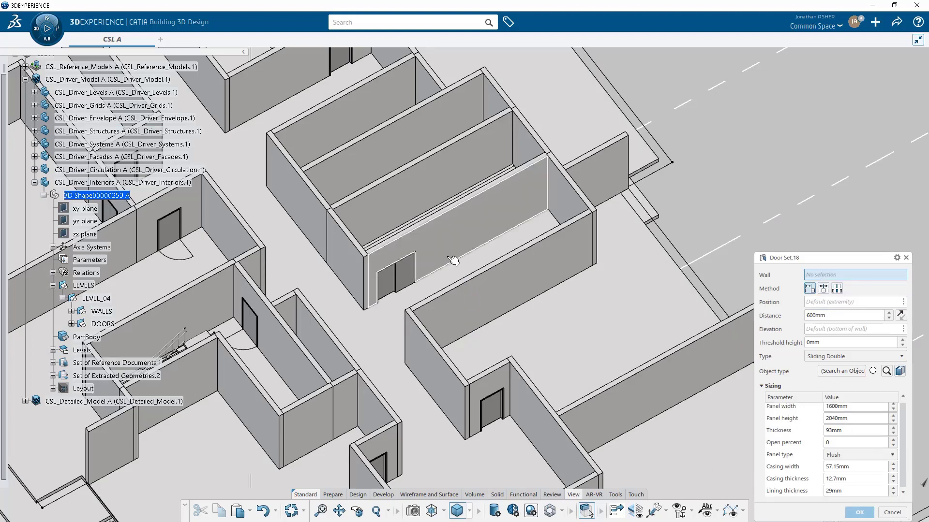
# - Add a second 1600 mm Sliding Double door in Wall Set.24, 3100 mm from the corridor end of the wall
pyautogui.click(454, 262)
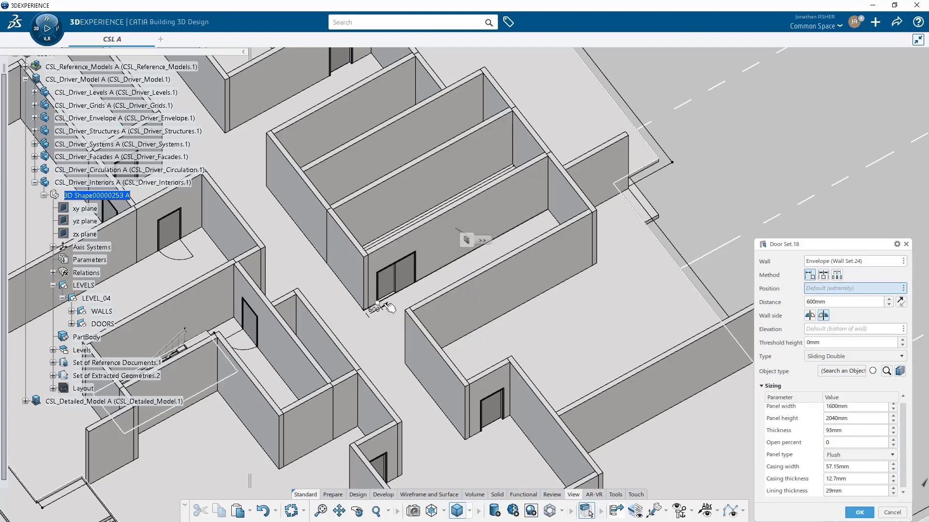
pyautogui.click(442, 280)
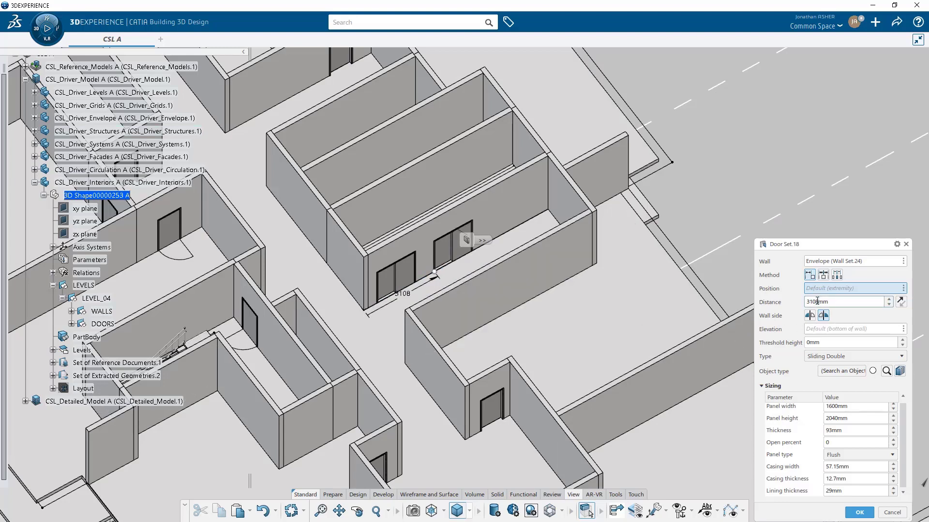
pyautogui.click(860, 513)
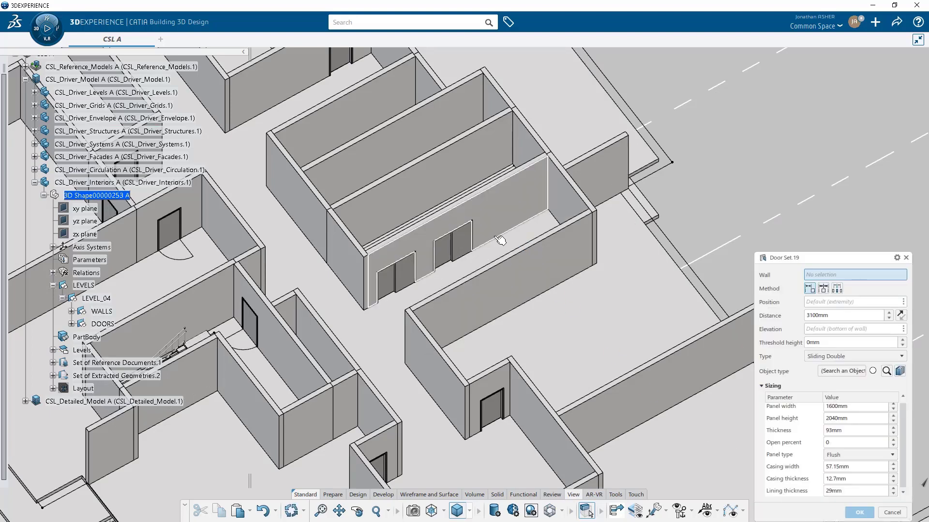
# - Add a third 1600 mm Sliding Double door in Wall Set.24, 600 mm from the wall's opposite end, and finish door placement
pyautogui.click(501, 240)
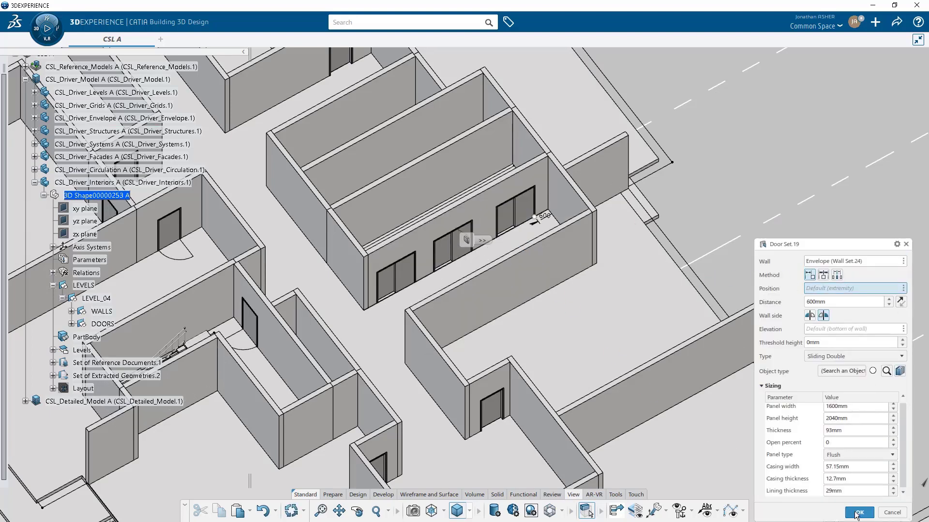
pyautogui.click(859, 512)
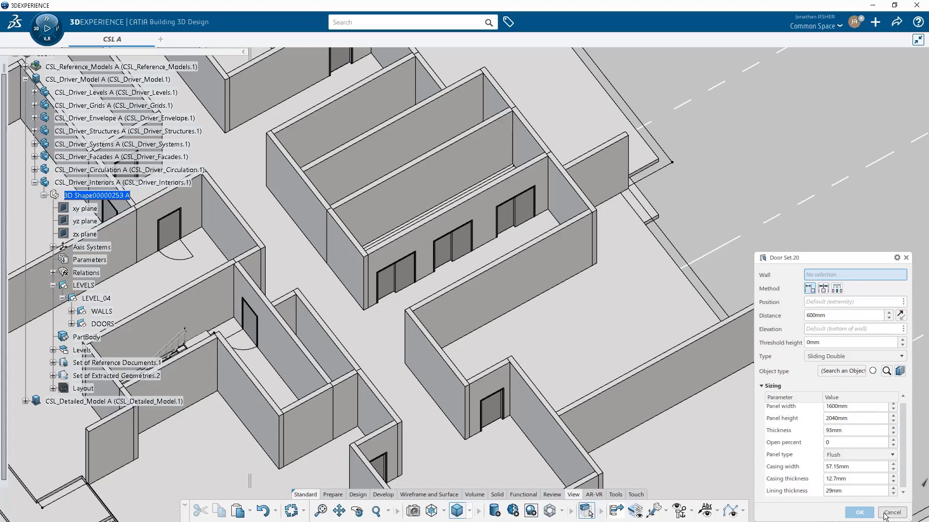
pyautogui.click(885, 517)
# - Switch the 3D view to a perspective display and inspect the Level 4 walls and doors
pyautogui.moveTo(486, 386); pyautogui.dragTo(514, 411, button='middle')
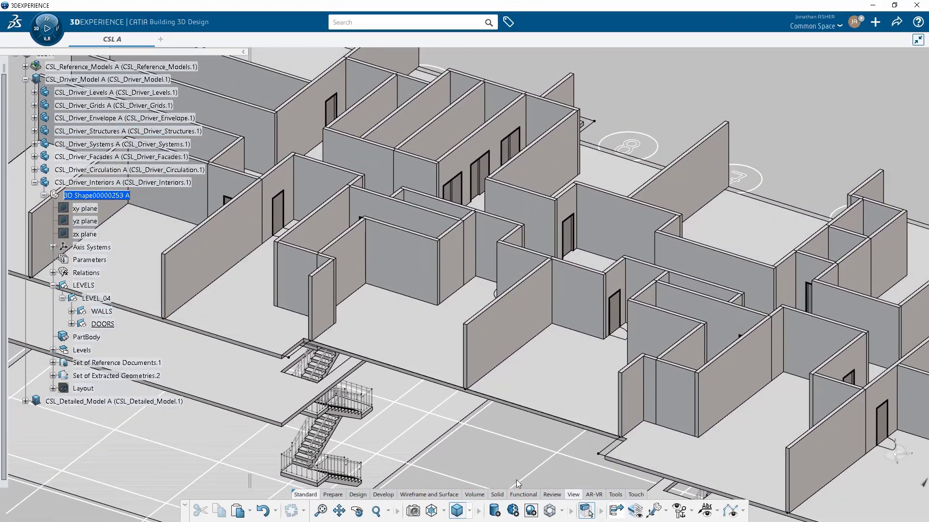
pyautogui.click(469, 512)
pyautogui.click(476, 492)
pyautogui.click(358, 495)
pyautogui.moveTo(452, 295); pyautogui.dragTo(530, 301, button='middle')
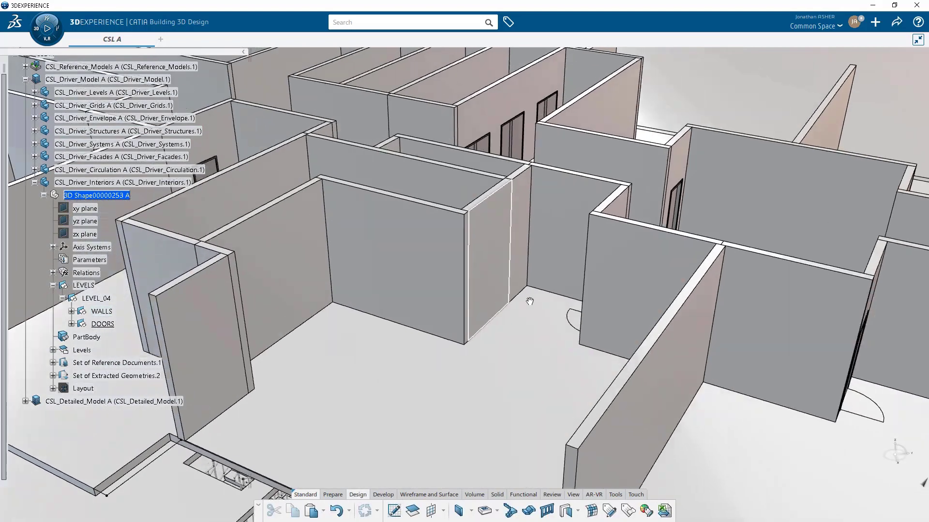
pyautogui.scroll(-5, 530, 301)
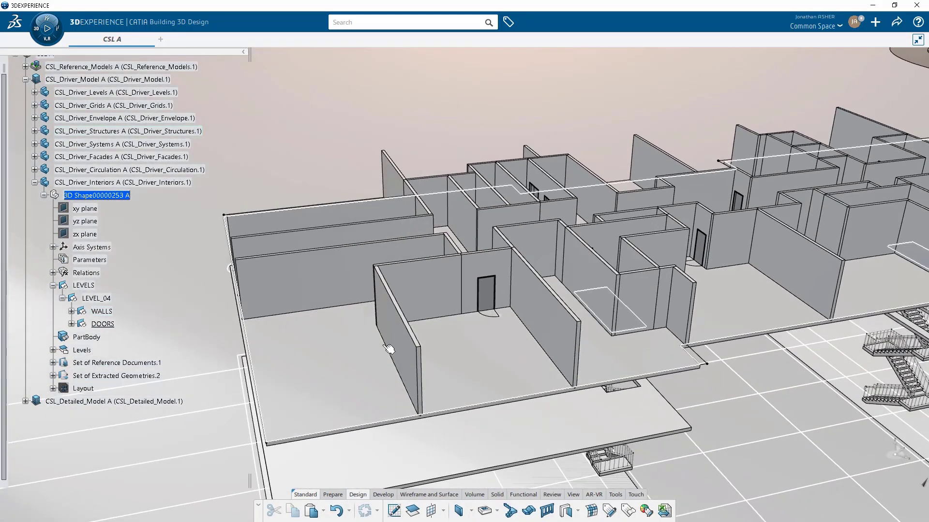
# - Locate the single swing door of Door Set.13 in the tree, show and hide its axis system, and collapse the DOORS set
pyautogui.rightClick(487, 295)
pyautogui.click(536, 54)
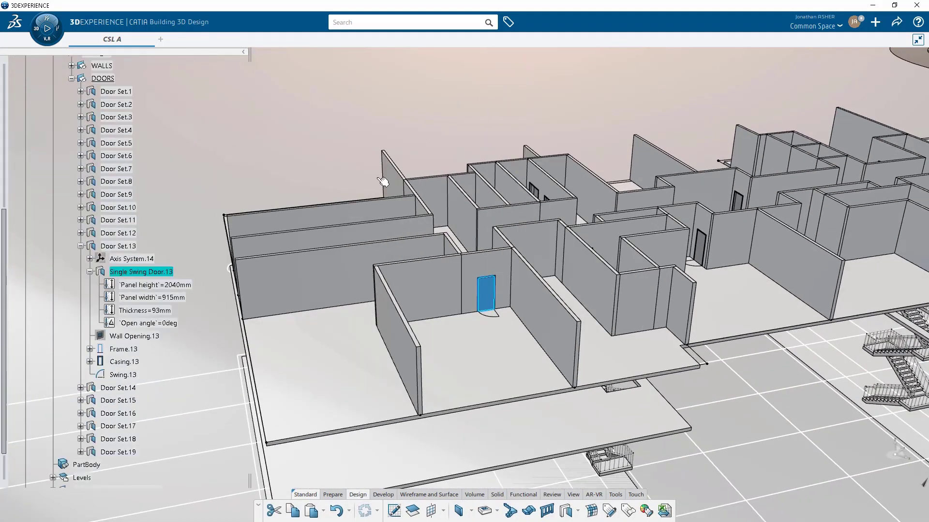
pyautogui.rightClick(132, 261)
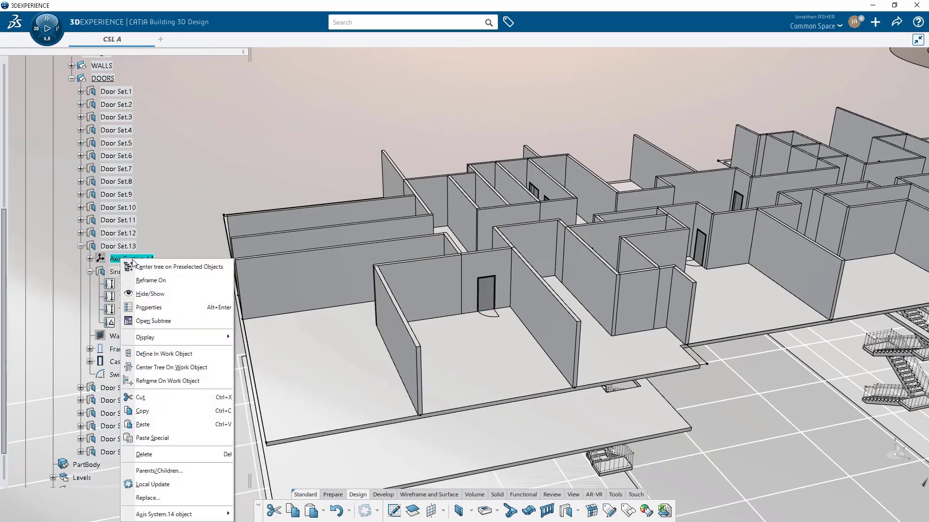
pyautogui.rightClick(132, 257)
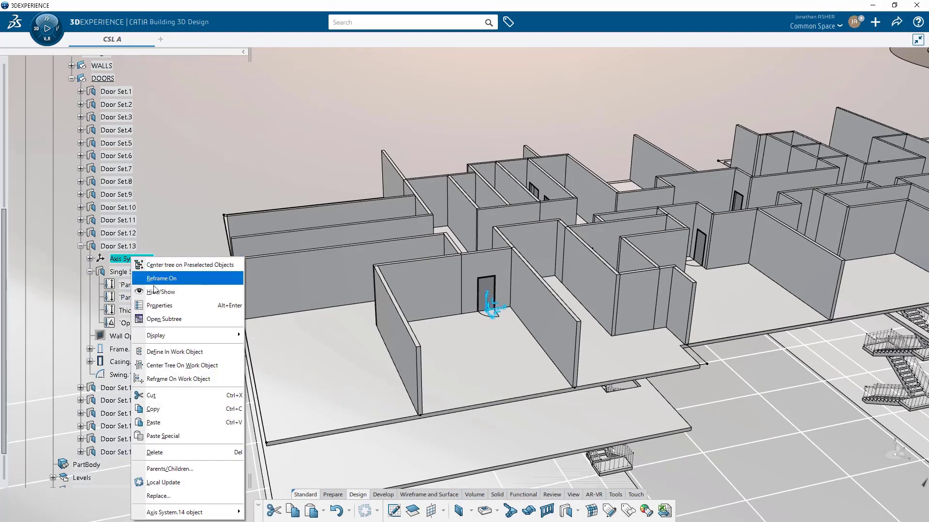
pyautogui.click(155, 291)
pyautogui.click(81, 246)
pyautogui.scroll(5, 78, 255)
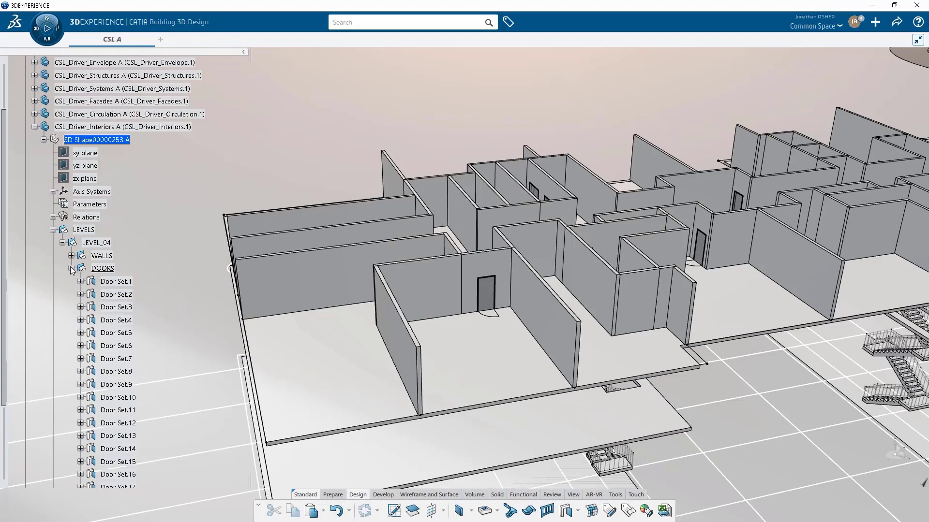
pyautogui.click(71, 268)
pyautogui.moveTo(595, 248); pyautogui.dragTo(572, 449, button='middle')
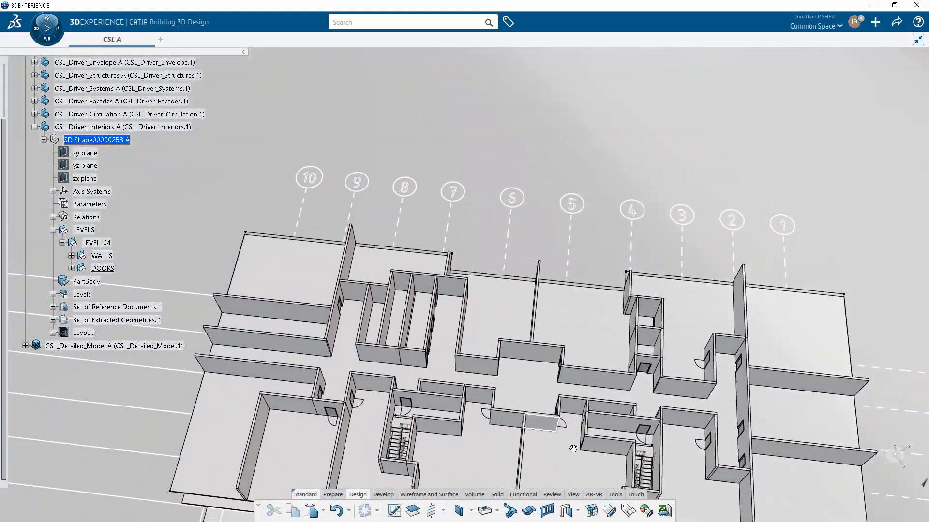